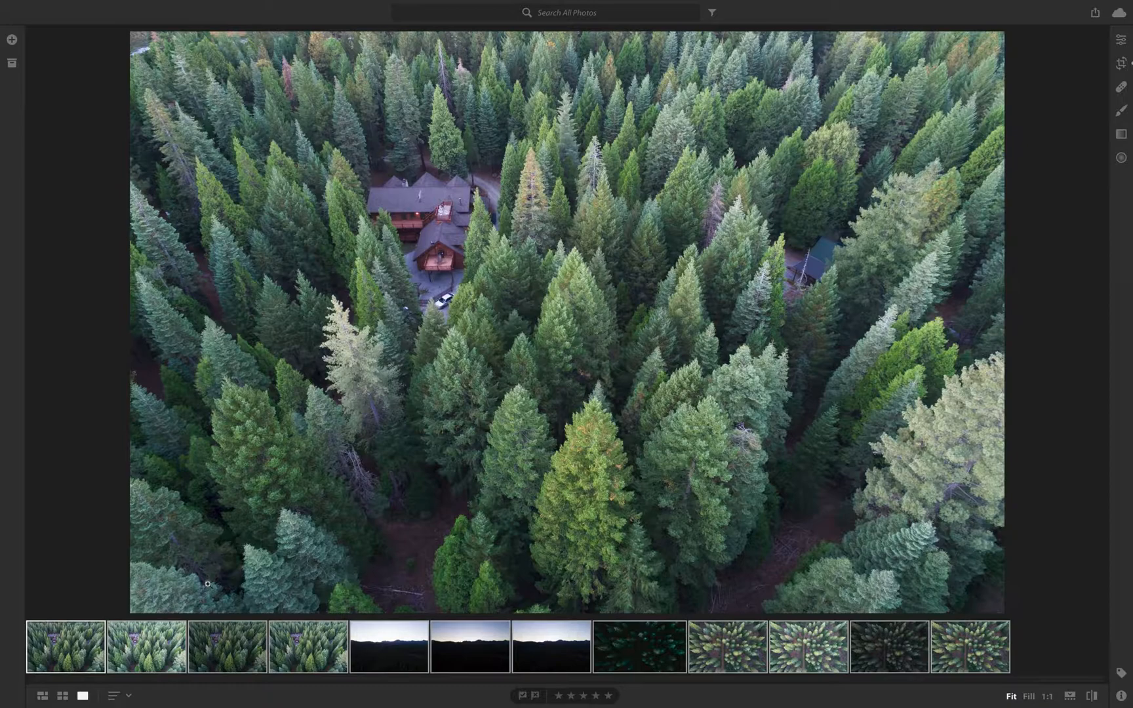
Step: Browse the forest, mountain and dark treetop photos in the filmstrip, returning to the first forest photo with the cabin
left_click(219, 628)
left_click(296, 647)
left_click(381, 655)
left_click(564, 633)
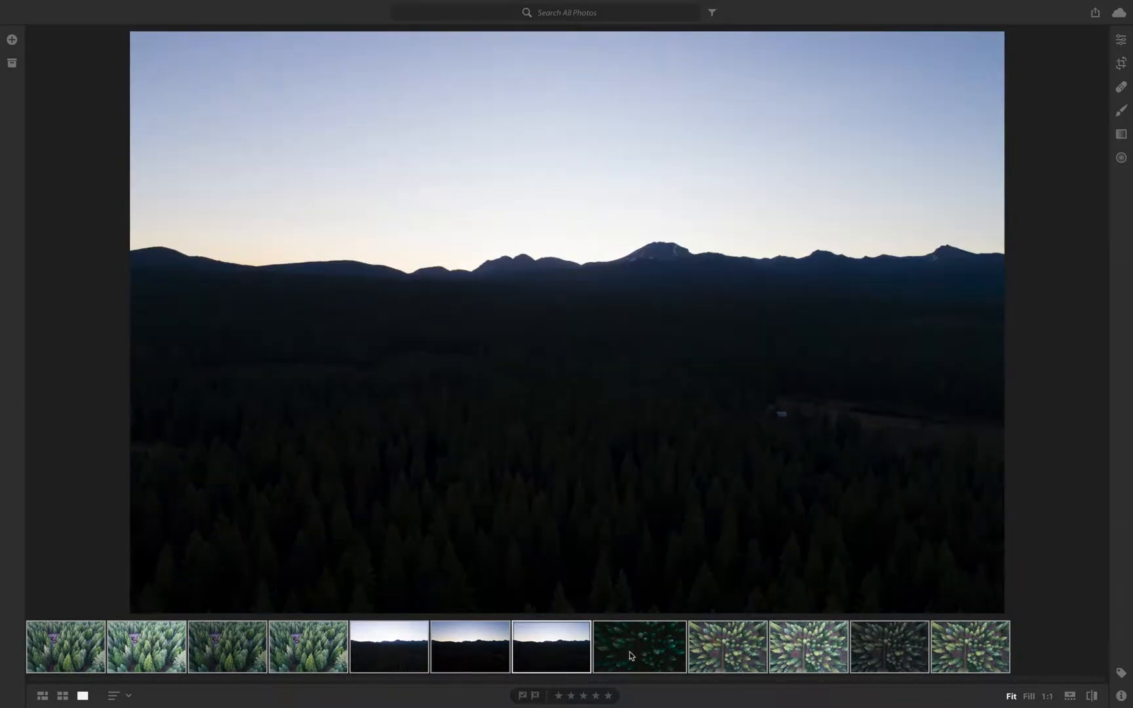
left_click(629, 655)
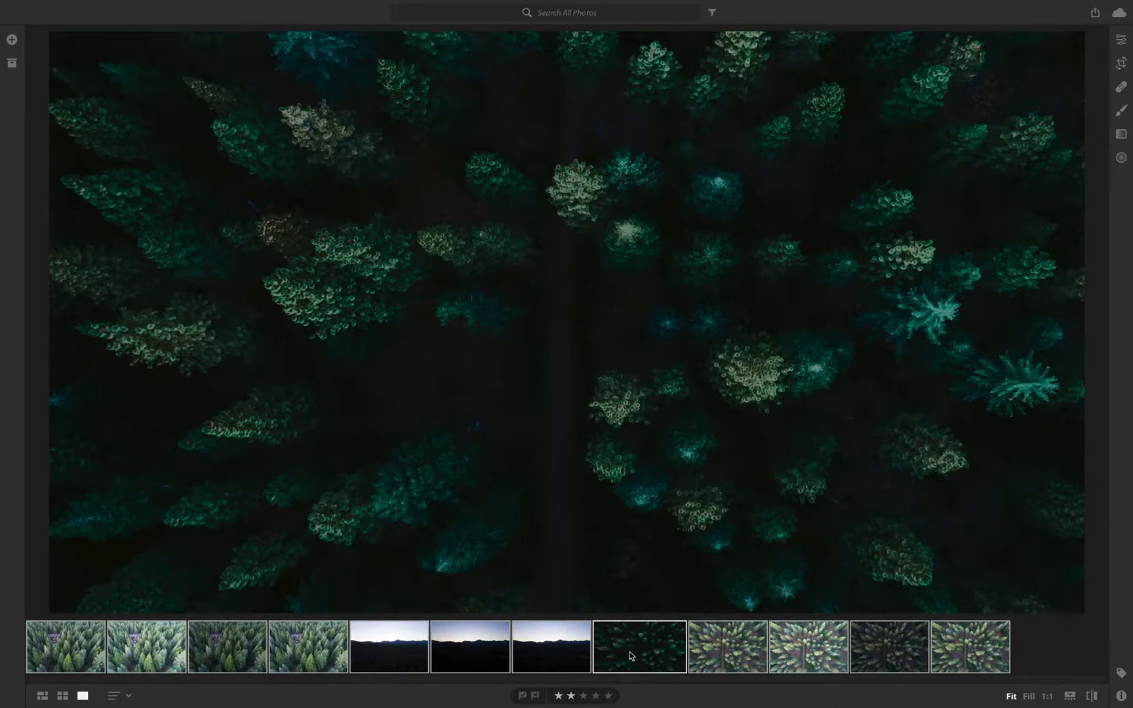
left_click(51, 654)
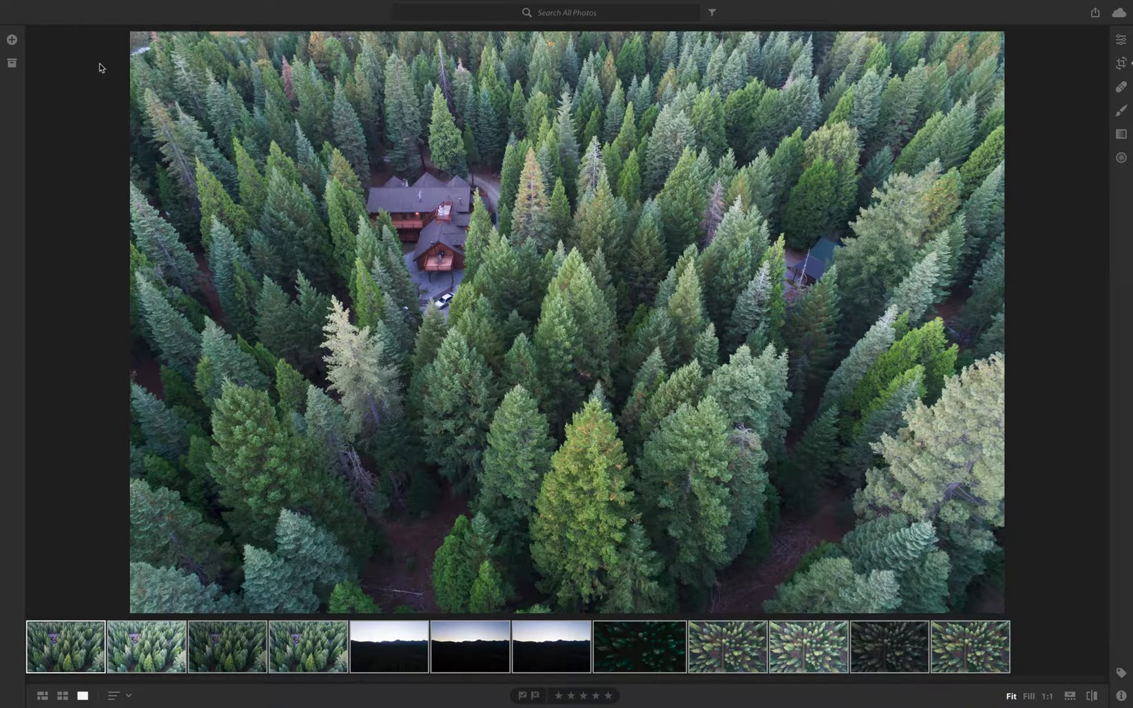
Step: Show the photo library and albums list, view the Drone Images album, and return to All Photos
left_click(15, 64)
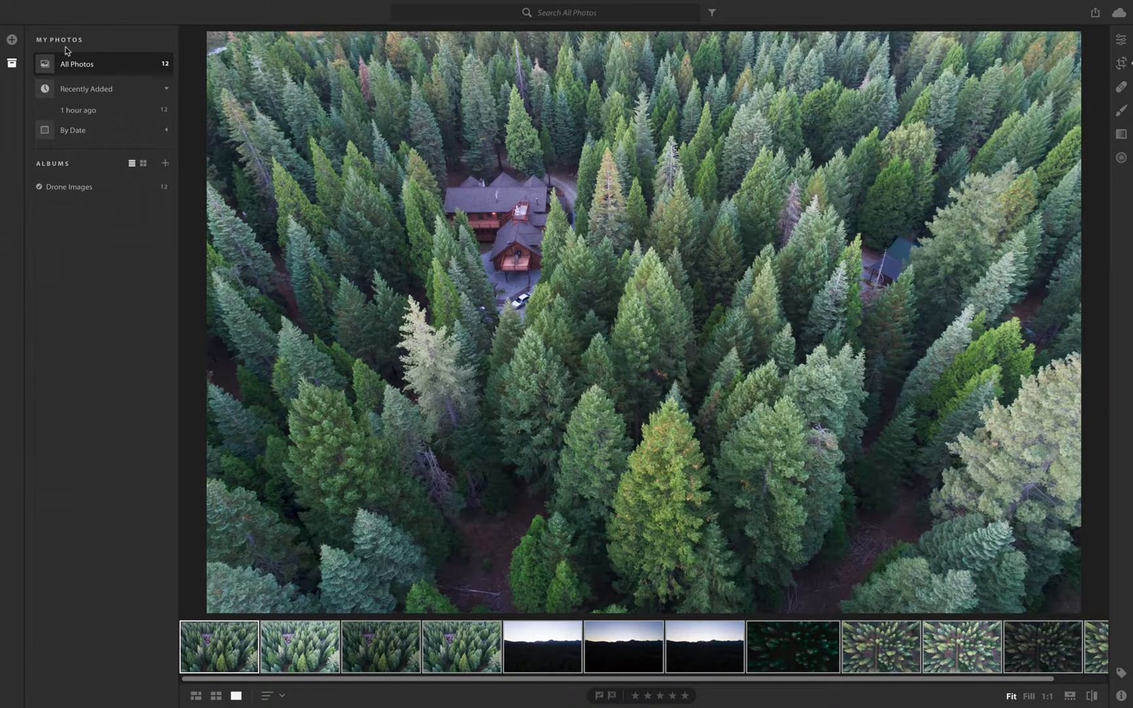
left_click(77, 187)
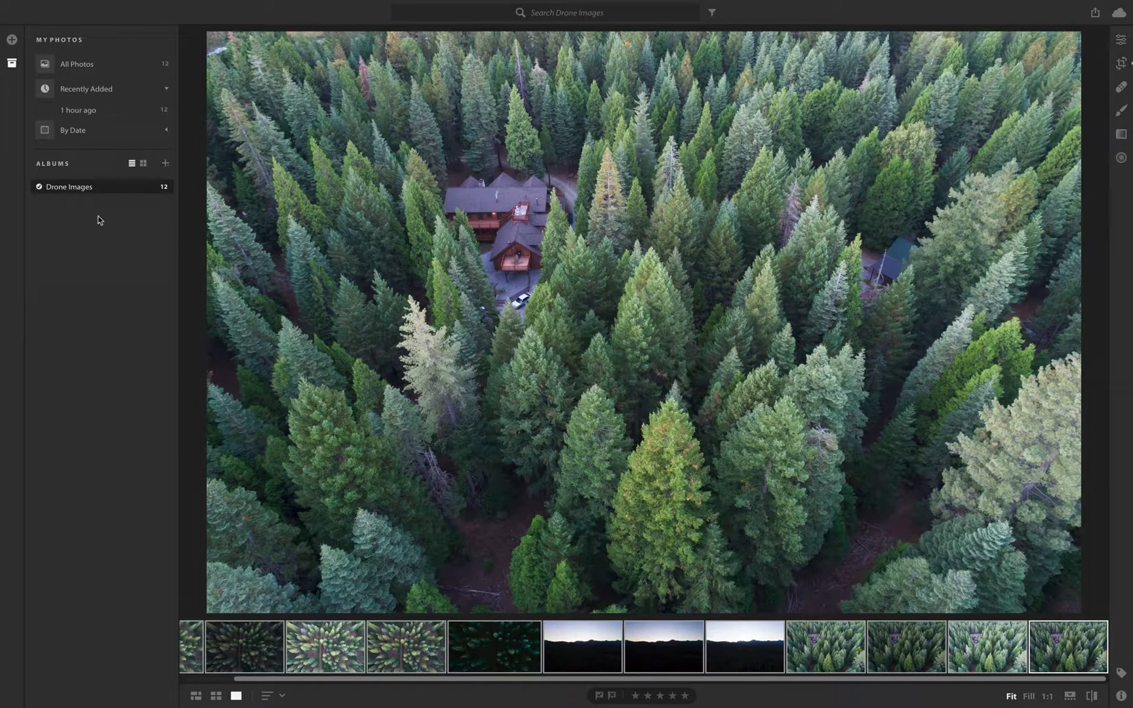
left_click(77, 64)
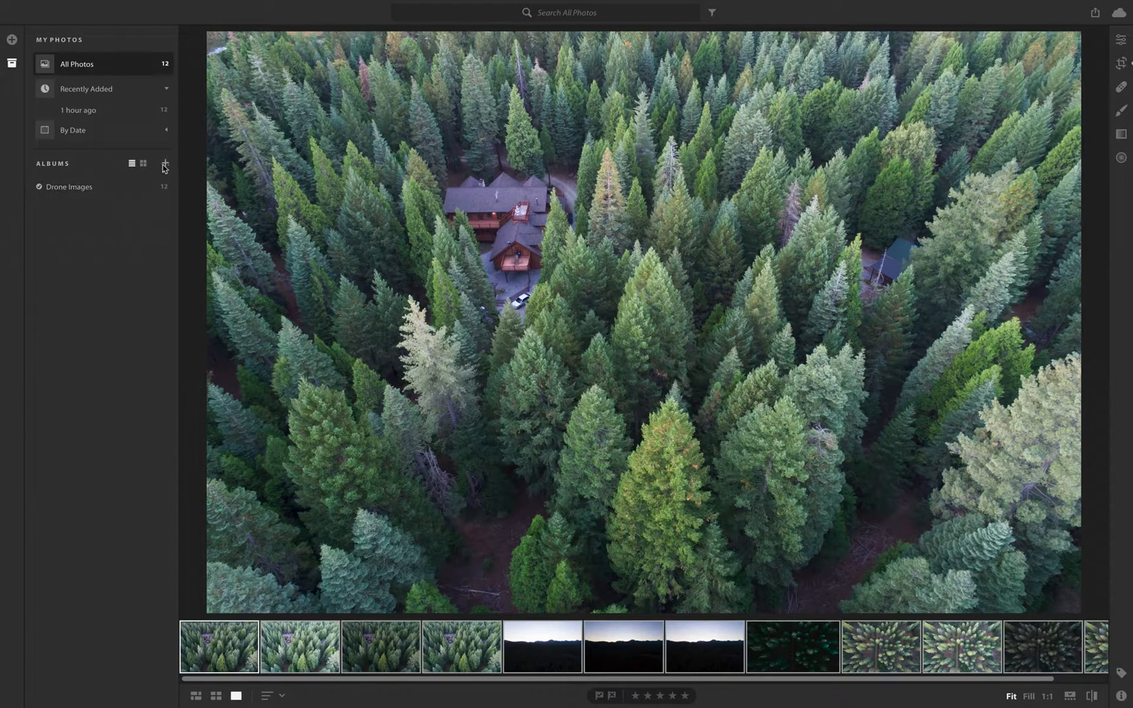
Step: Create an album named "A New Album" without including the 12 selected photos
left_click(165, 165)
left_click(165, 186)
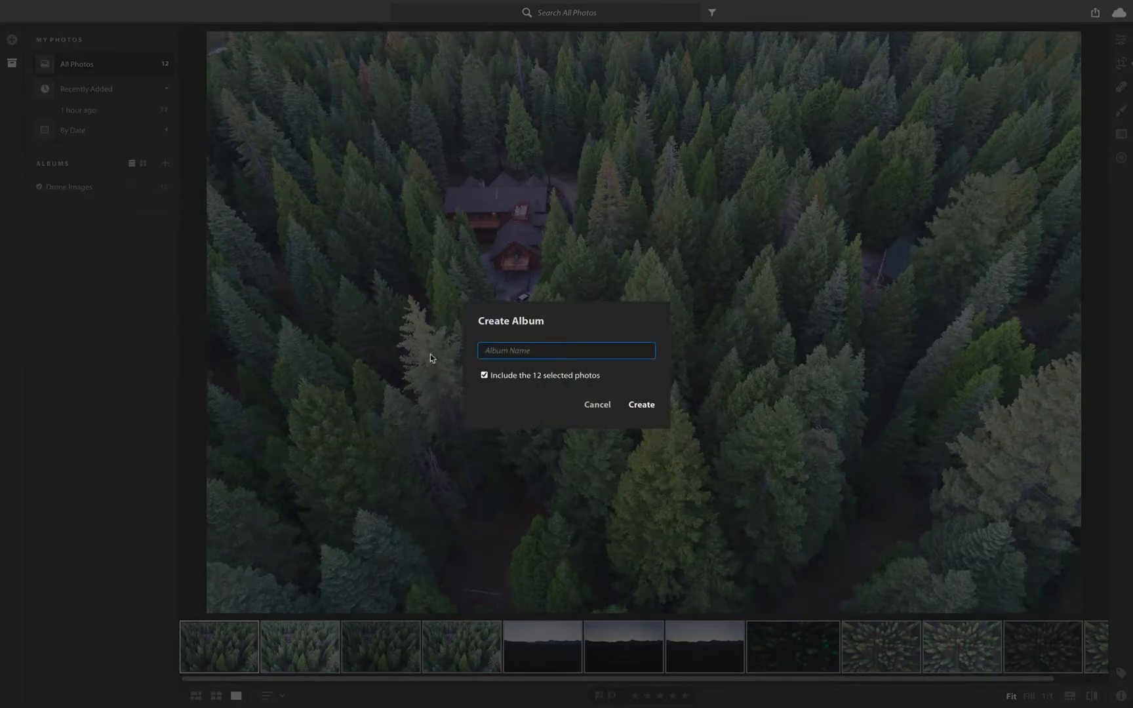
type("Anew Albvu")
key("BackSpace")
key("BackSpace")
key("BackSpace")
key("BackSpace")
type("lbum")
left_click(512, 379)
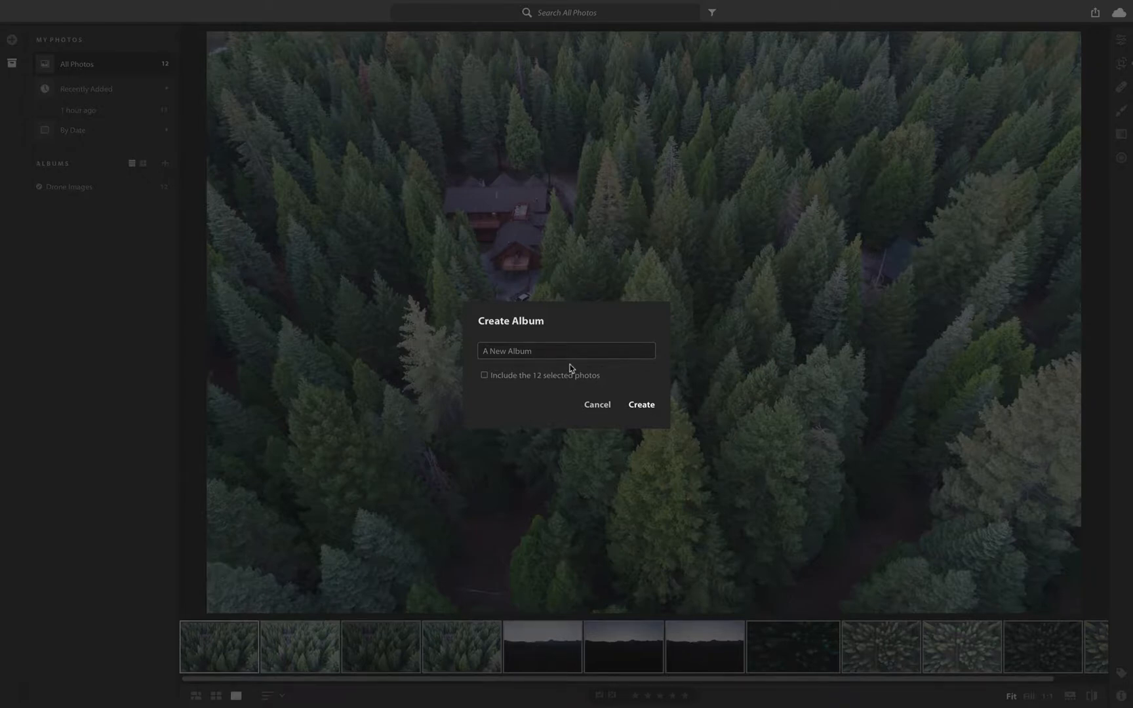
left_click(639, 404)
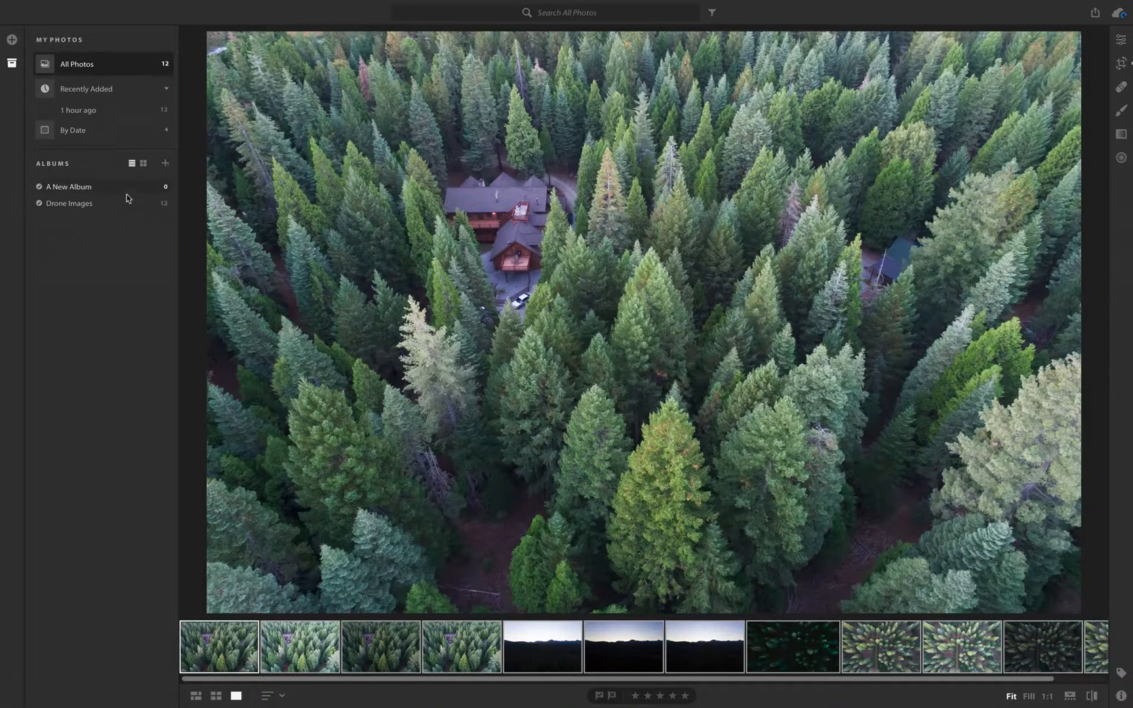
Step: From A New Album, load all CR2 files in the "November as spider-girl" folder for import review
left_click(101, 192)
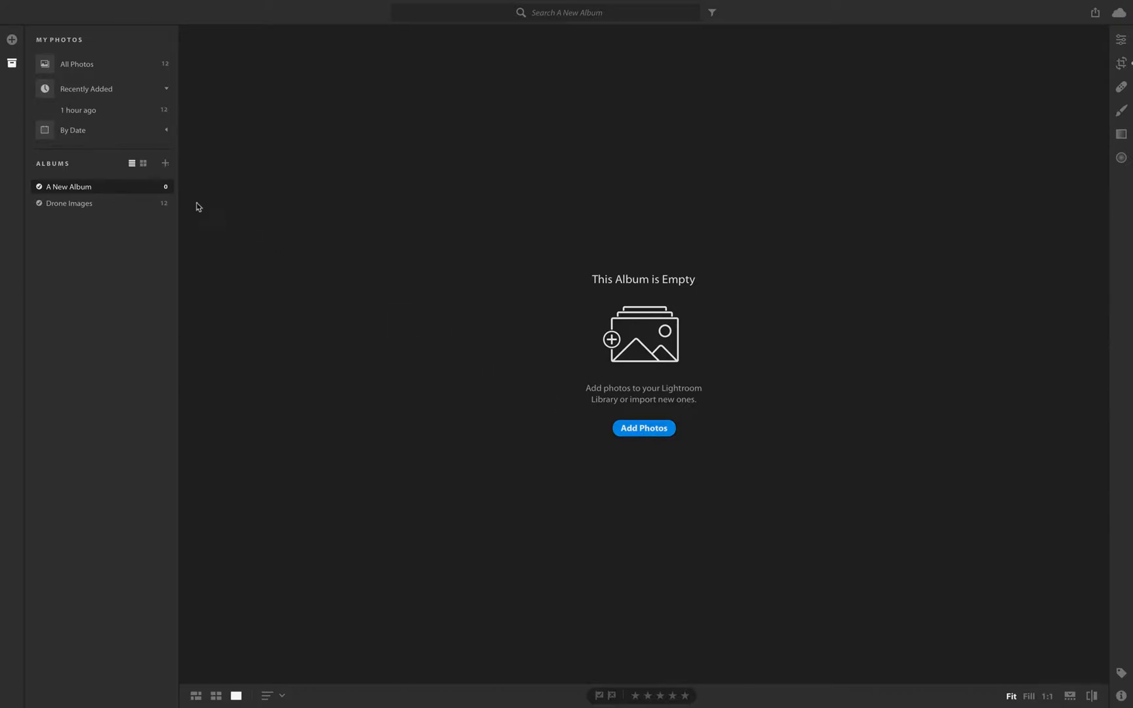
left_click(13, 40)
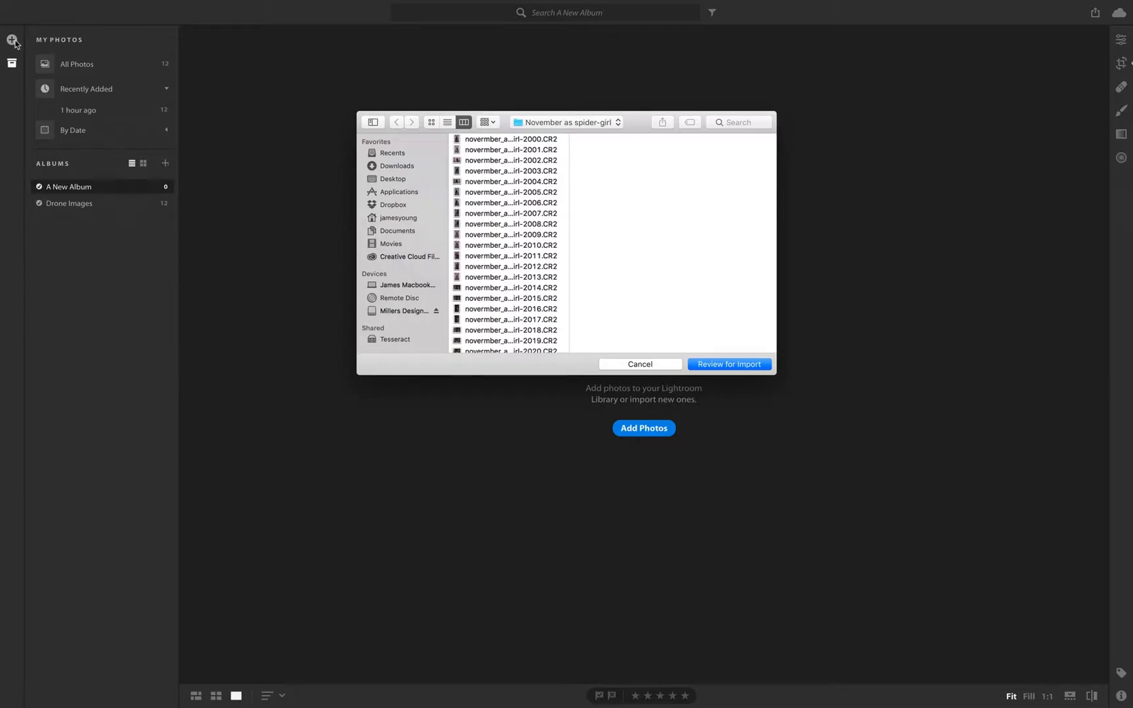
left_click(501, 142)
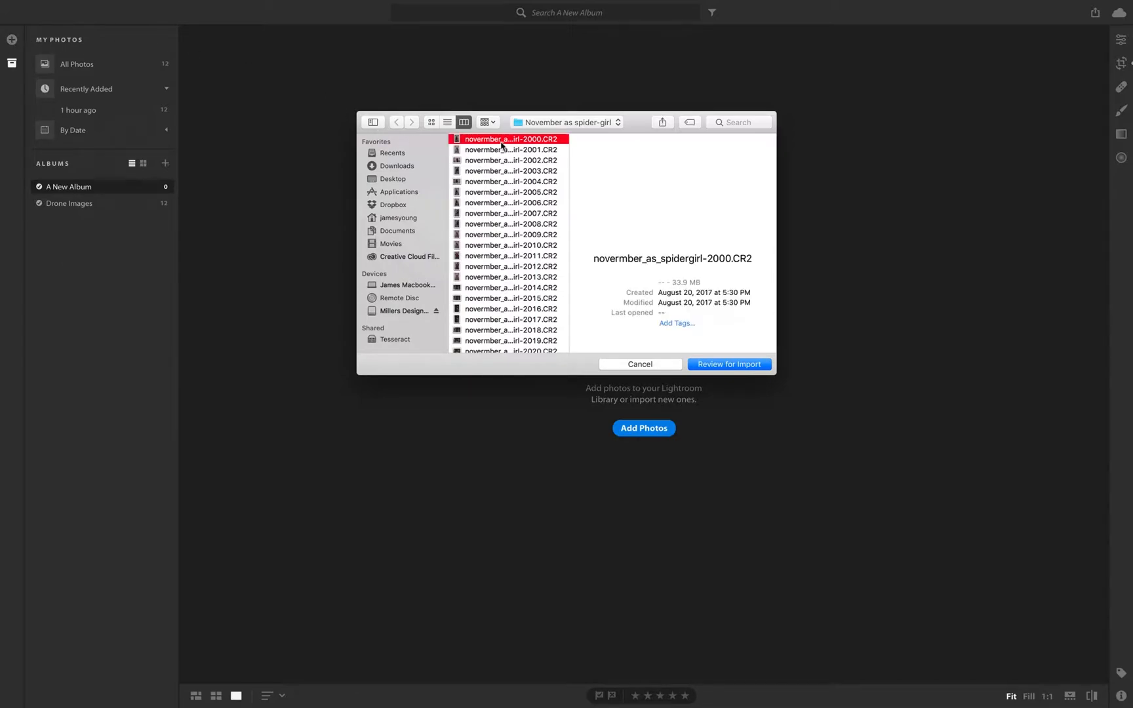
key("super+a")
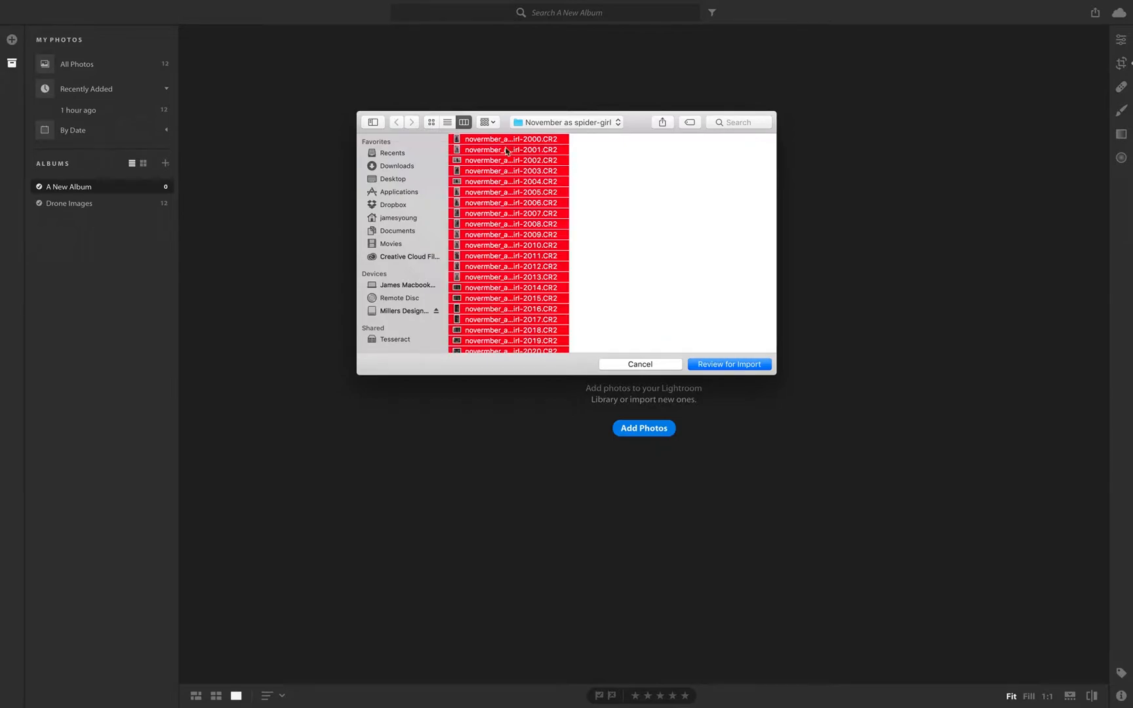
scroll(515, 170, "down", 5)
scroll(517, 175, "up", 5)
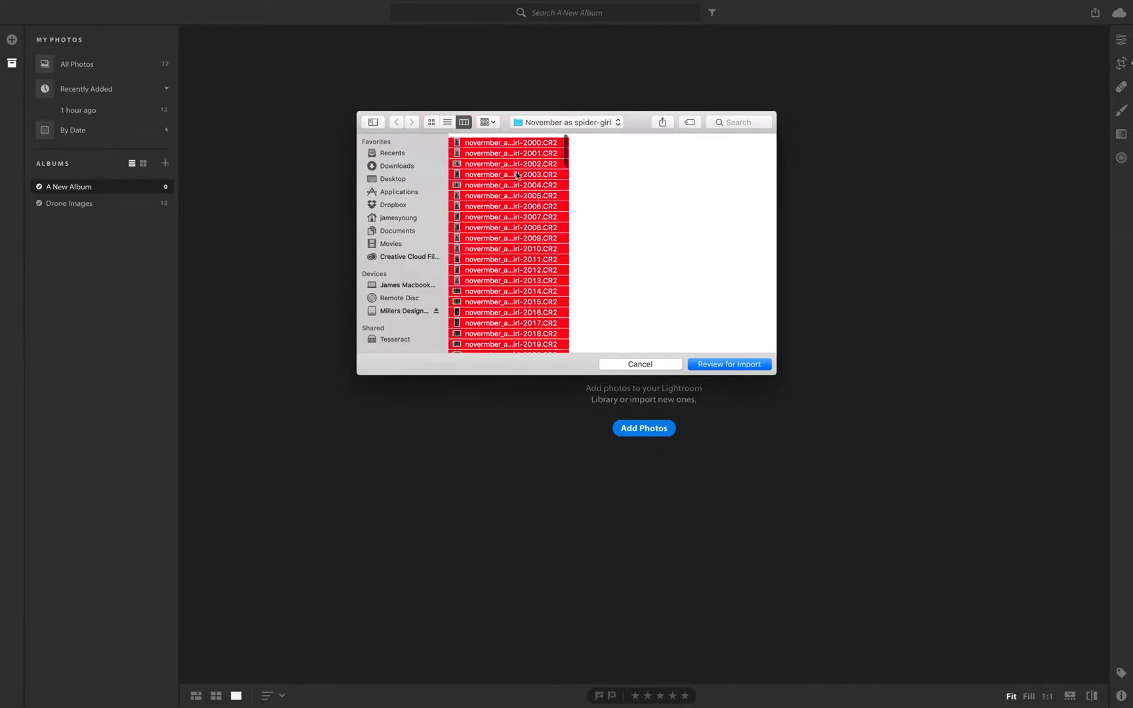
left_click(712, 367)
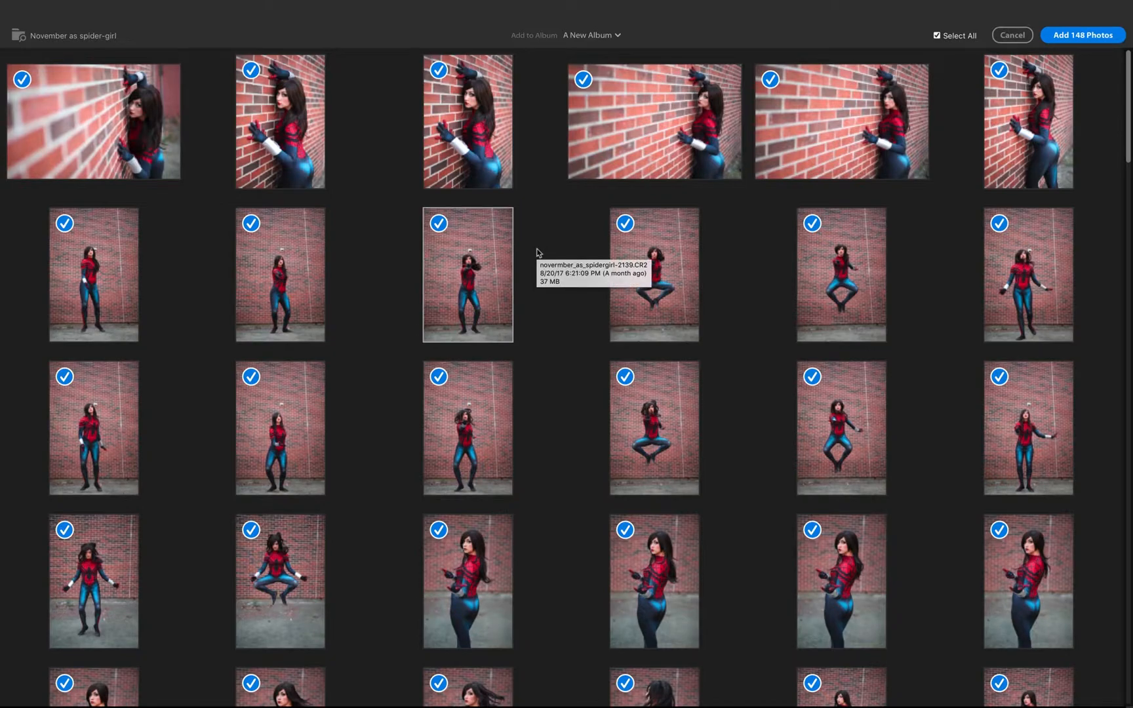
Step: Look through the photos under import review and assign them to a new album named "Spider-Girl"
scroll(537, 252, "down", 5)
scroll(538, 252, "down", 3)
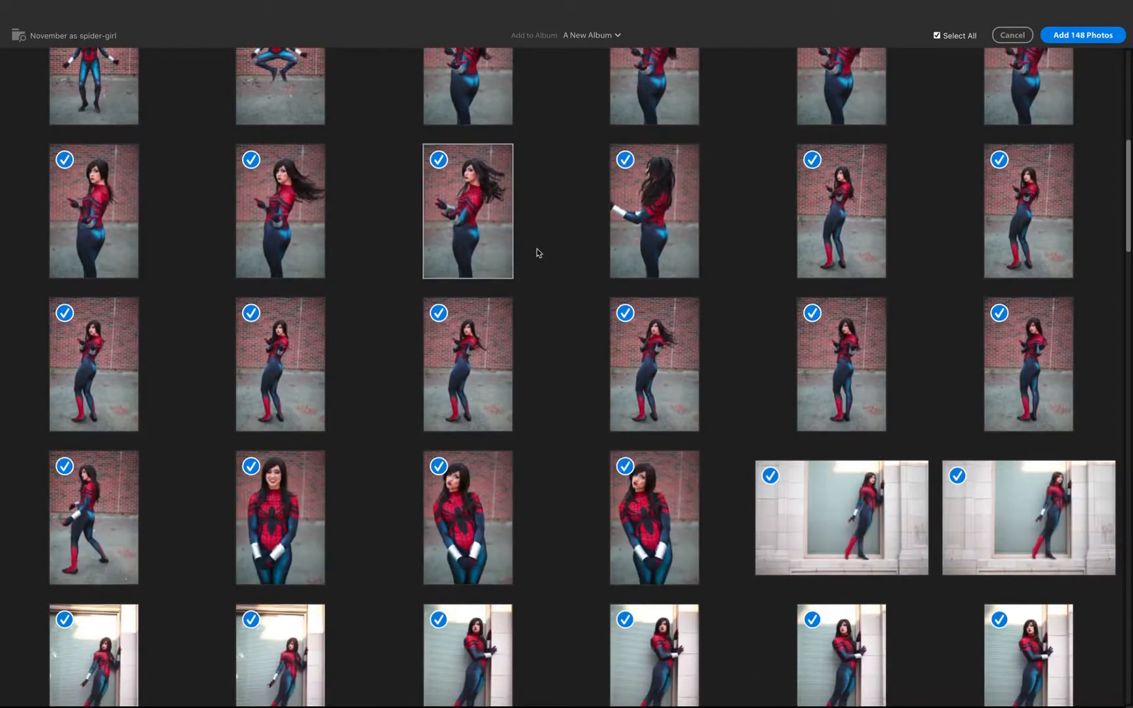
scroll(538, 252, "down", 10)
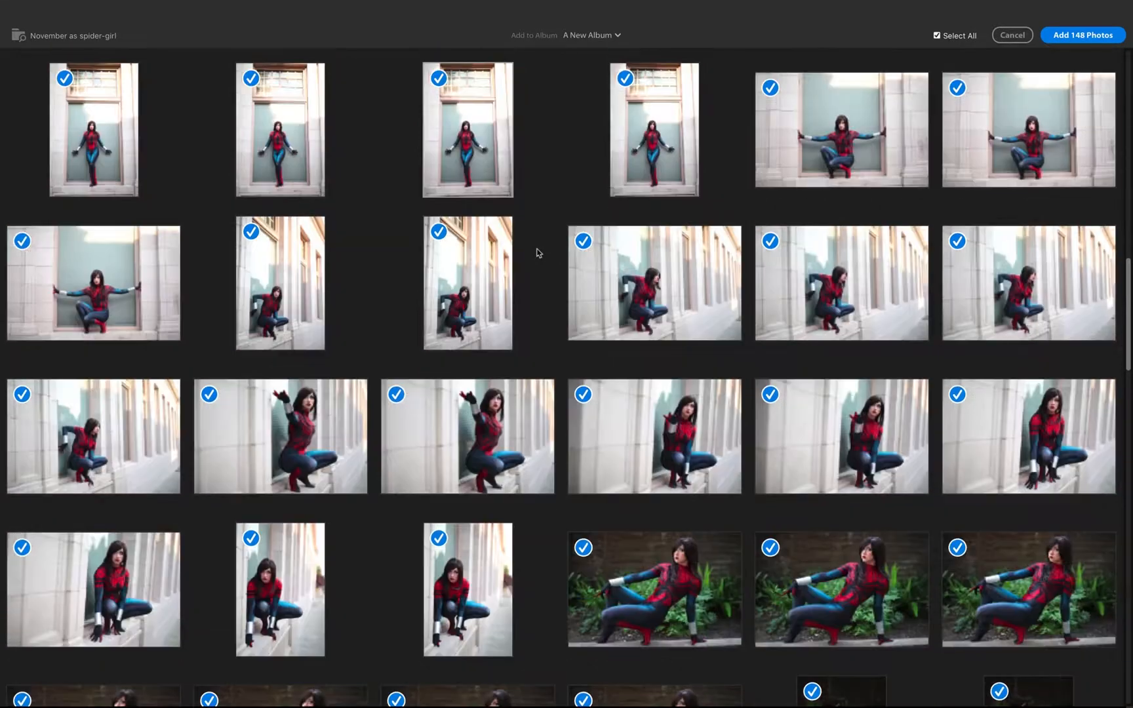
scroll(536, 253, "up", 15)
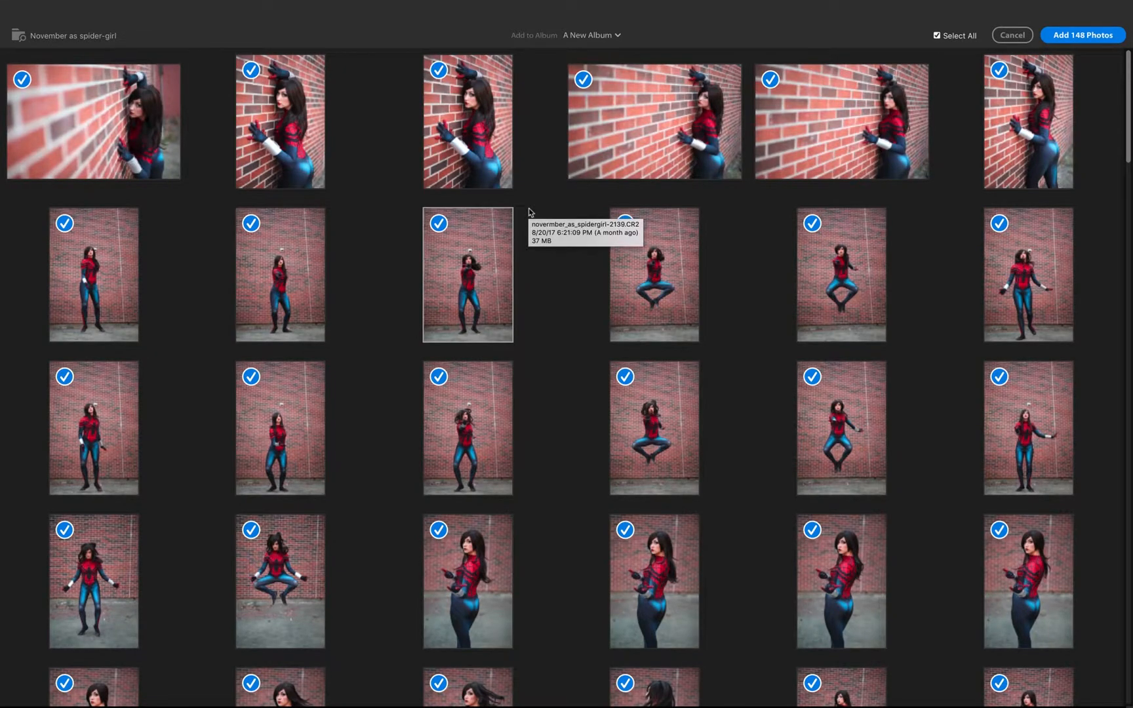
left_click(592, 39)
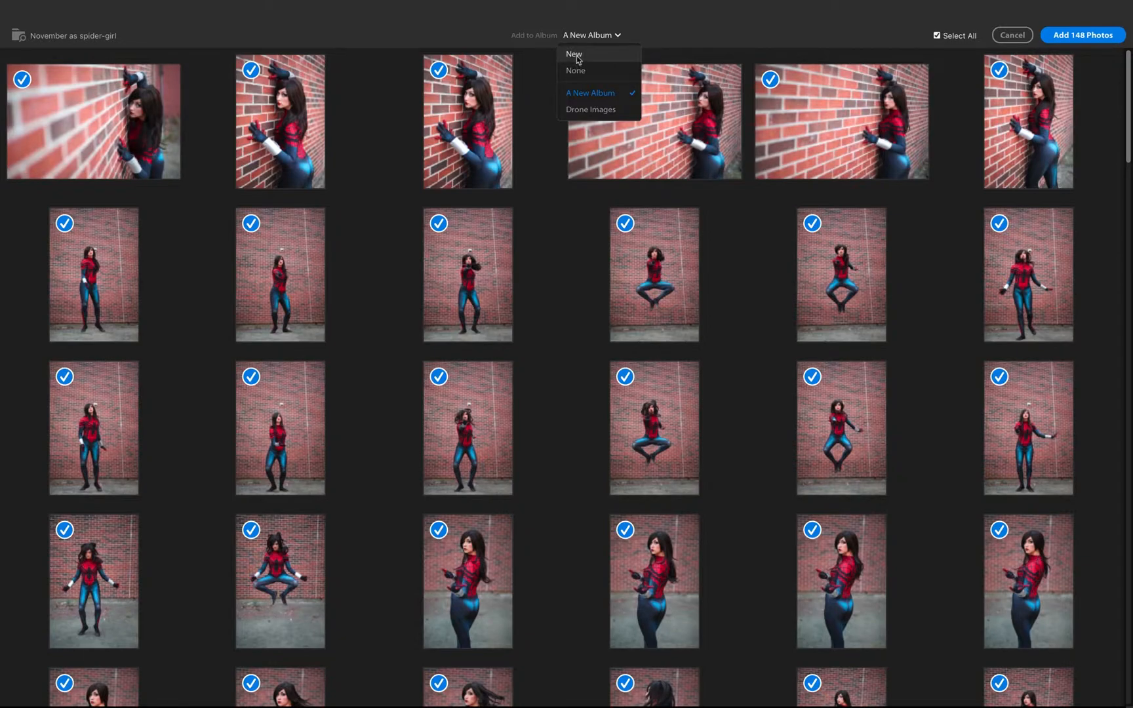
left_click(576, 56)
type("Spider-Girl")
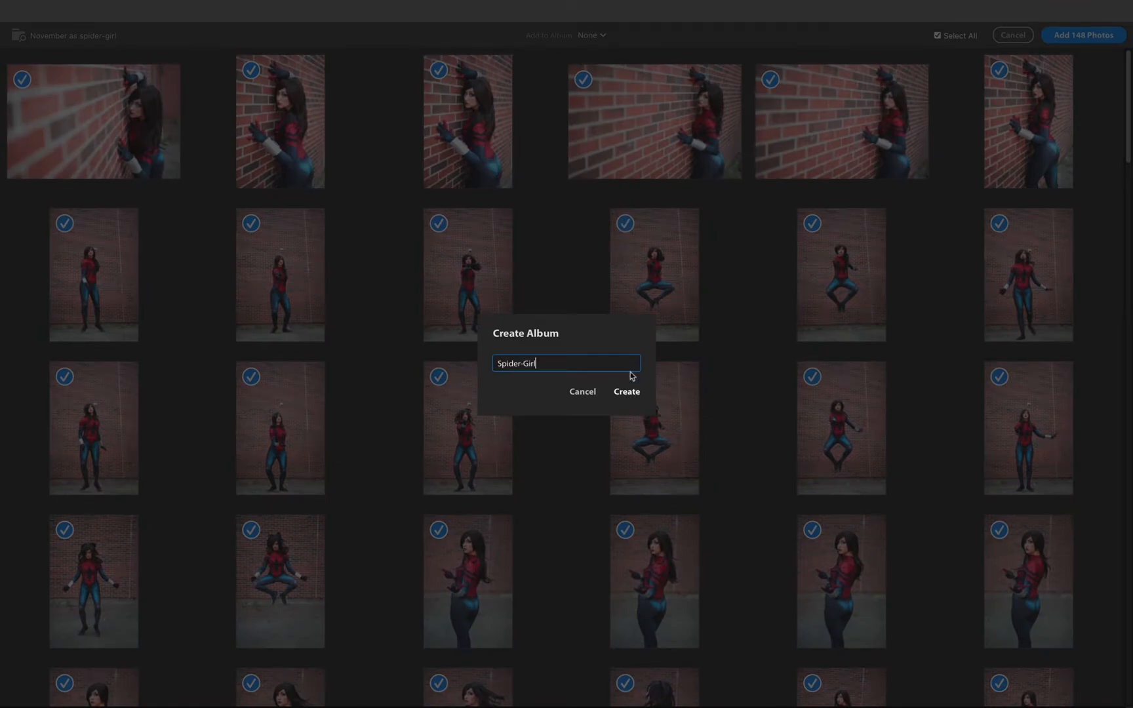
left_click(628, 392)
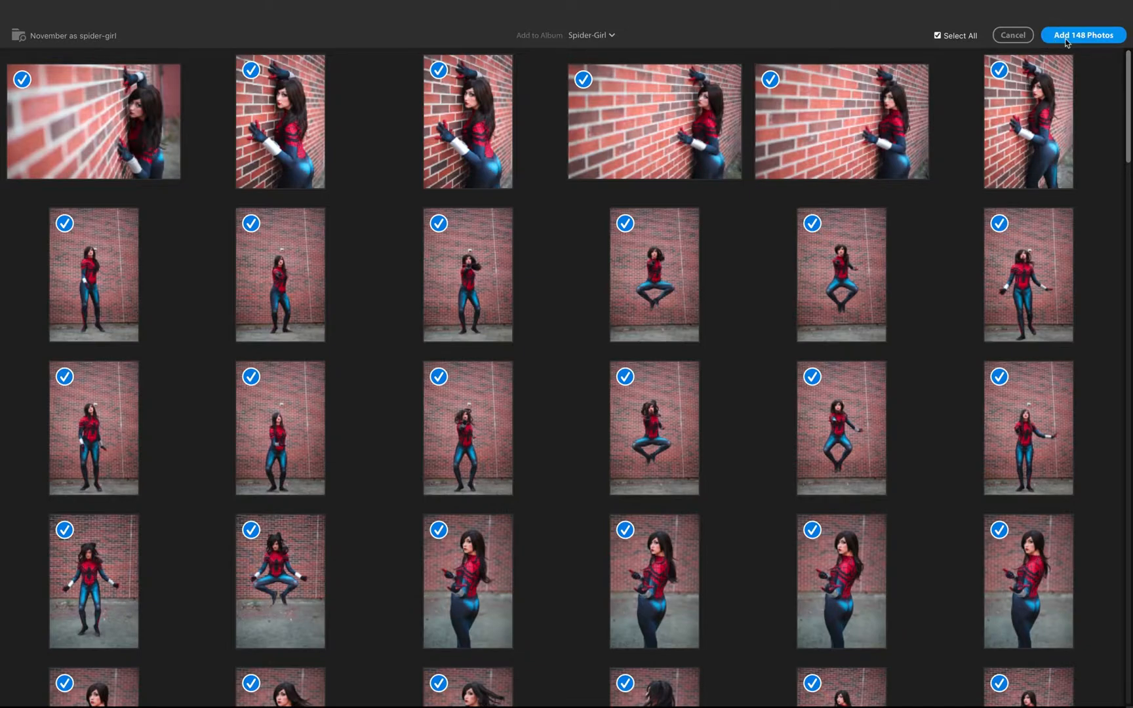
Step: Deselect all the import photos and mark only the fifth photo in the first row, a wide brick-wall shot
left_click(946, 38)
mouse_move(909, 100)
left_click(772, 79)
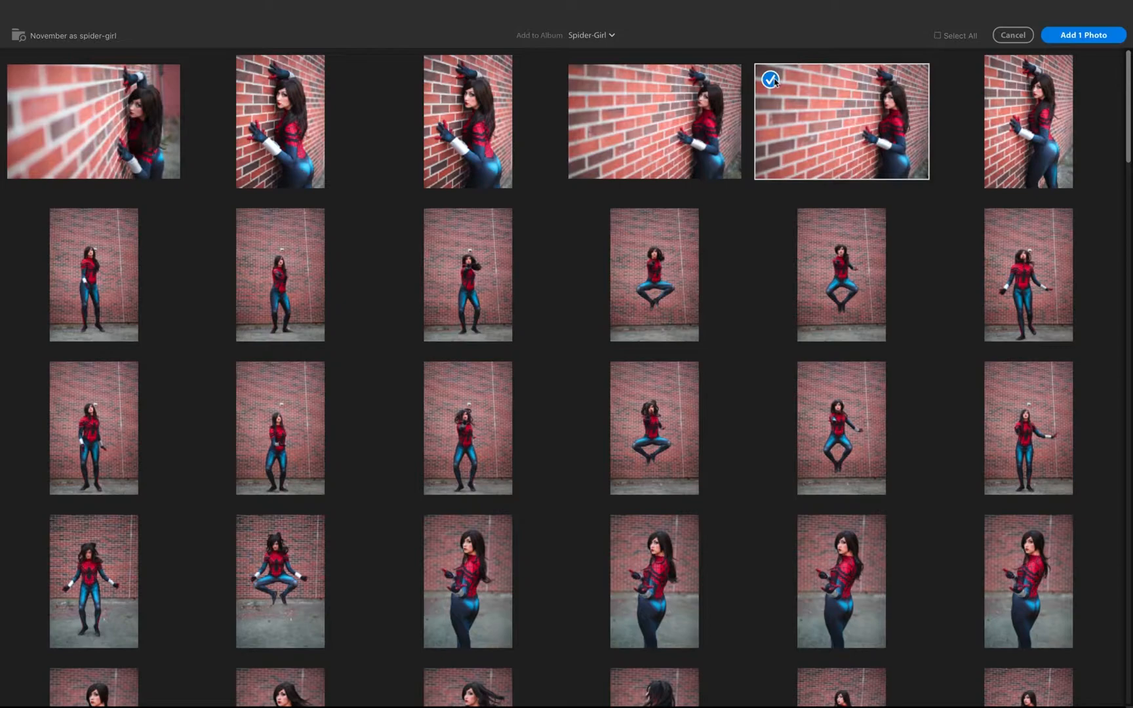
Step: Mark a landscape shot of the model crouching on the bridge for import as well
scroll(680, 235, "down", 2)
scroll(680, 235, "down", 1)
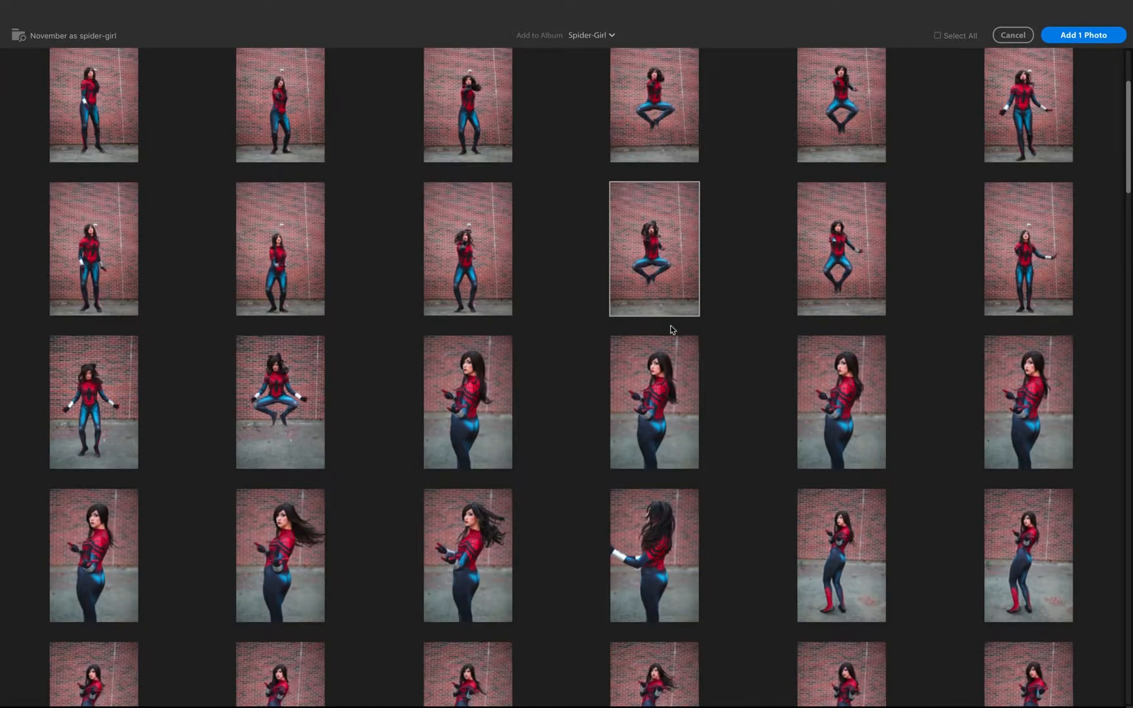
scroll(672, 330, "down", 3)
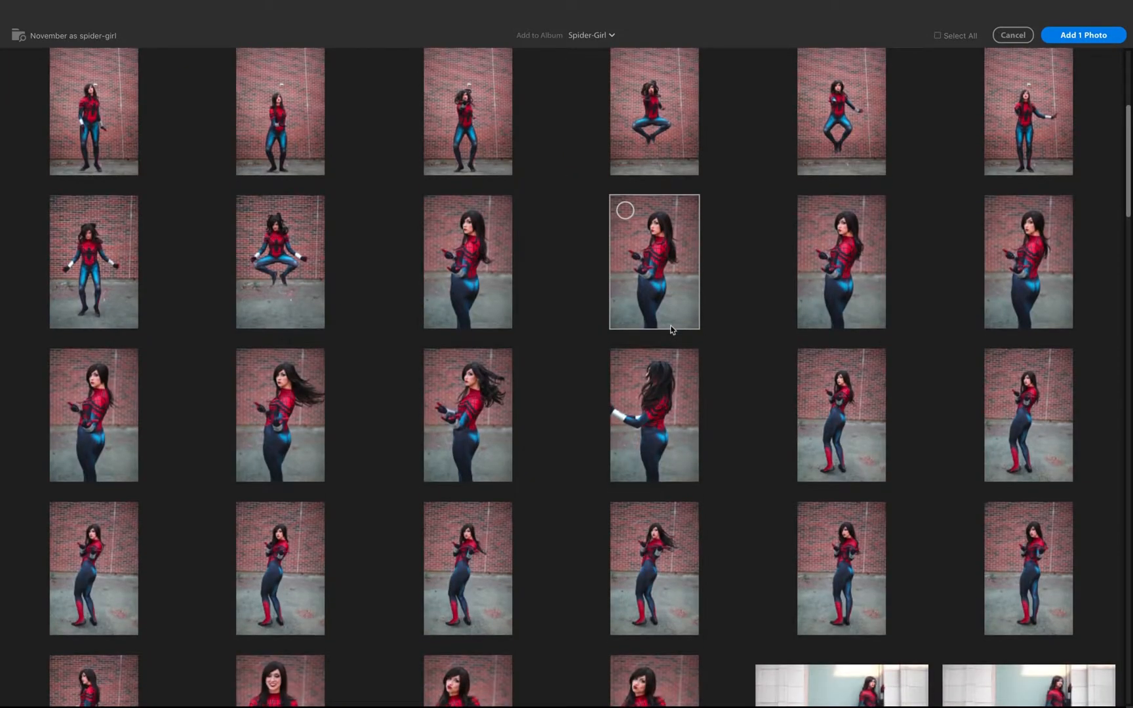
scroll(603, 316, "down", 7)
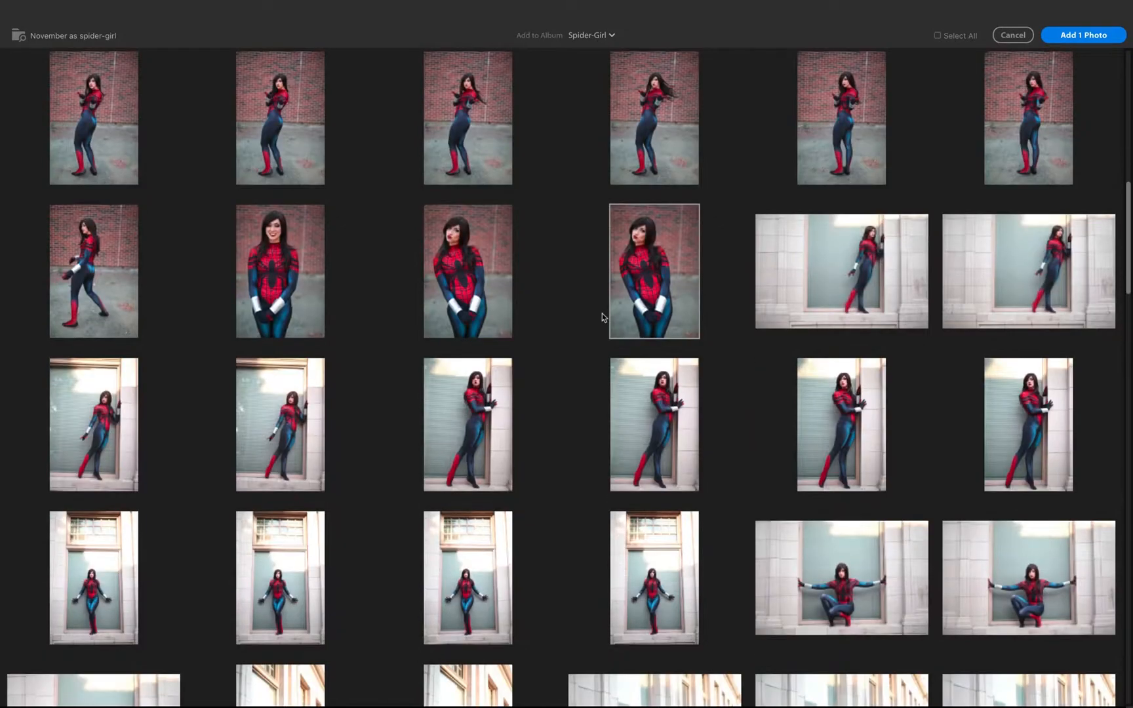
scroll(602, 316, "down", 1)
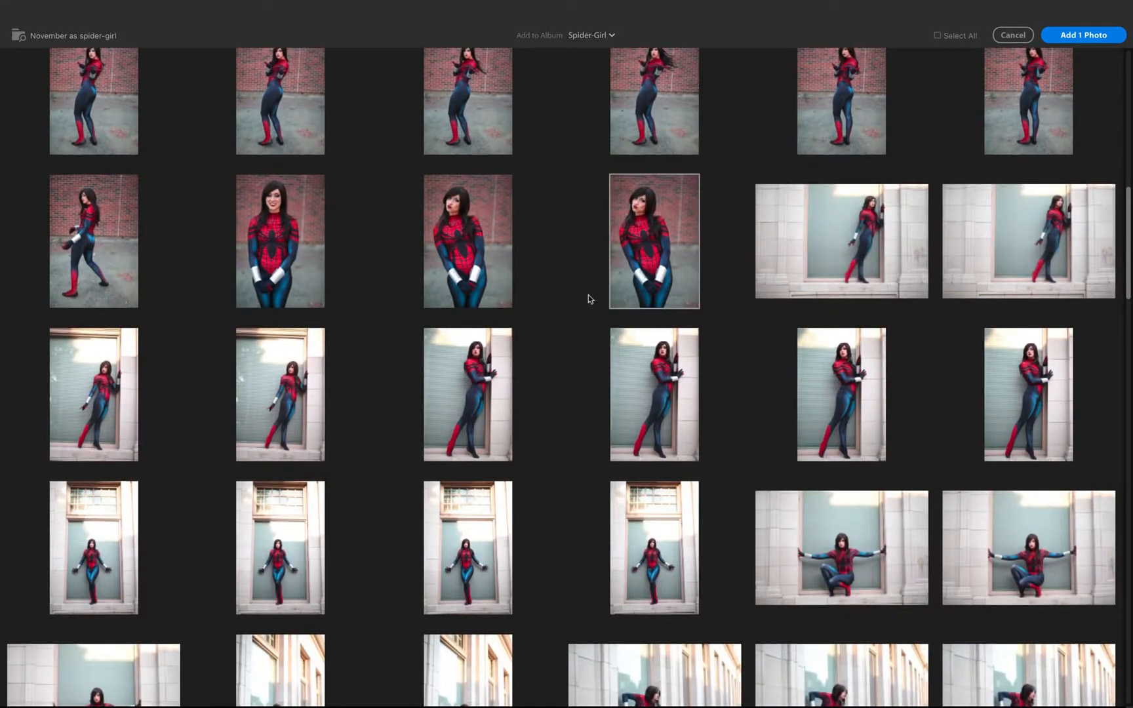
scroll(588, 300, "down", 8)
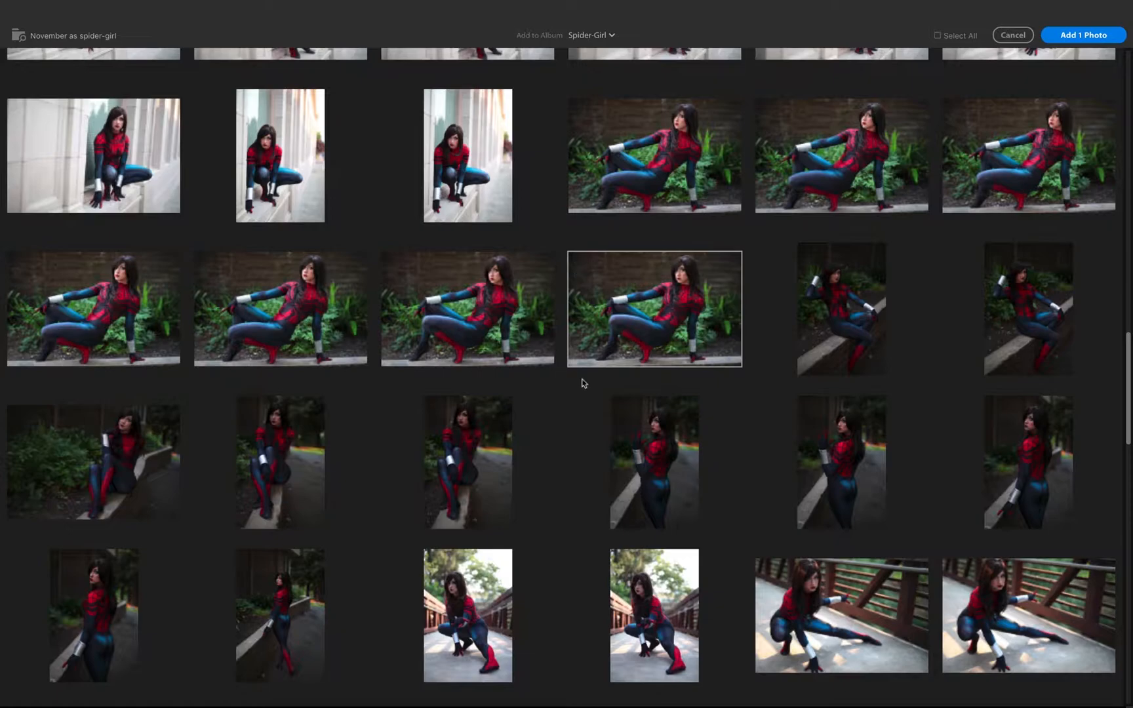
scroll(580, 382, "down", 2)
scroll(567, 459, "down", 4)
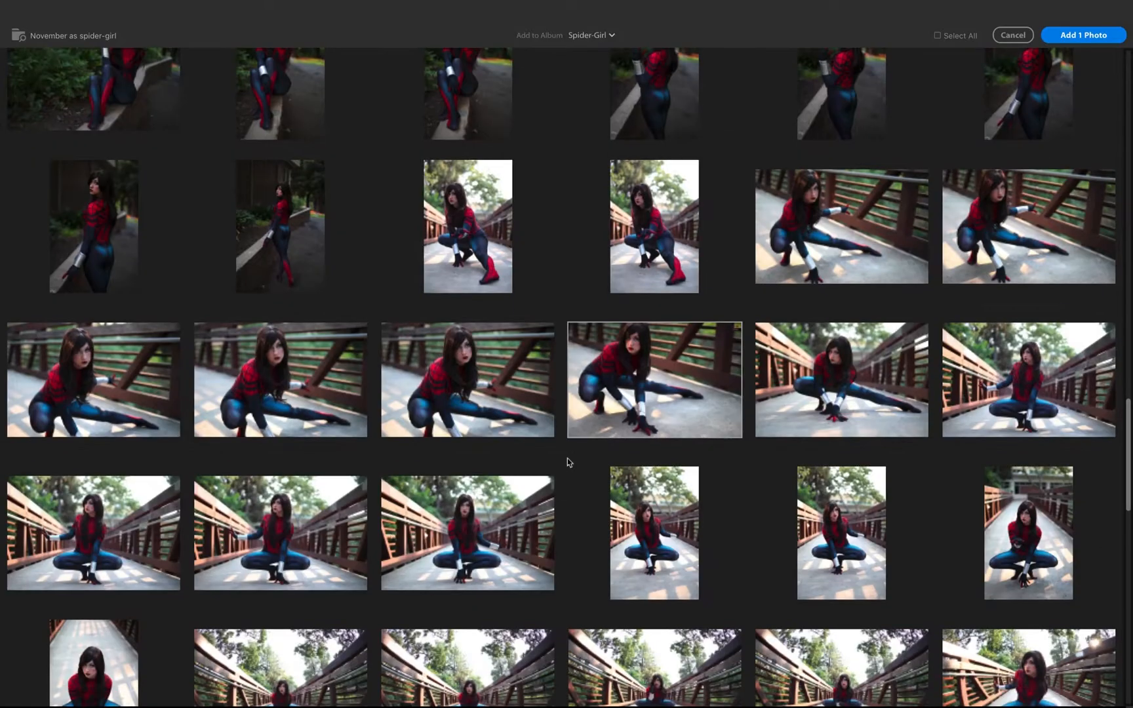
scroll(511, 395, "down", 4)
left_click(400, 239)
Step: Mark a garden foliage shot and the close brick-wall portrait with raised arms, and import the four marked photos
scroll(451, 309, "down", 5)
scroll(451, 309, "down", 6)
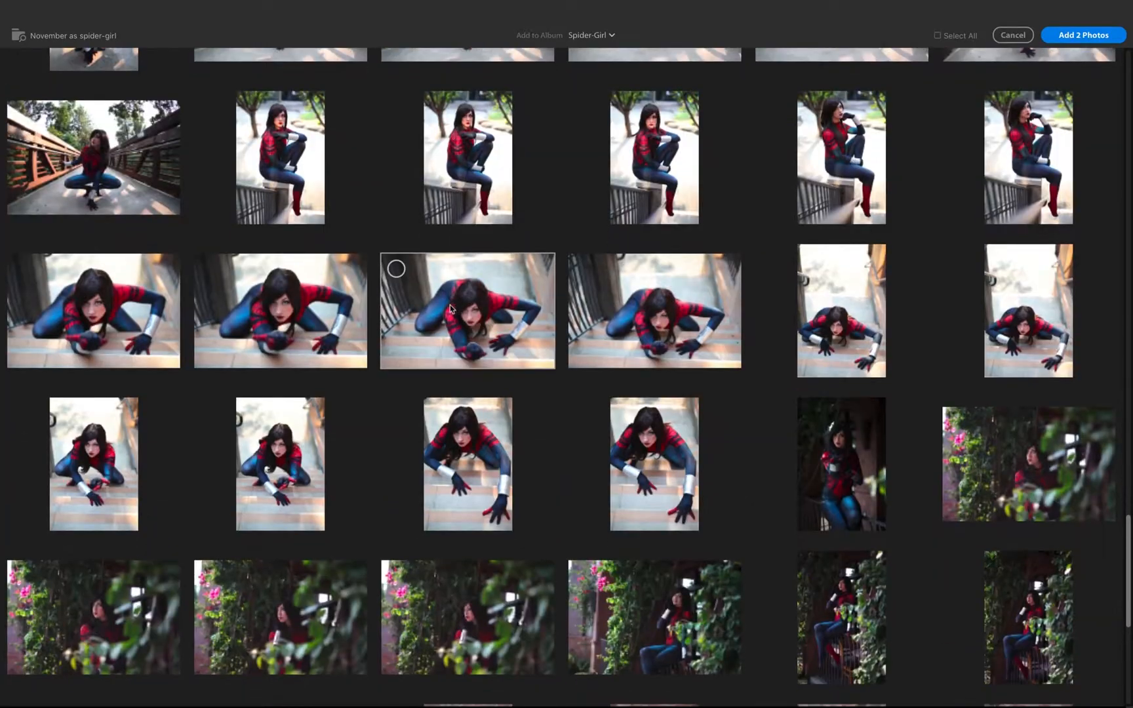
scroll(450, 309, "down", 1)
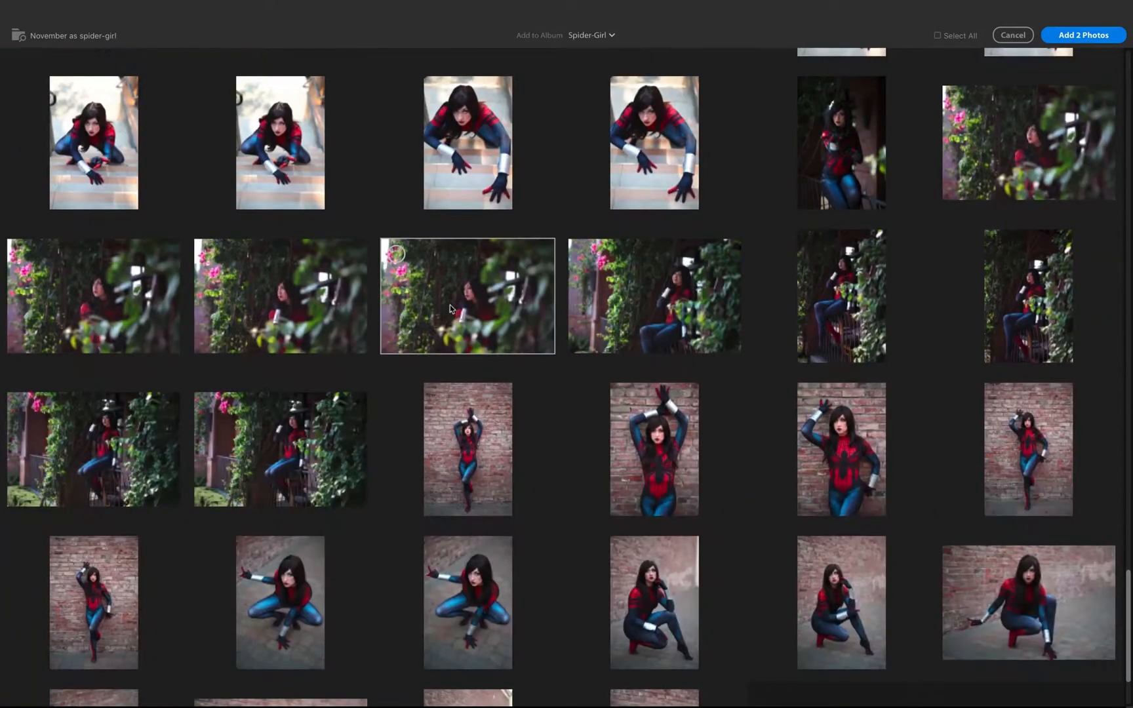
left_click(209, 255)
scroll(327, 355, "down", 2)
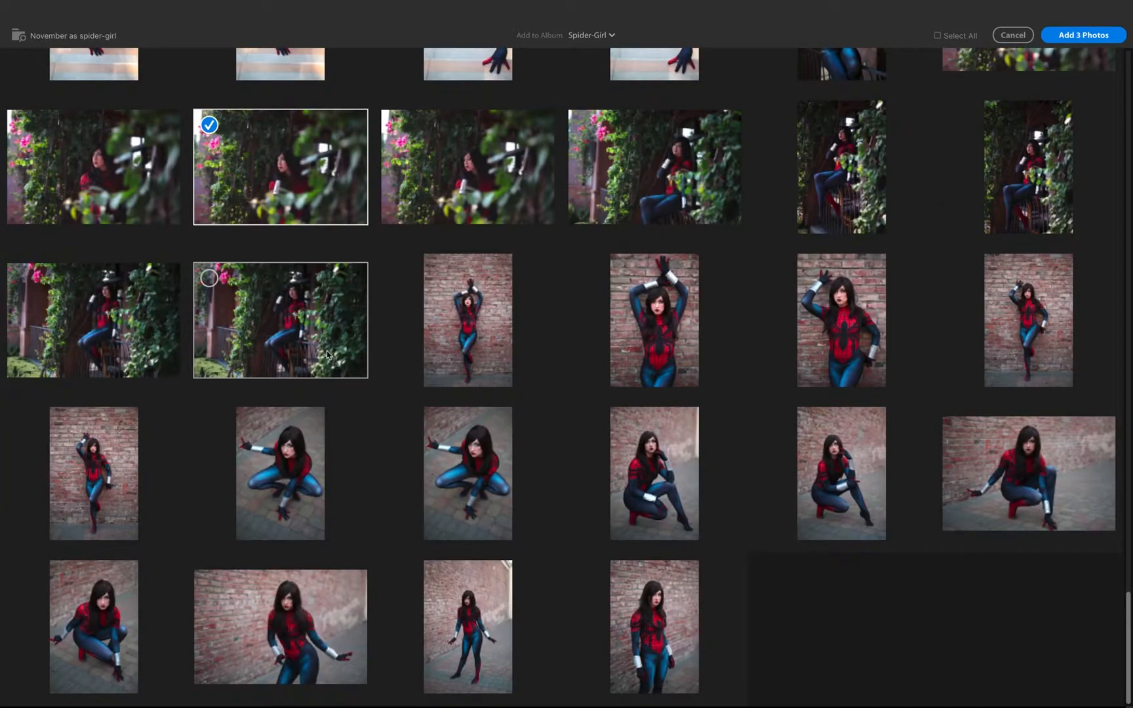
left_click(624, 273)
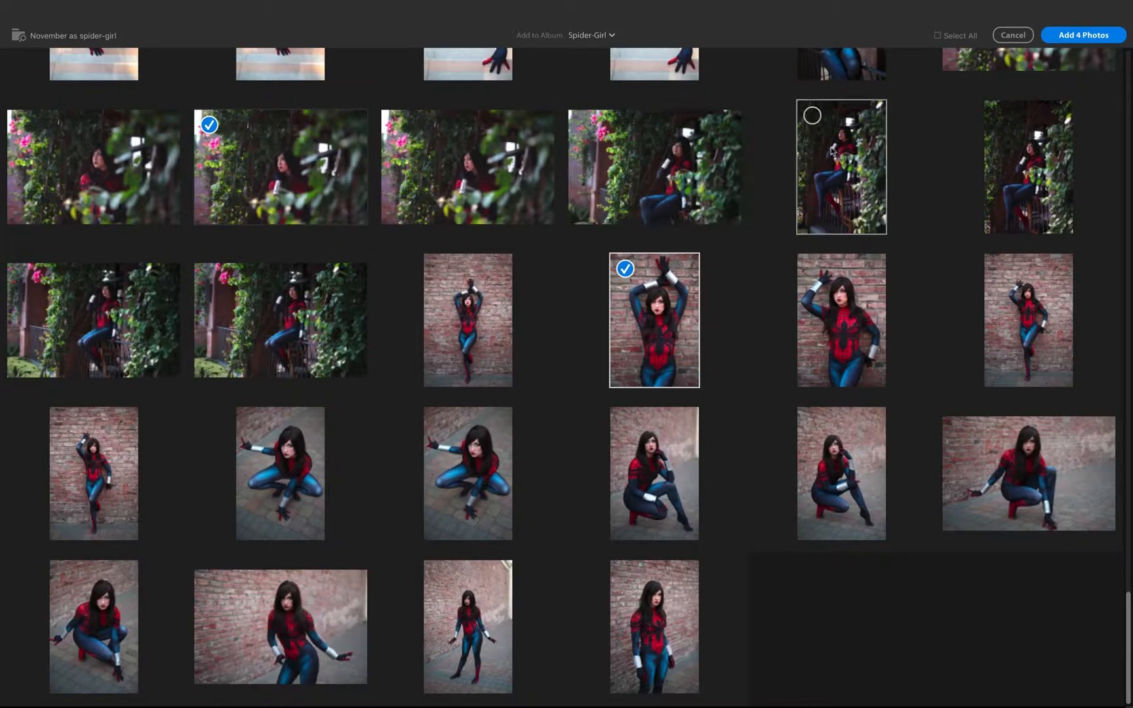
left_click(1073, 36)
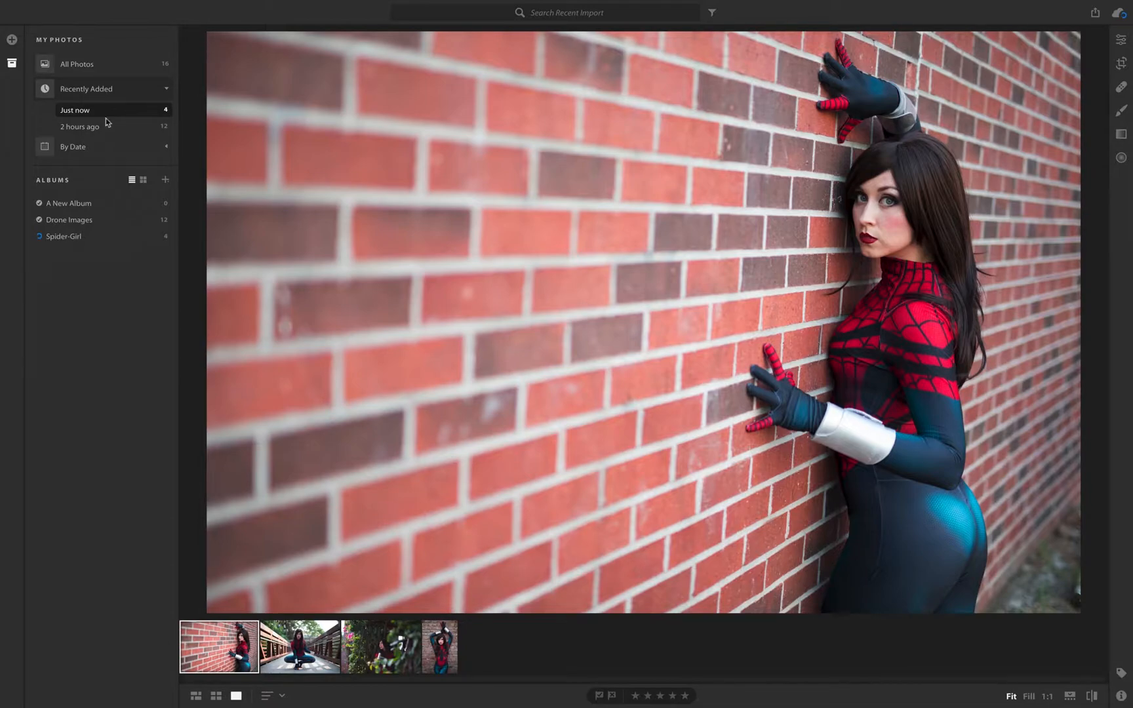
Step: View the Spider-Girl album's photos and switch to the Drone Images album
left_click(89, 239)
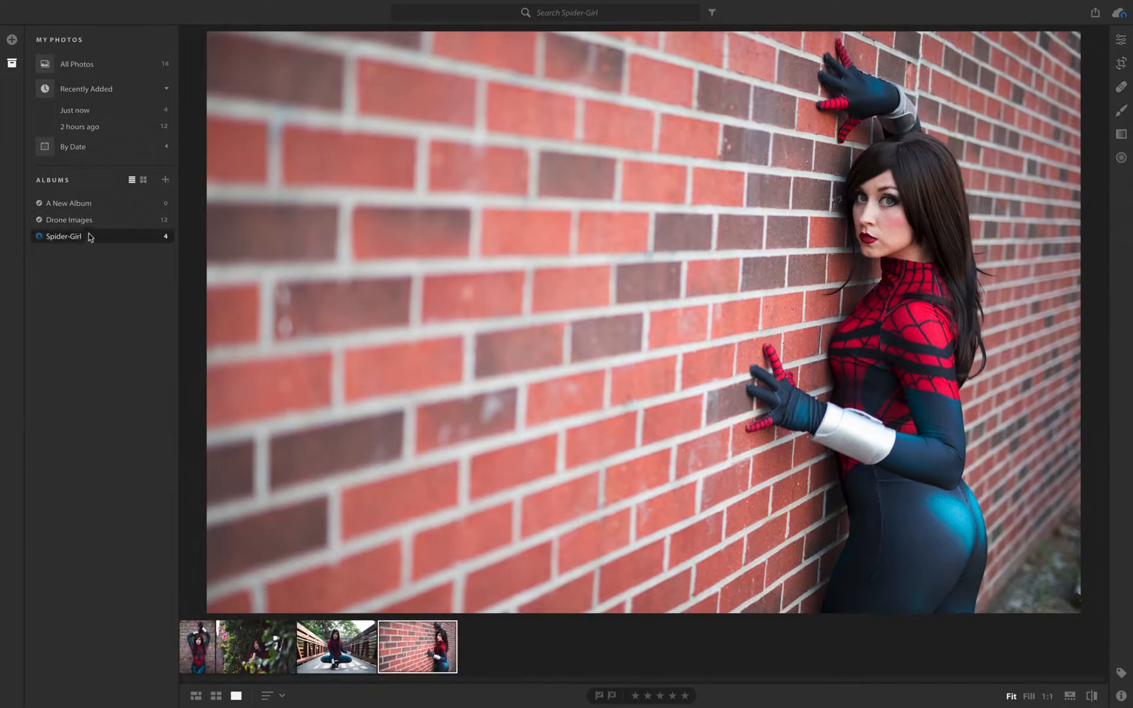
left_click(88, 223)
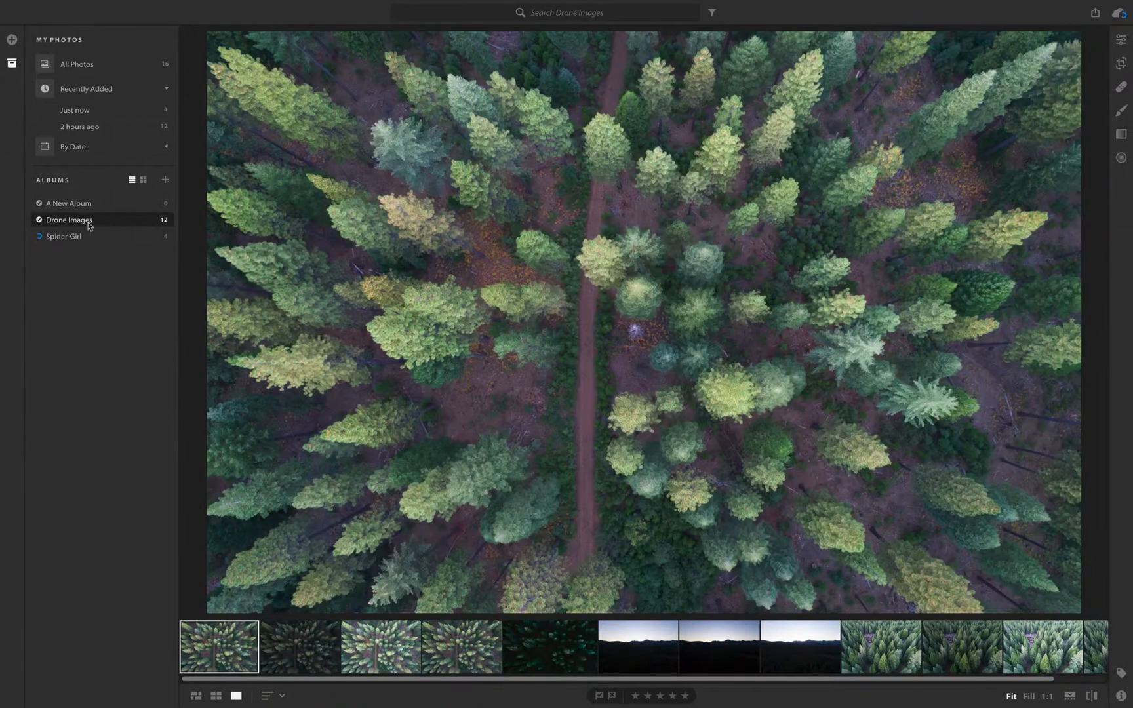
Step: Show the Drone Images album as a photo grid, and switch to the Spider-Girl album to select its photos one after another
left_click(196, 696)
left_click(195, 696)
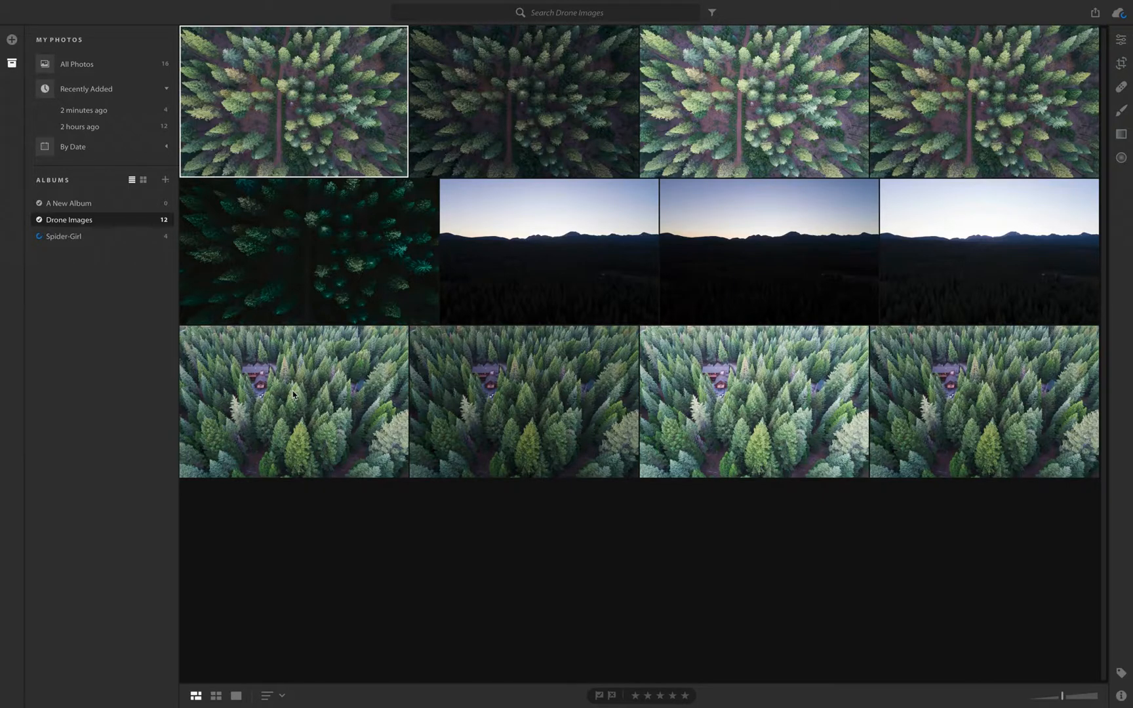
left_click(152, 239)
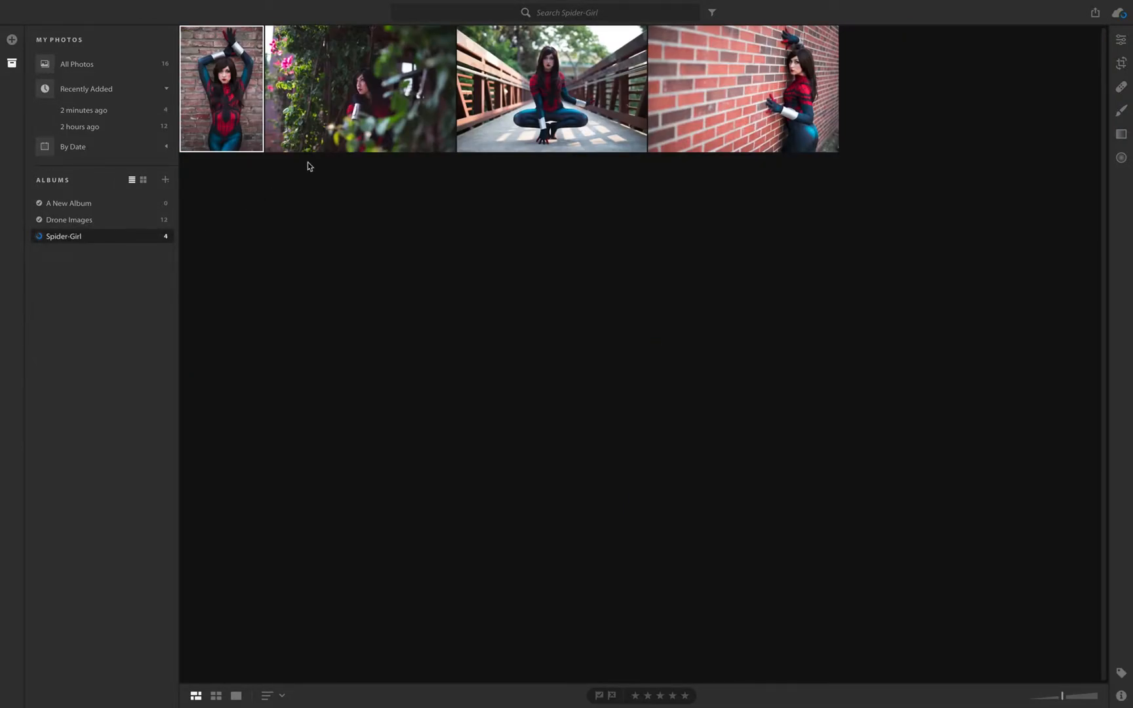
left_click(329, 139)
left_click(517, 130)
left_click(688, 96)
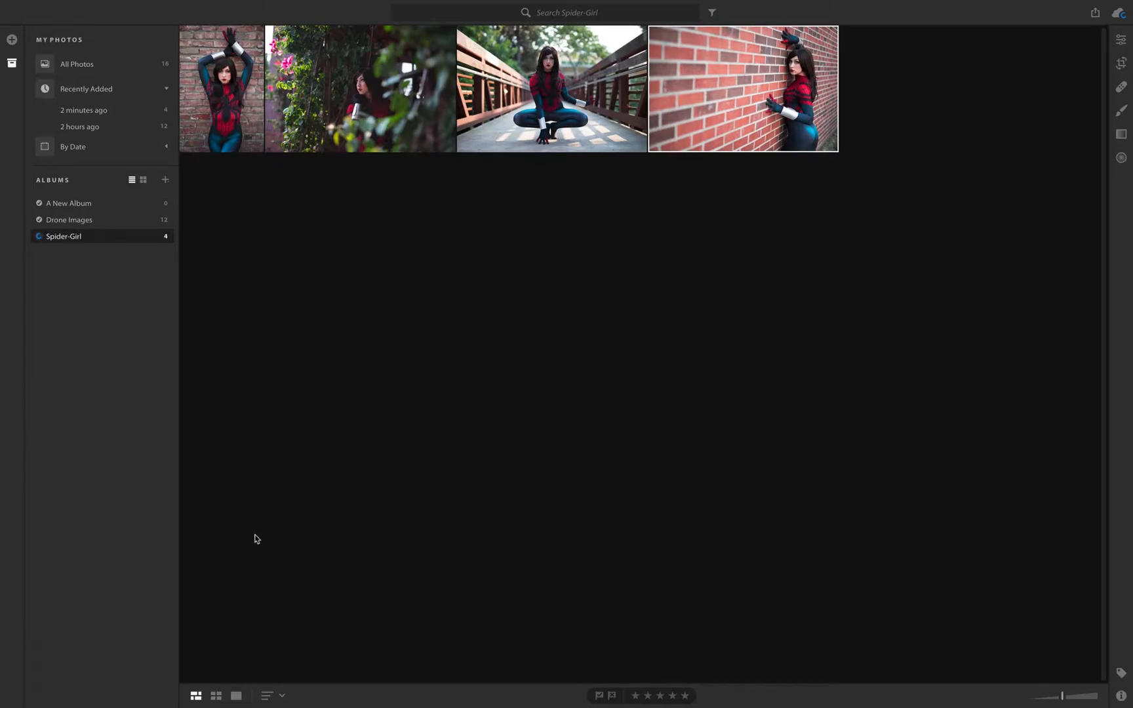
Step: Compare the Photo Grid and Square Grid views of the Spider-Girl album by switching between them repeatedly
key("g")
key("shift+g")
key("g")
left_click(196, 696)
left_click(216, 696)
left_click(195, 695)
left_click(216, 695)
left_click(195, 696)
left_click(216, 696)
key("shift+g")
Step: Open the garden foliage photo in Detail view and look through the album's other photos in the filmstrip
double_click(393, 130)
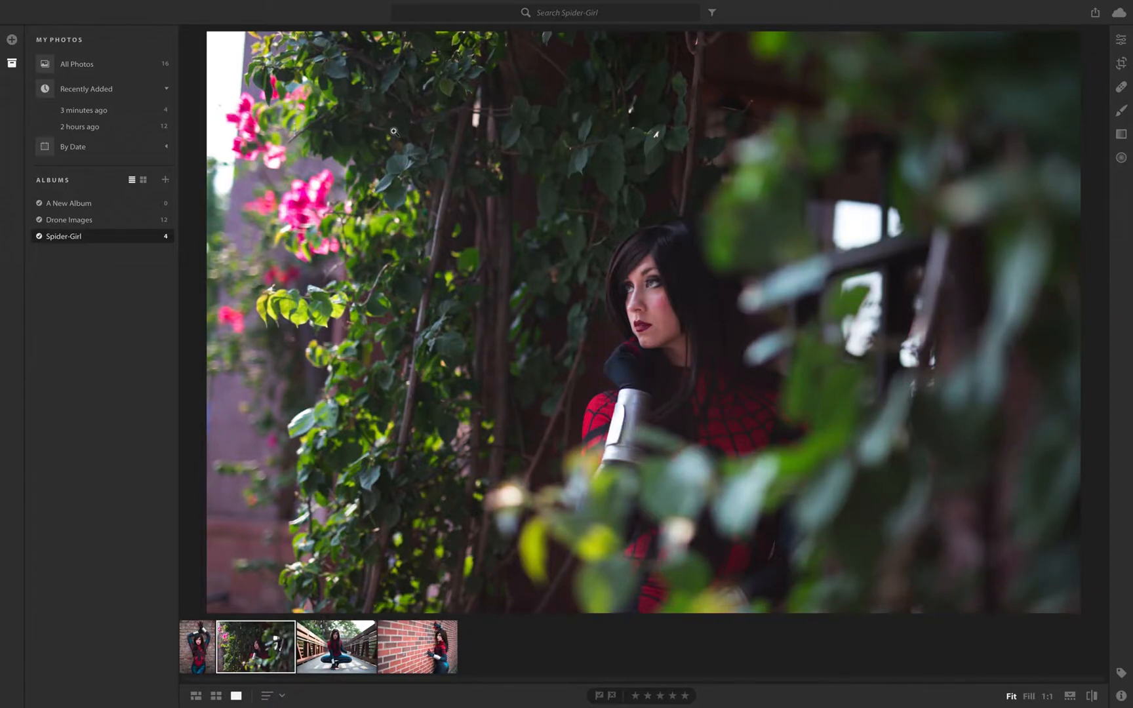
left_click(348, 649)
left_click(394, 660)
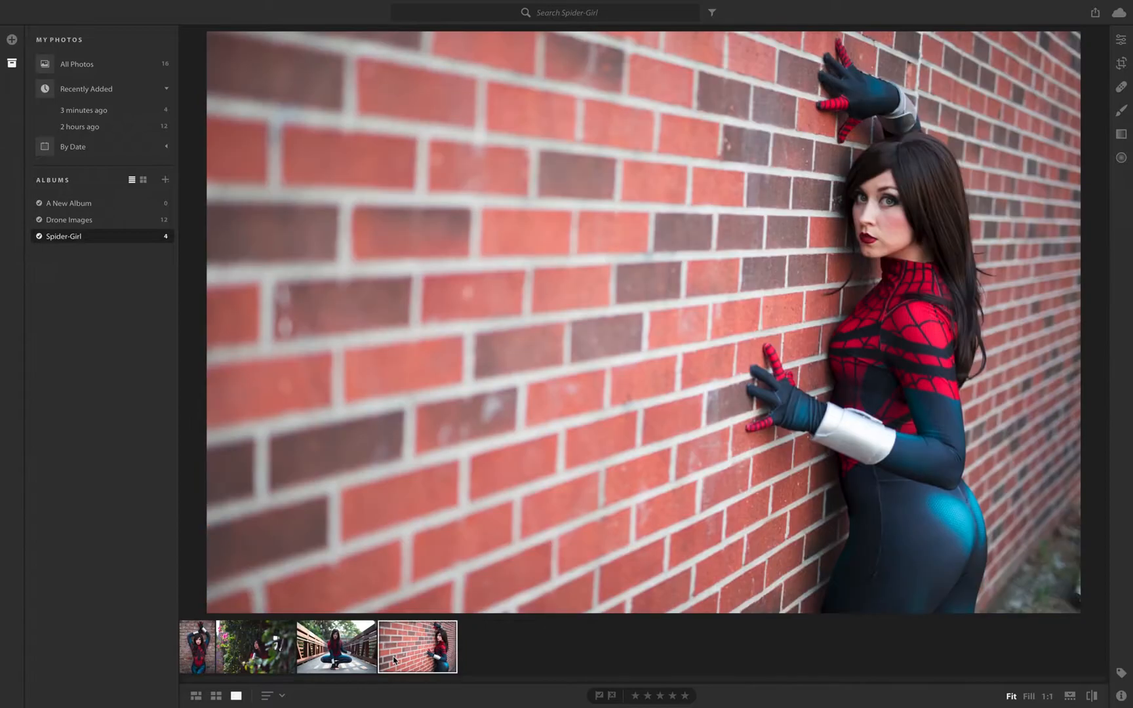
left_click(207, 655)
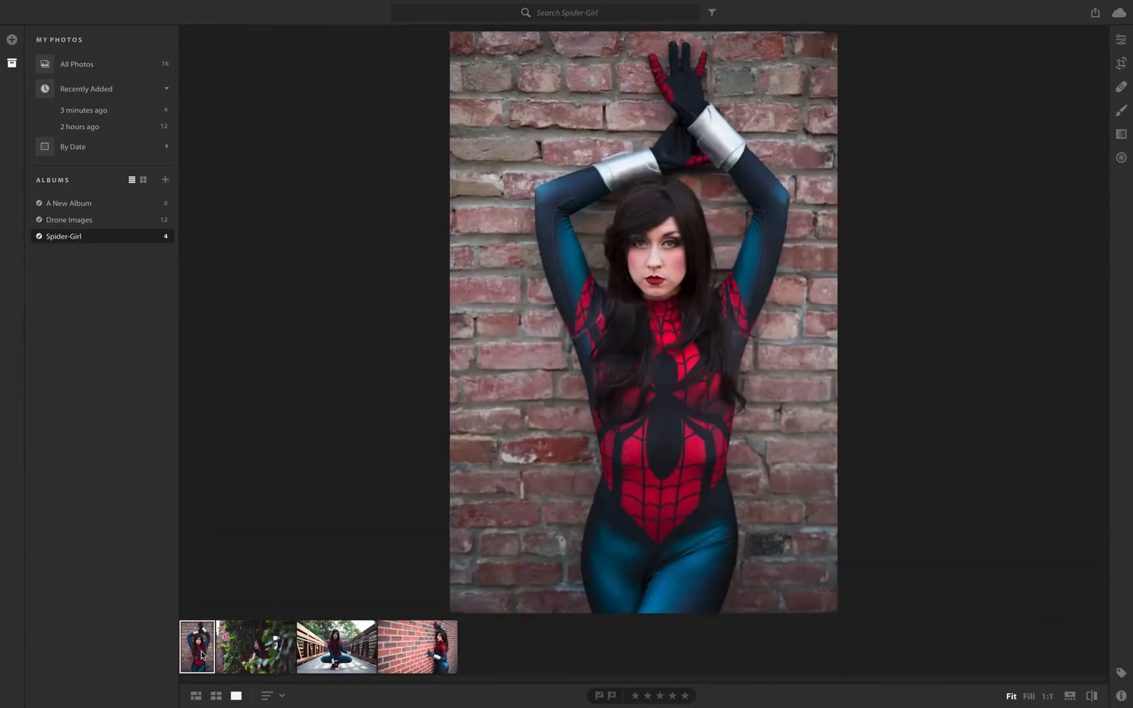
Step: Inspect the model's face in the bridge photo at 1:1, return to Fit, and hide and show the My Photos panel
left_click(331, 664)
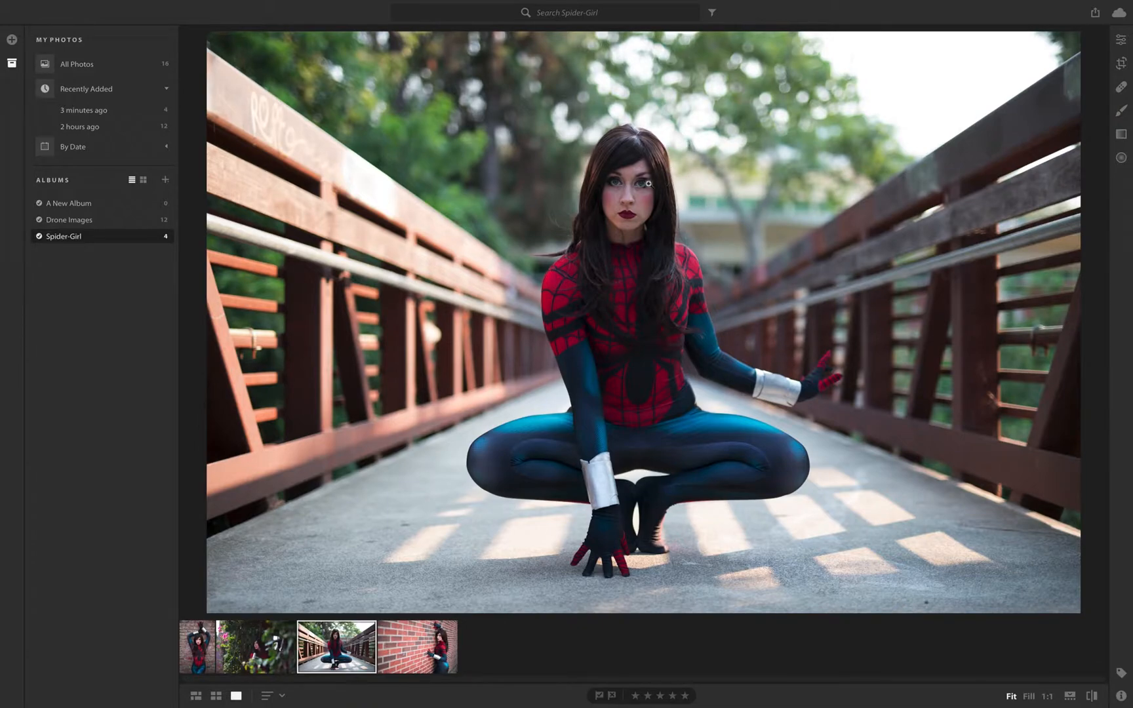
left_click(643, 187)
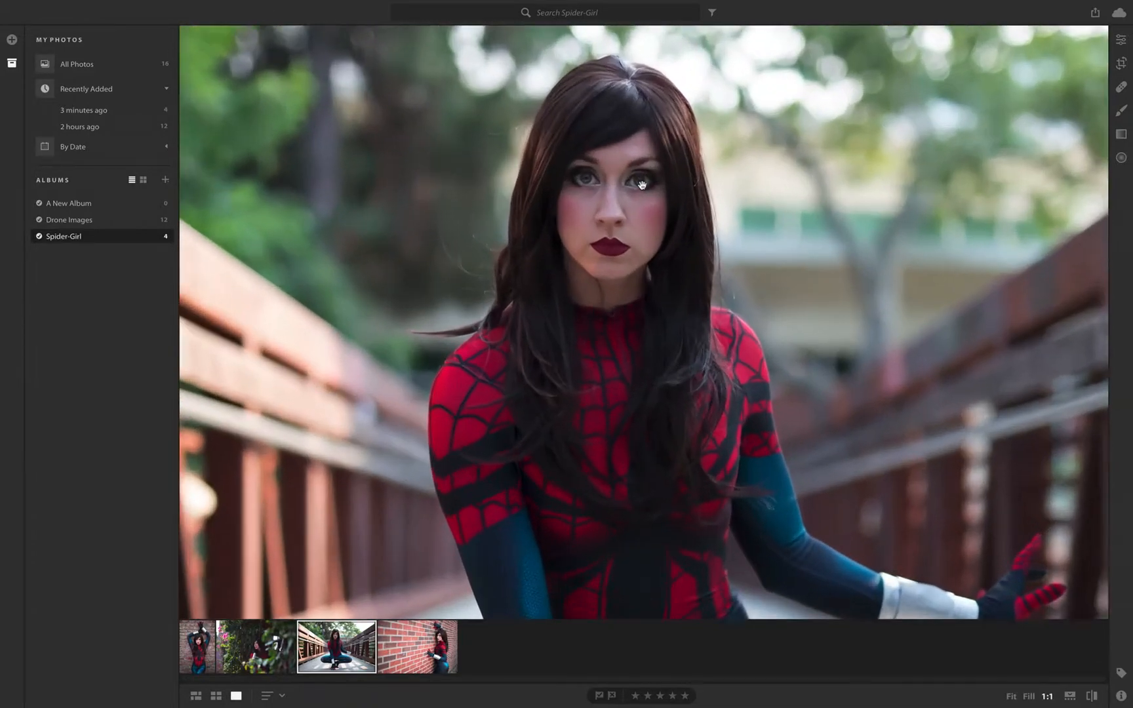
left_click(657, 225)
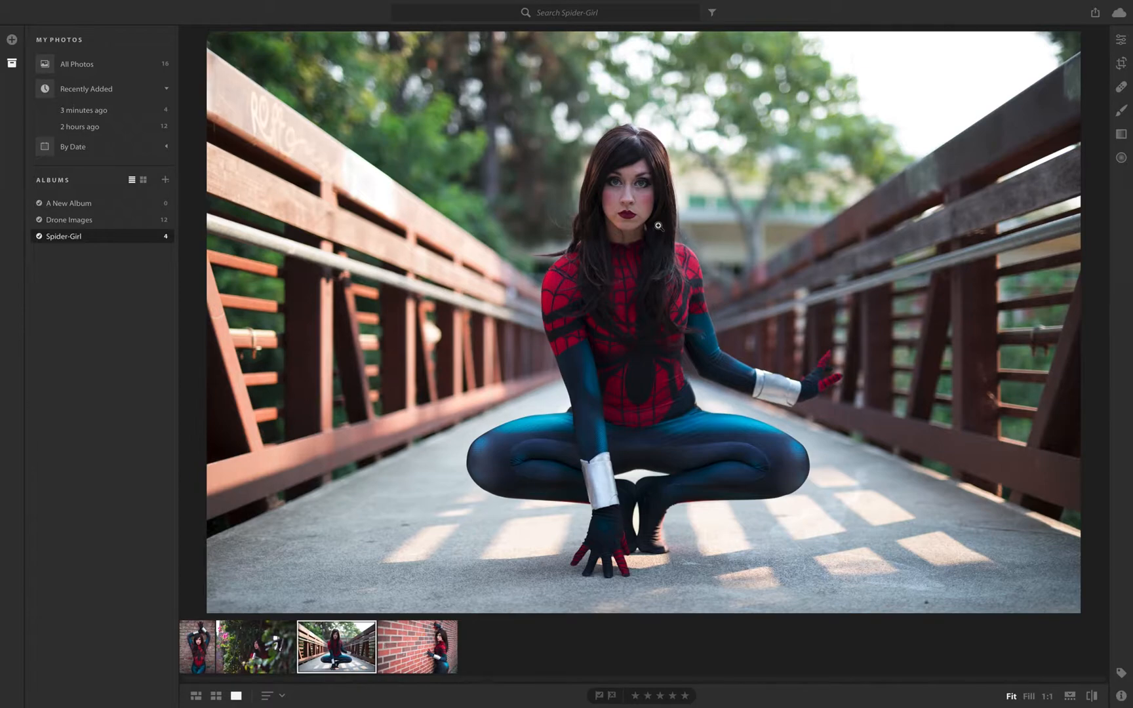
key("p")
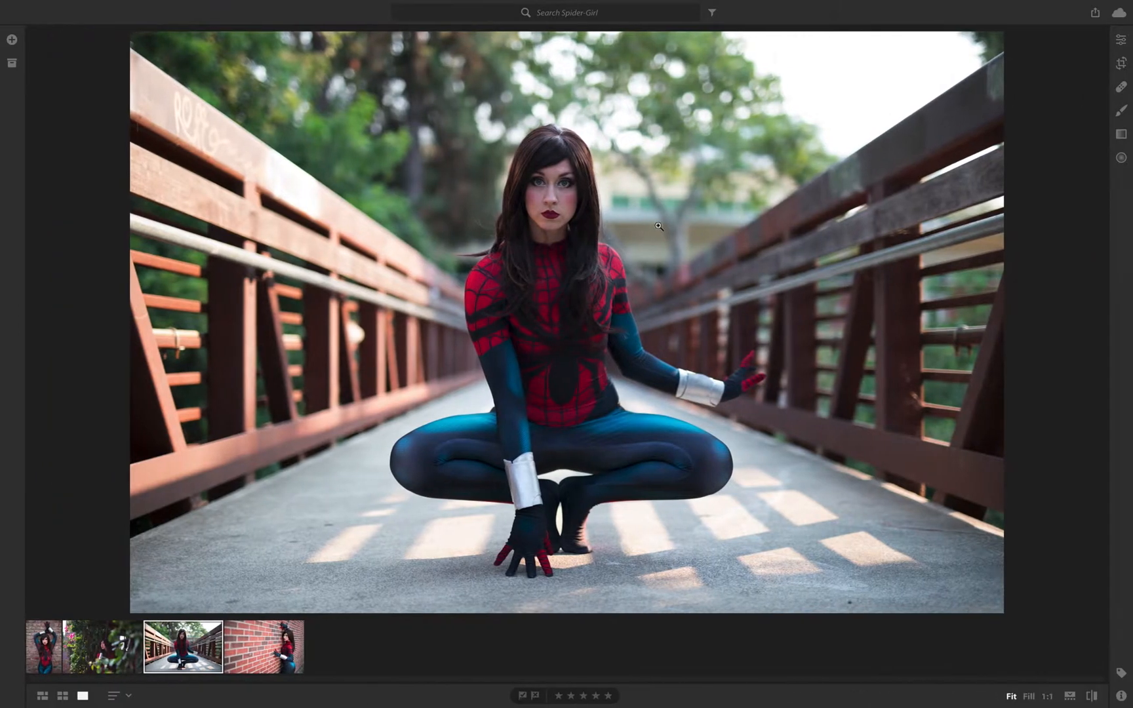
key("p")
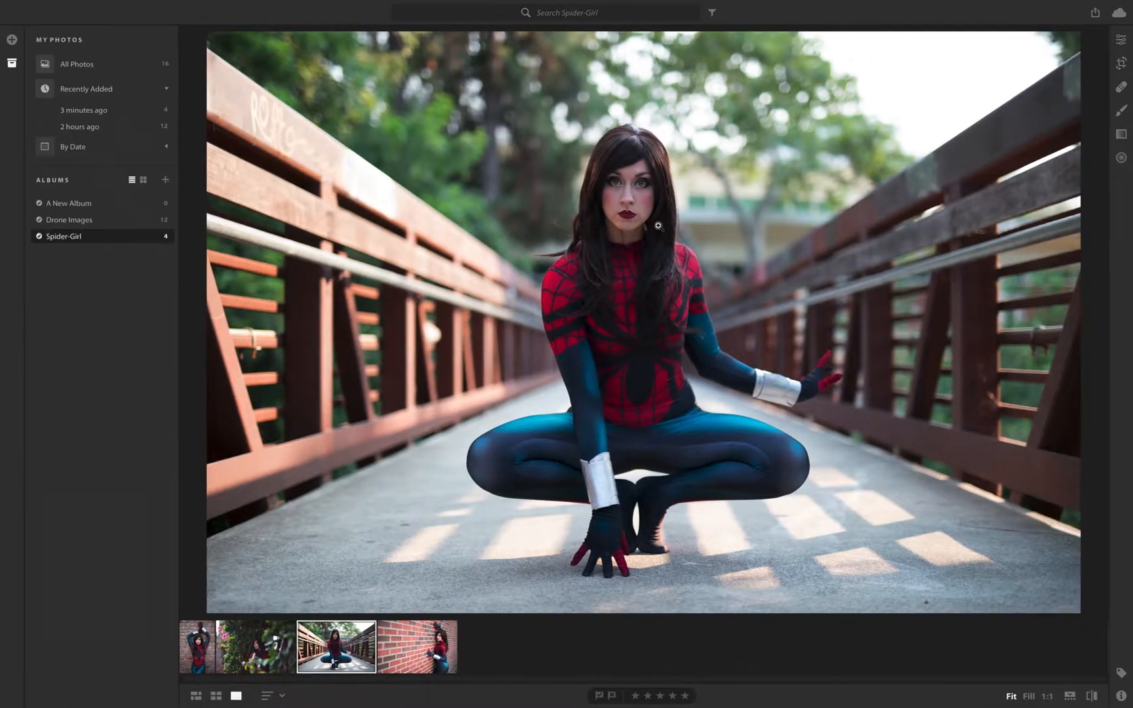
Step: Alternate the bridge photo's flag between pick and reject, and leave it flagged as a pick
key("p")
key("x")
key("p")
key("x")
key("p")
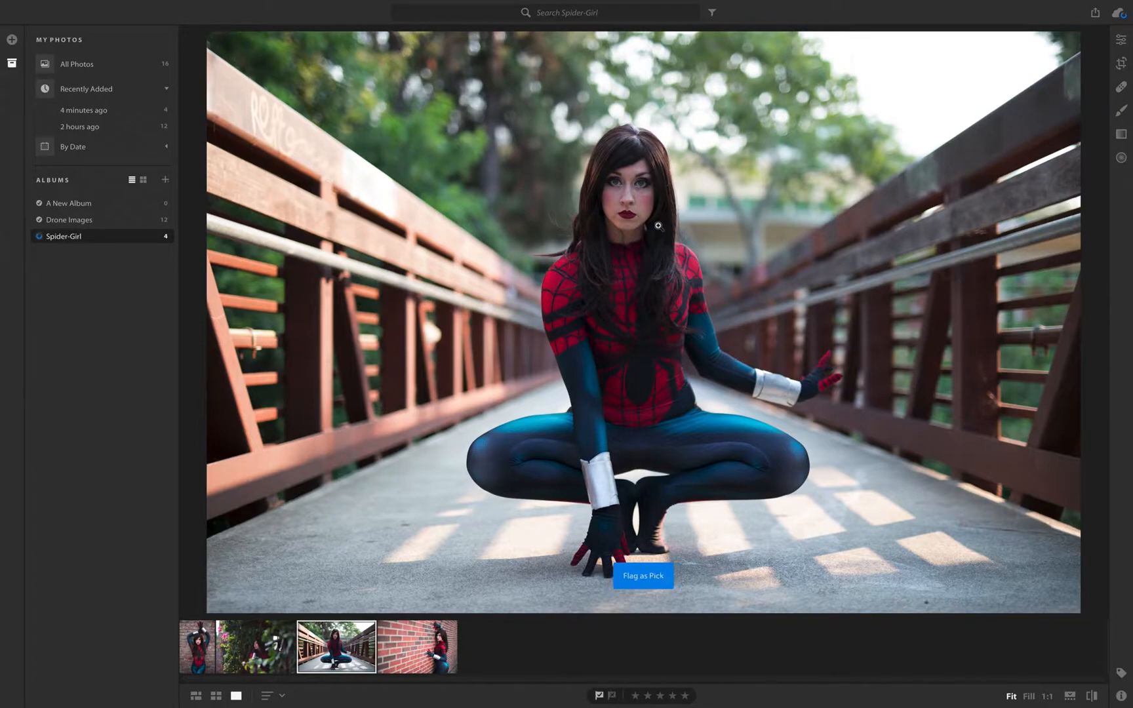
key("x")
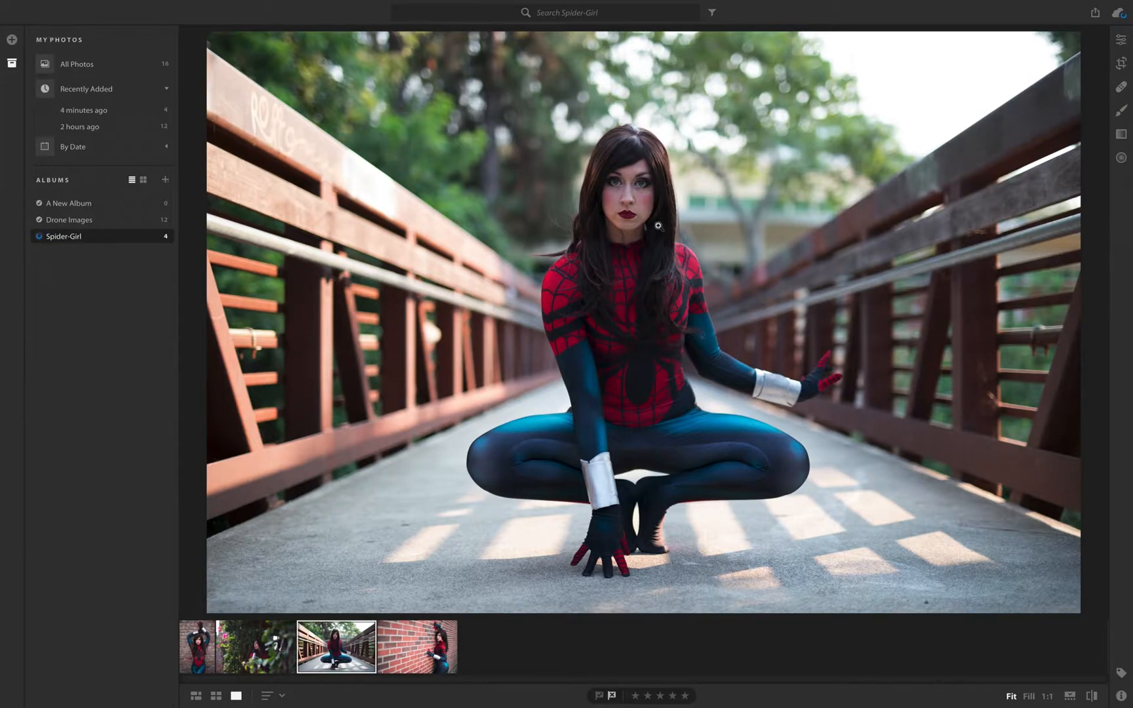
key("p")
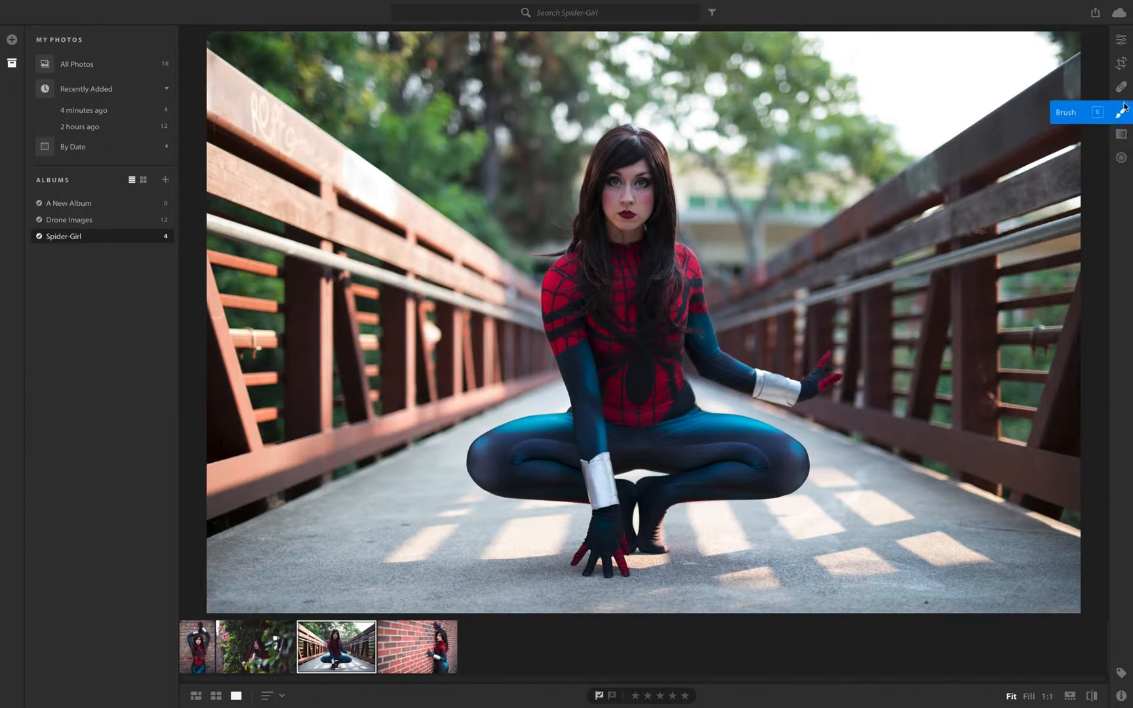
Step: Adjust the bridge photo's light with Contrast +27, Shadows +45, Blacks +30 and Highlights -57
left_click(1121, 43)
left_click(1121, 47)
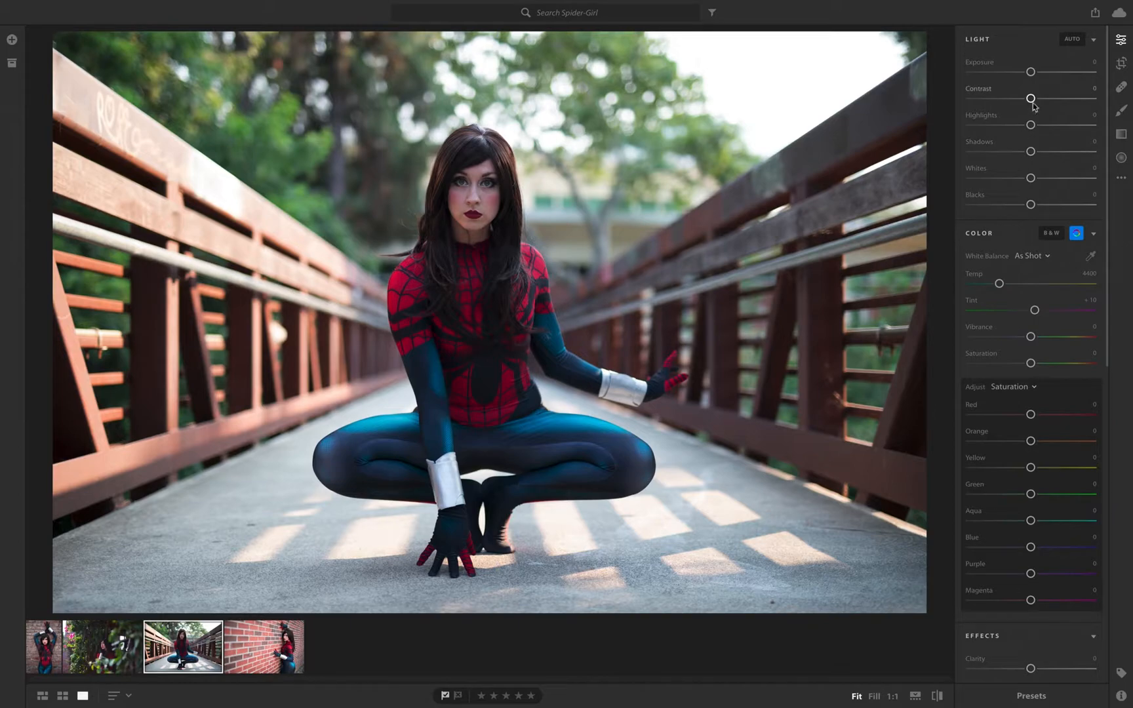
left_click(1093, 62)
left_click_drag(1031, 97, 1050, 100)
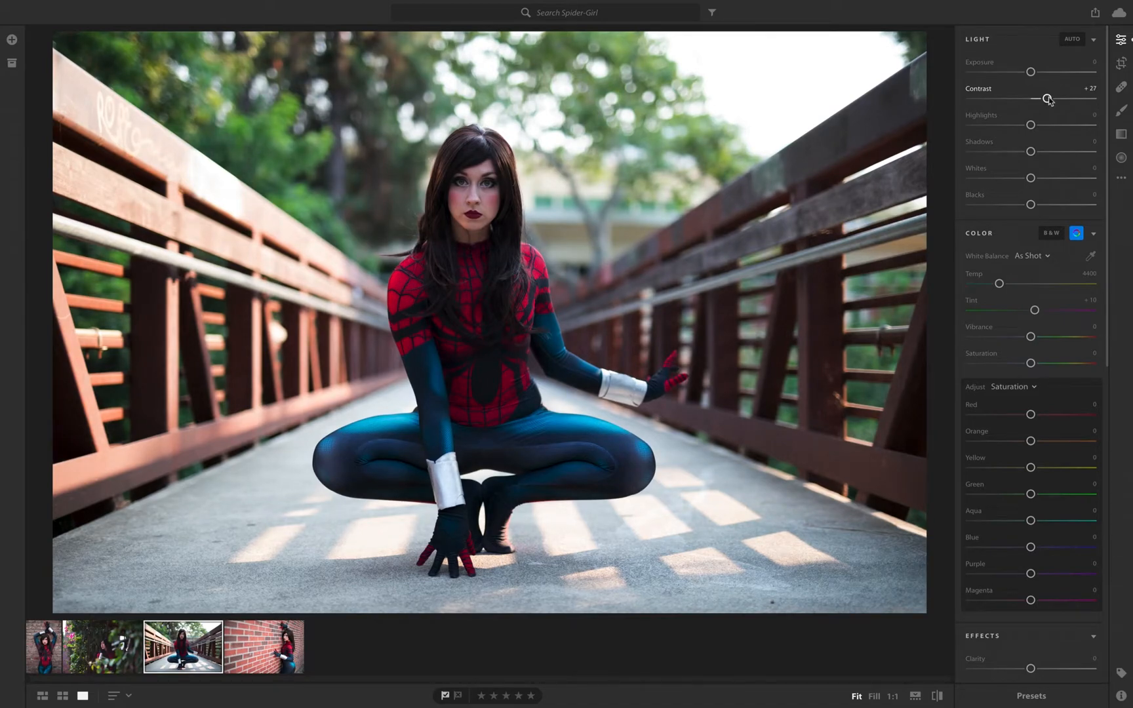
left_click_drag(1030, 152, 1057, 151)
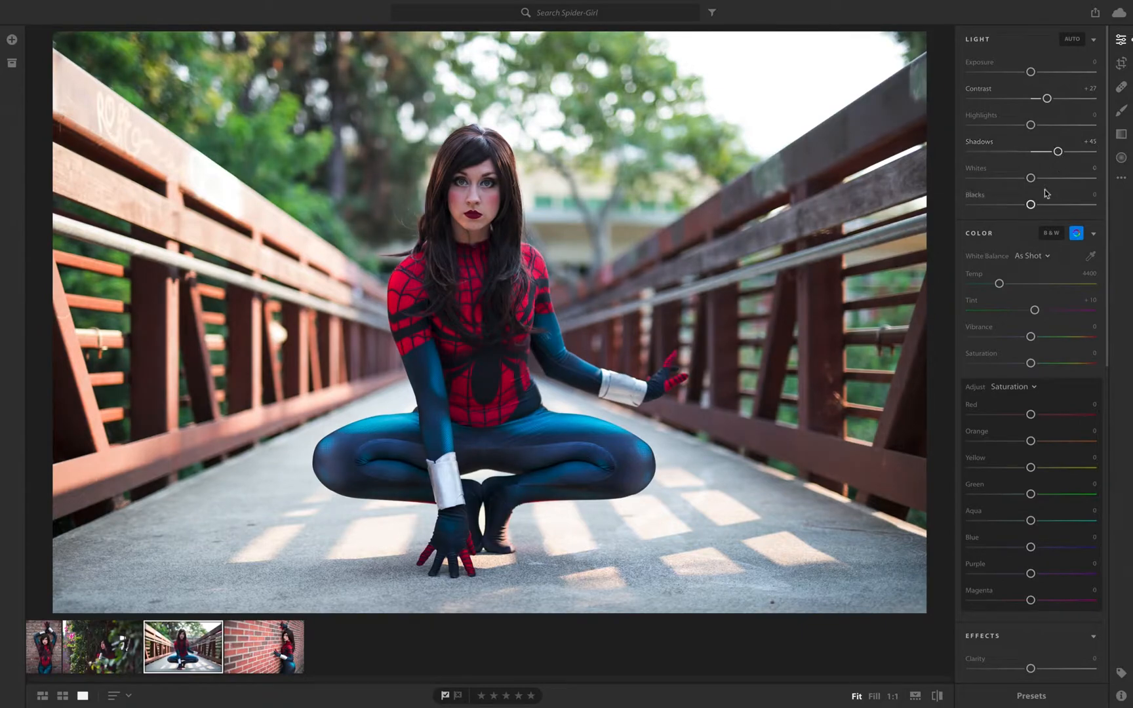
left_click(1050, 205)
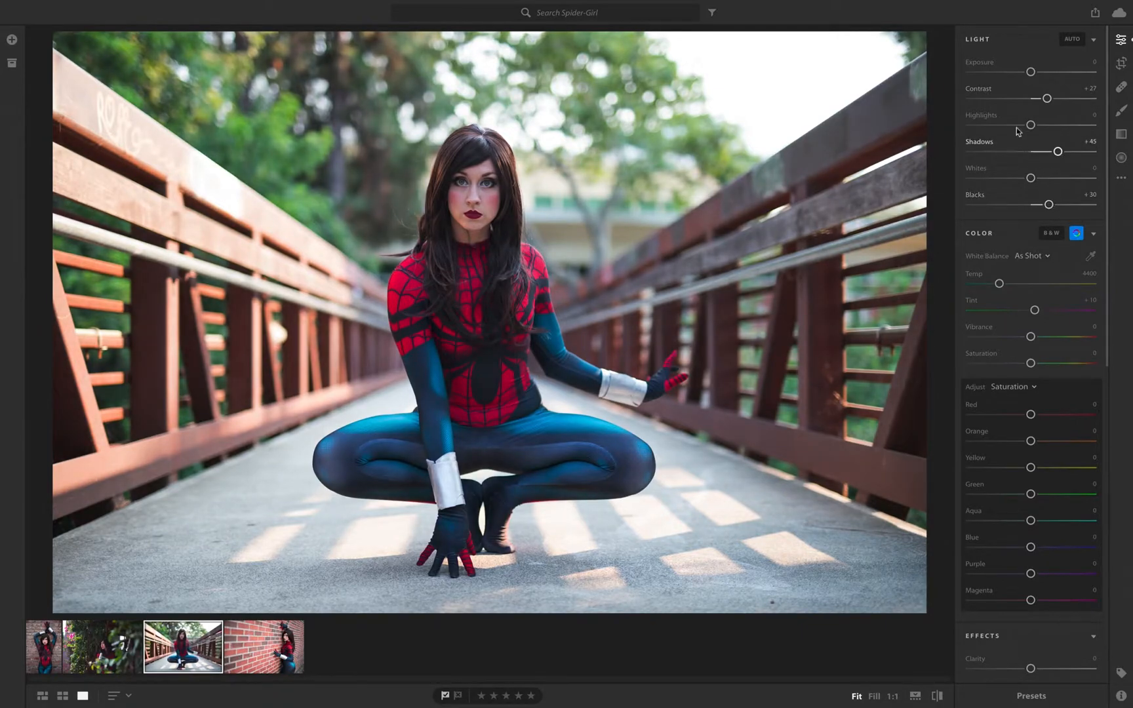
left_click(996, 125)
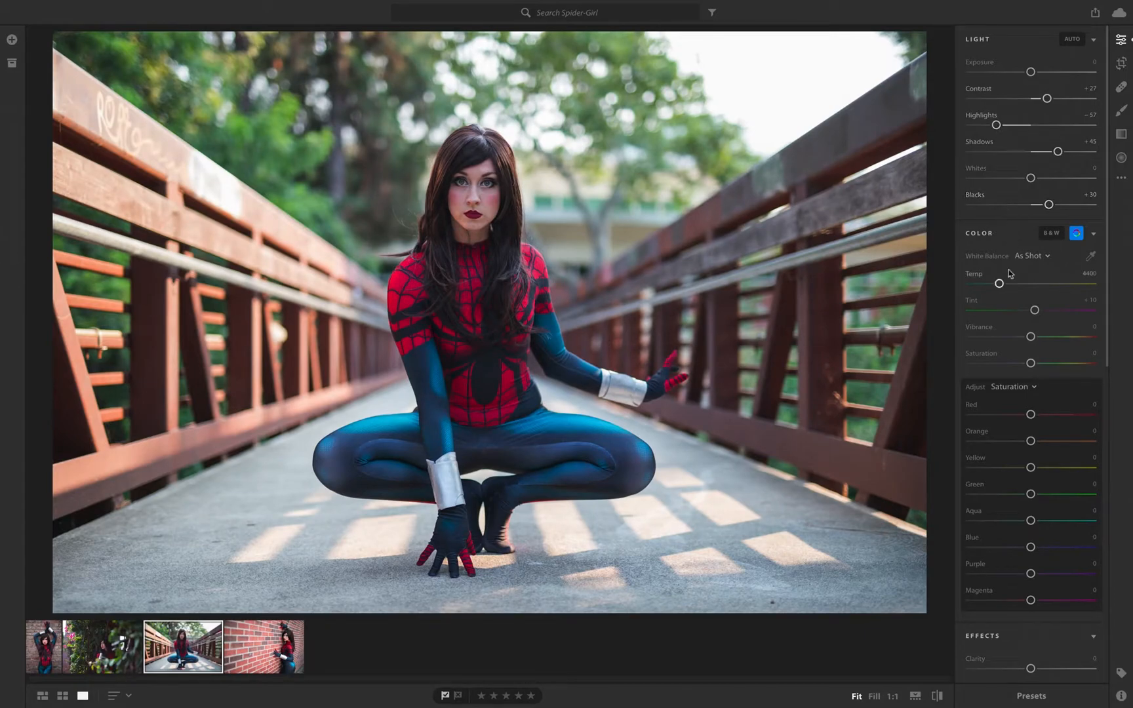
Step: Look over the edit settings, and hide and show the Color Mixer
scroll(1010, 274, "down", 2)
scroll(1011, 274, "up", 2)
left_click(1076, 240)
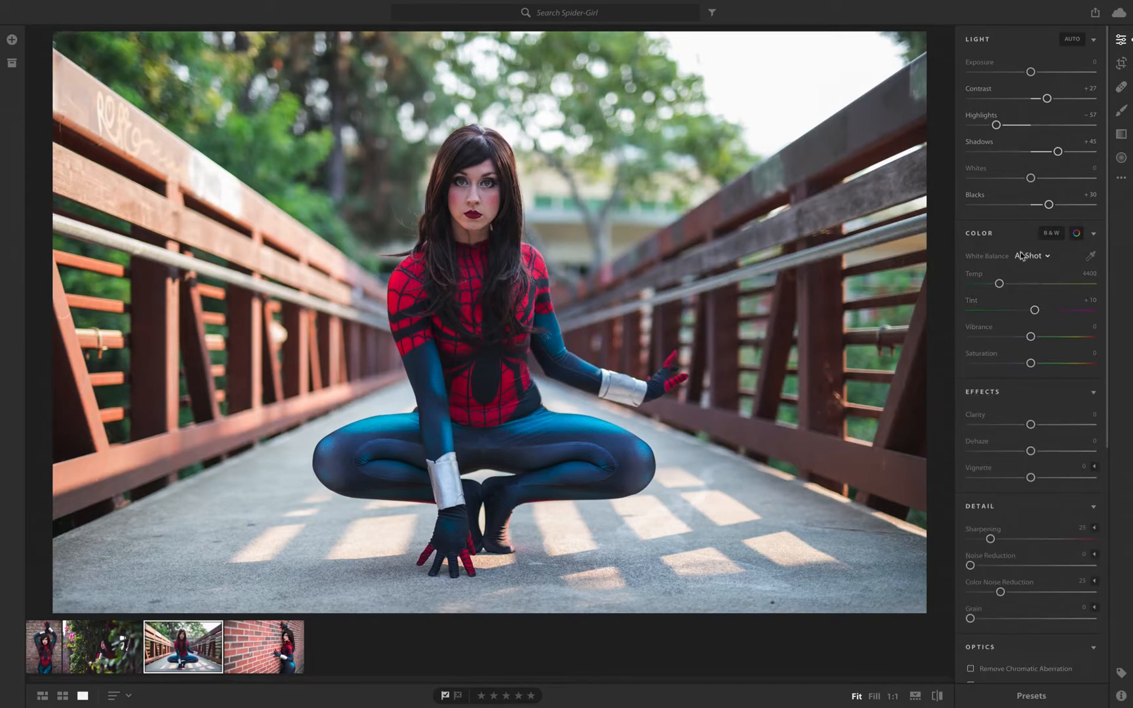
left_click(1077, 235)
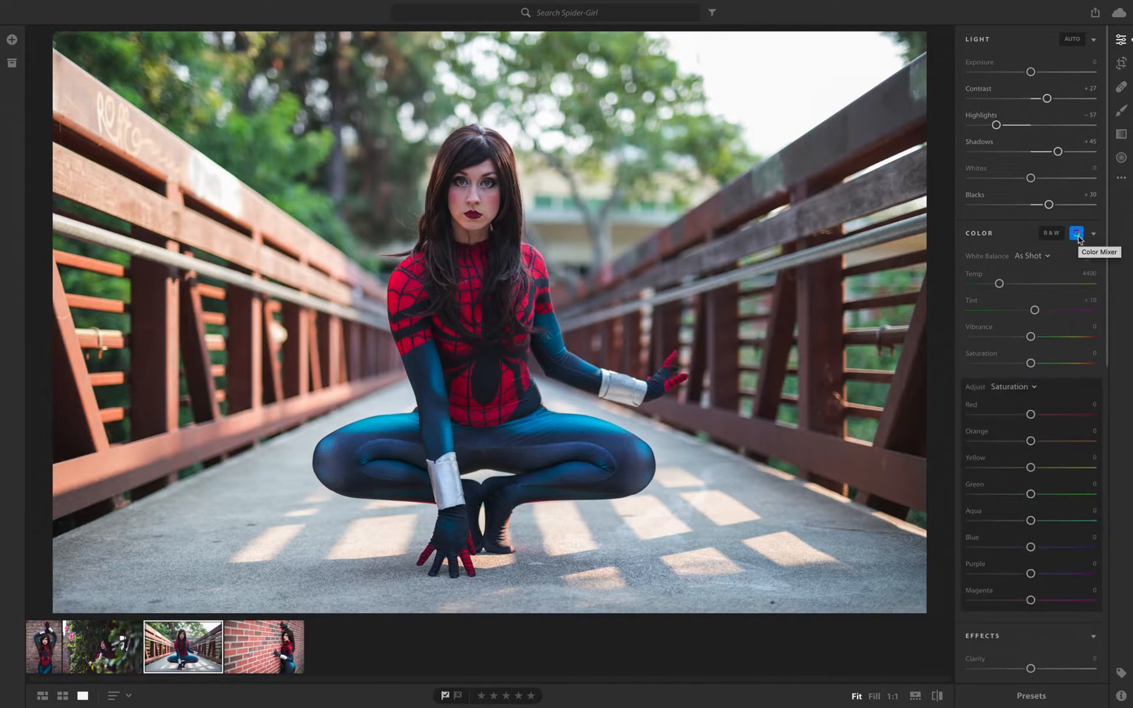
Step: Cycle the Color Mixer's adjustment modes through Hue, Saturation and Luminance, and leave it set to Color
scroll(1064, 301, "down", 1)
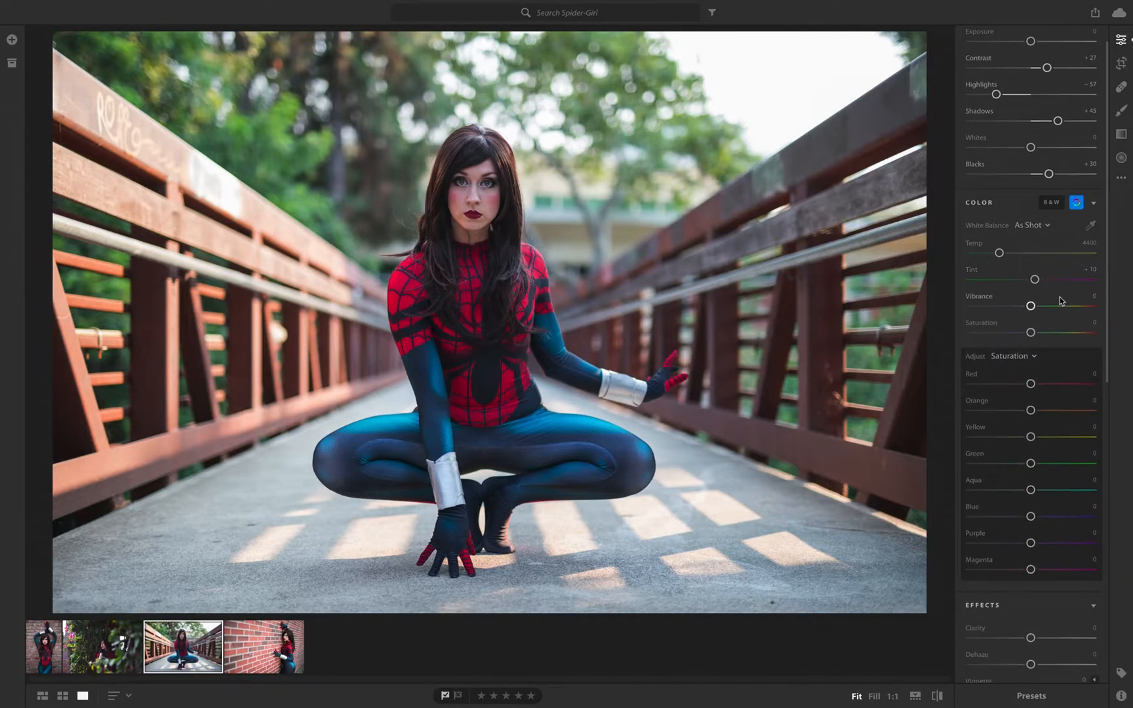
left_click(1026, 363)
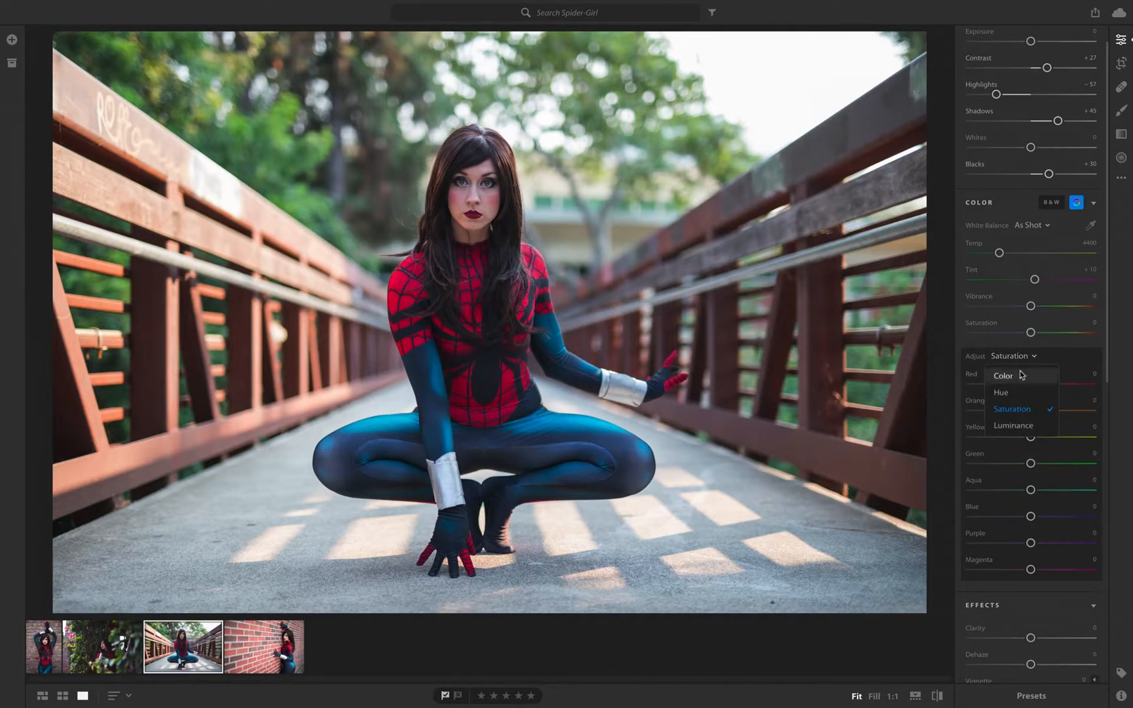
left_click(1019, 376)
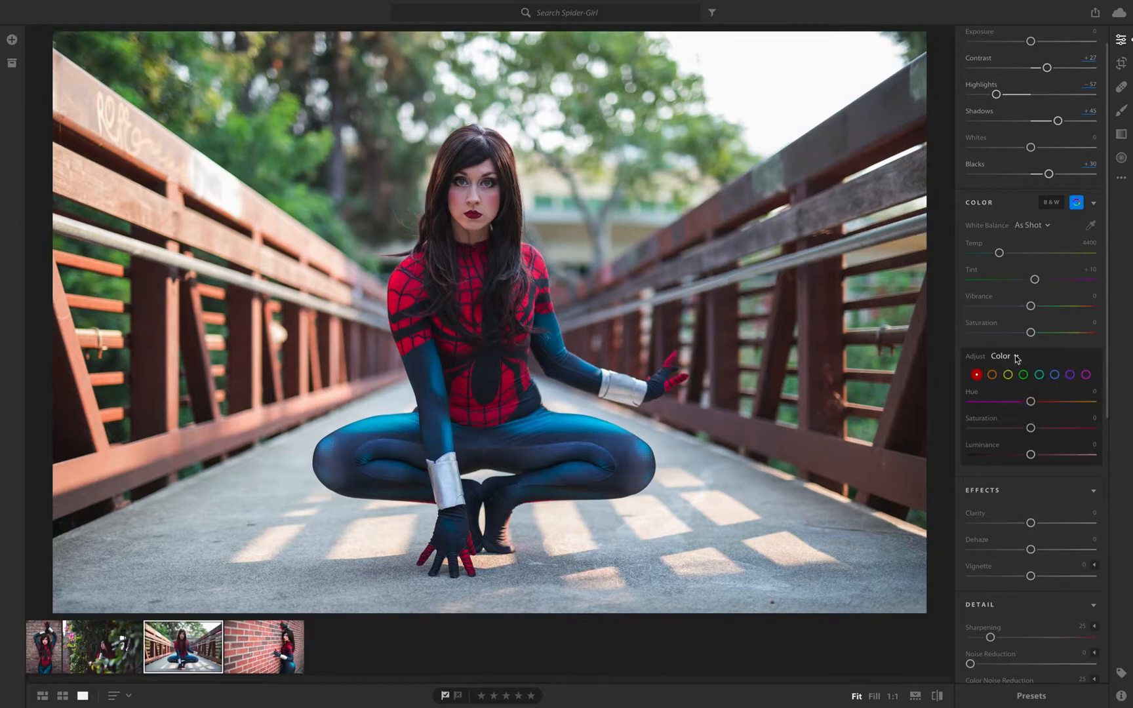
left_click(1017, 358)
left_click(1016, 392)
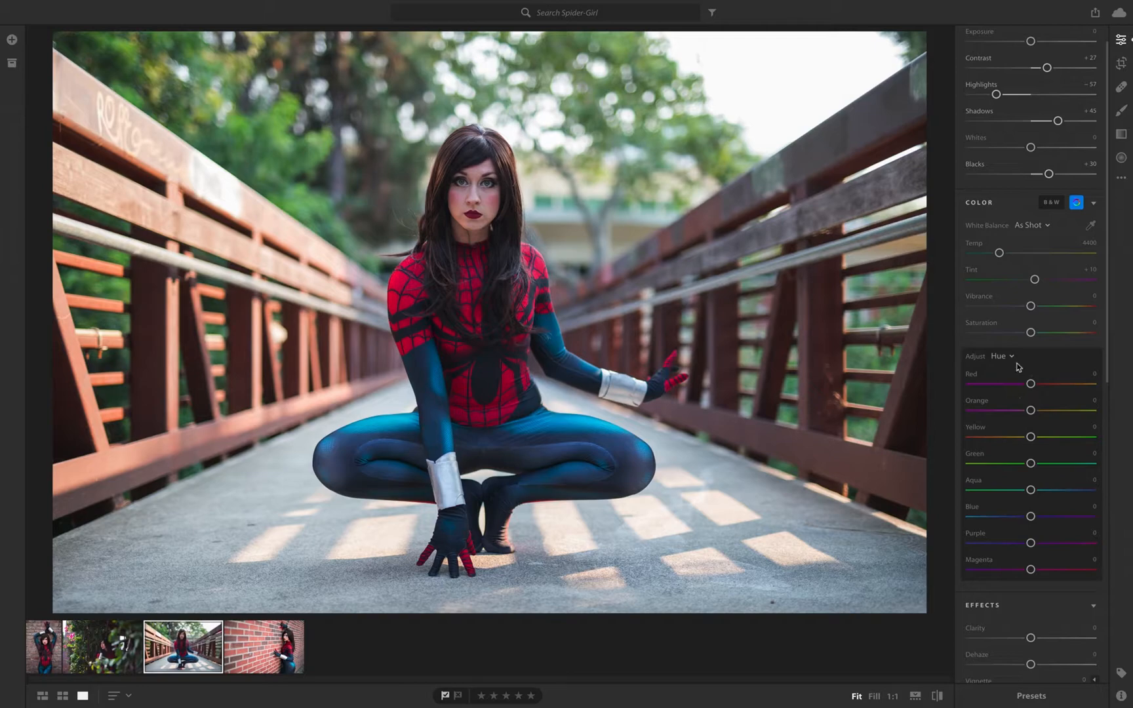
left_click(1001, 358)
left_click(1002, 407)
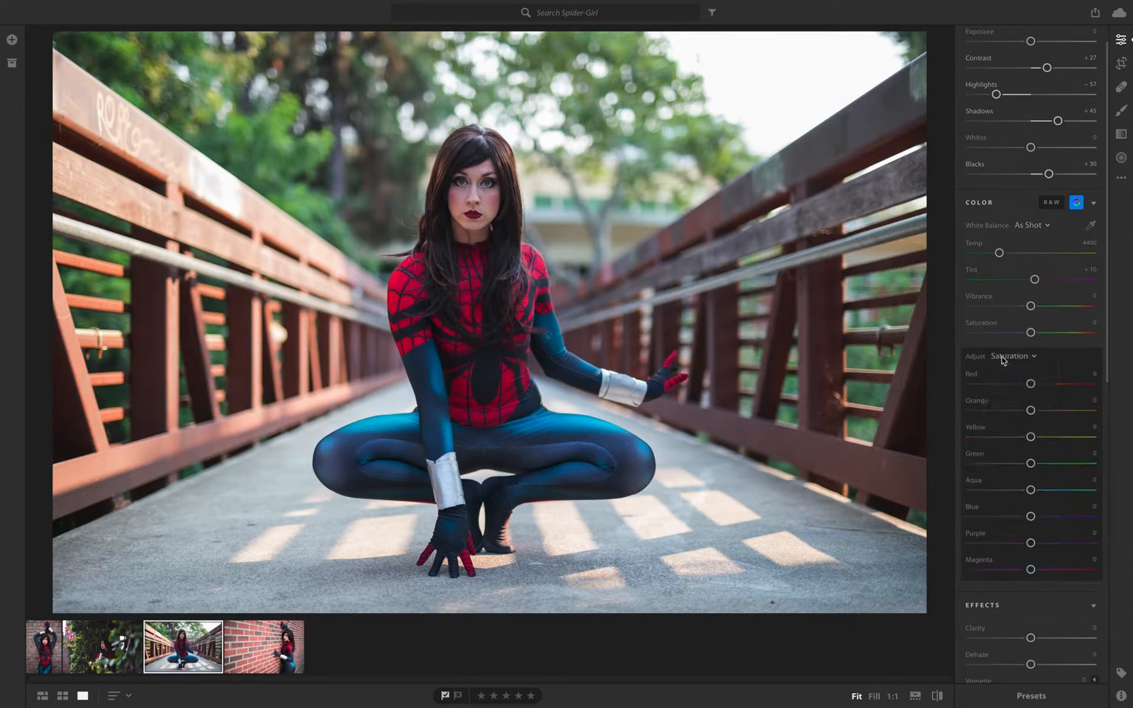
left_click(1003, 358)
left_click(1007, 422)
left_click(1010, 358)
left_click(1003, 376)
left_click(1013, 356)
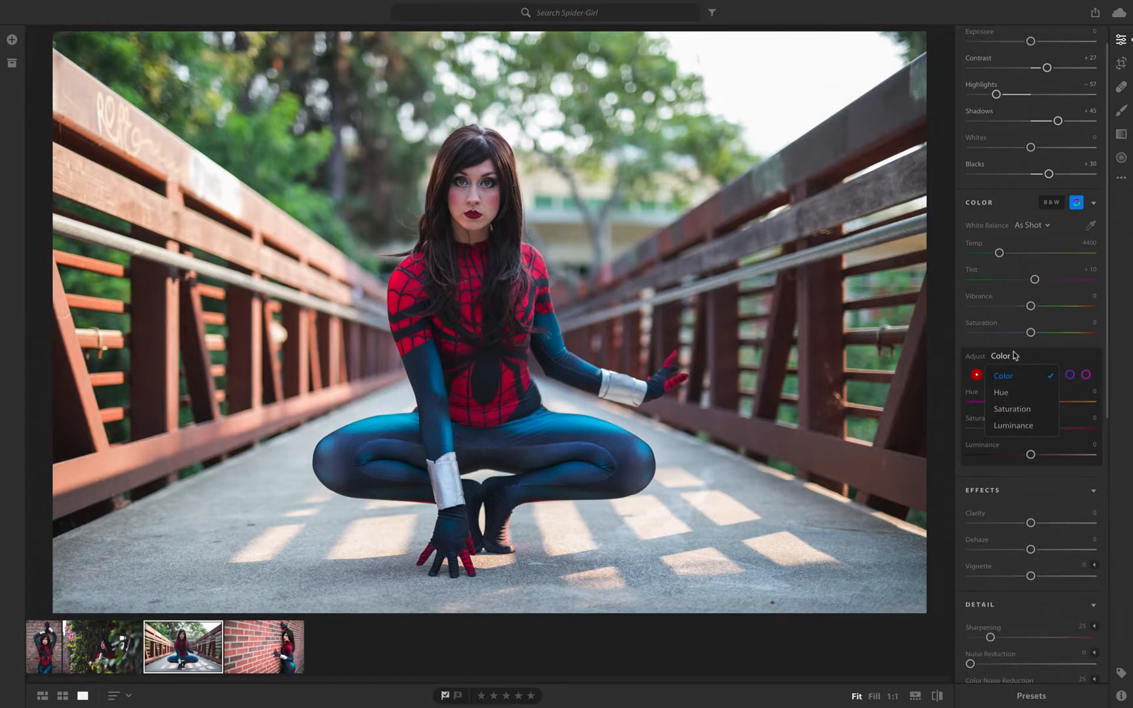
left_click(1000, 375)
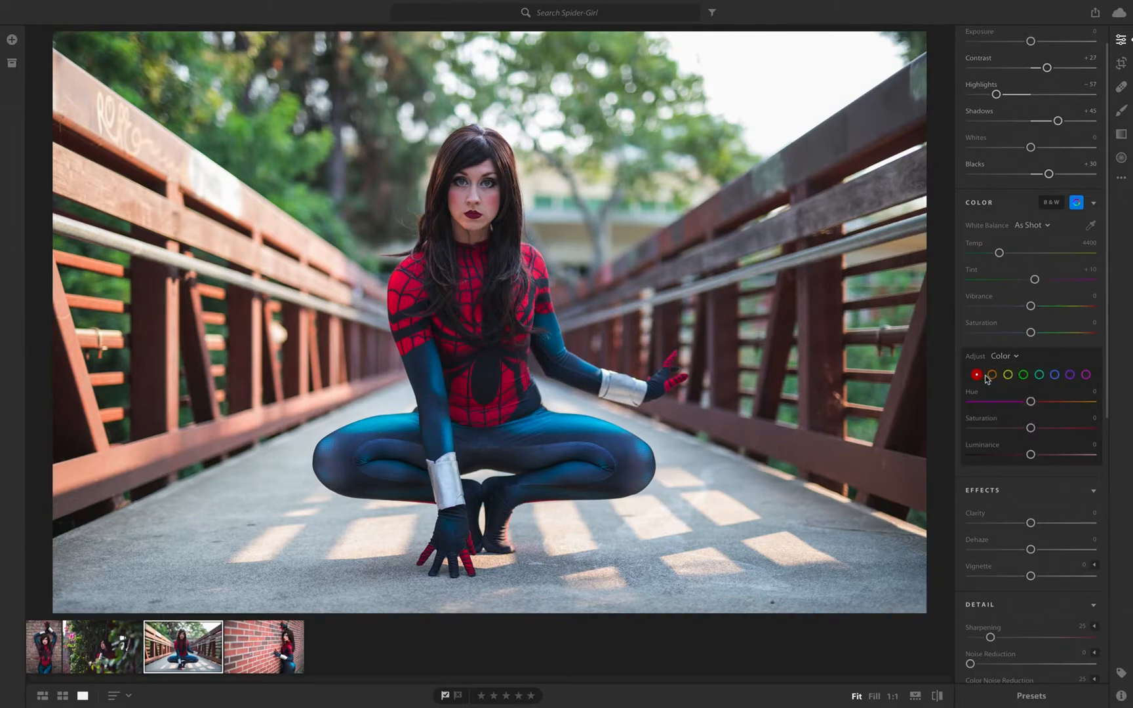
Step: Review the orange and yellow channels in the Color Mixer, and reduce the saturation of the greens
left_click(990, 377)
left_click(1011, 378)
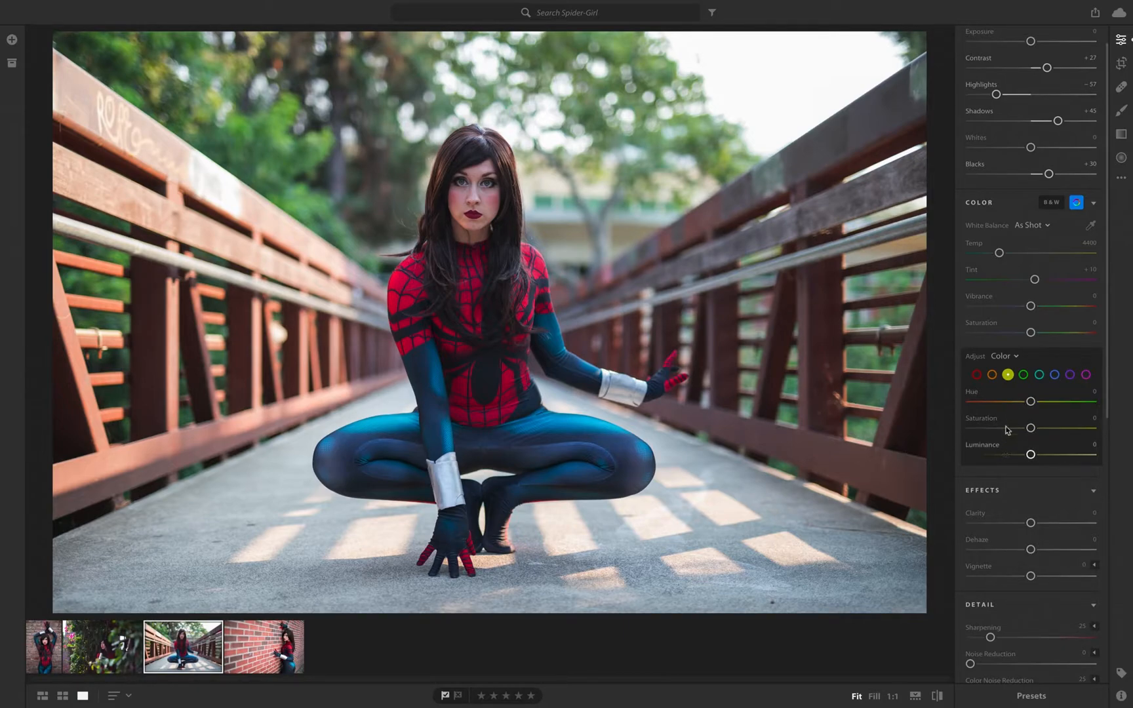
left_click(1024, 376)
left_click(1013, 430)
left_click_drag(1013, 429, 1009, 430)
Step: Set the orange channel's saturation to -4 in the Color Mixer
left_click(1008, 374)
left_click(992, 375)
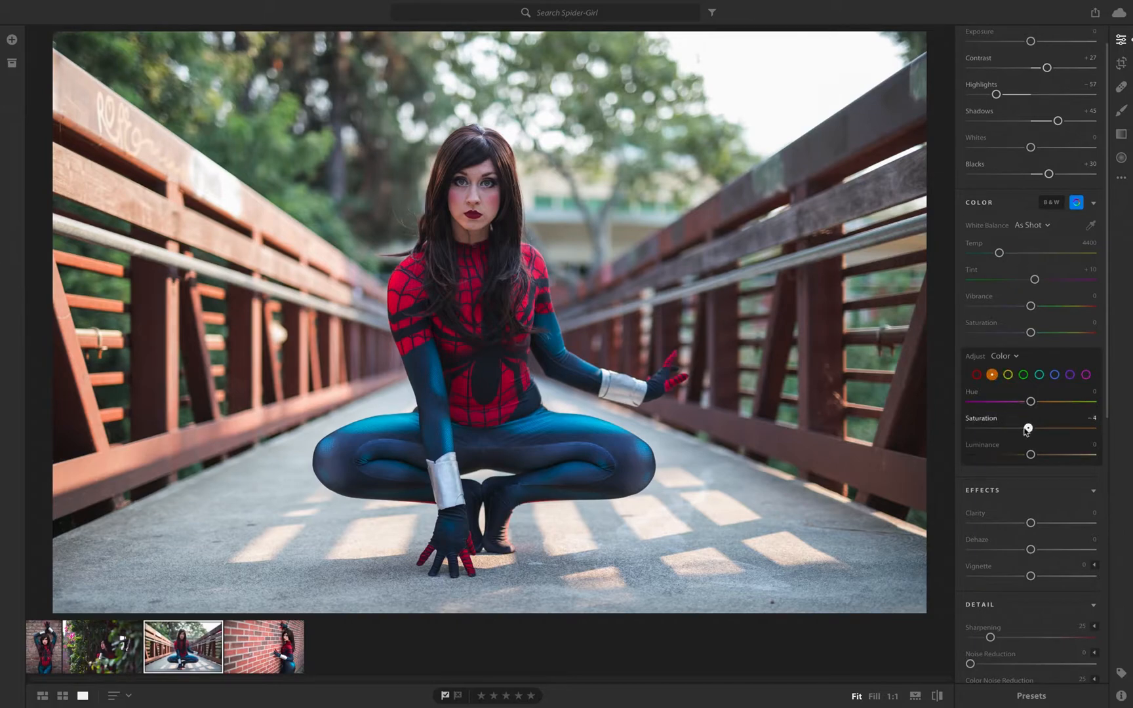
left_click_drag(1029, 430, 1027, 431)
Step: Collapse the Light settings, set Temp to 5236 and Vibrance to -10, and collapse the Color settings
scroll(1094, 208, "up", 1)
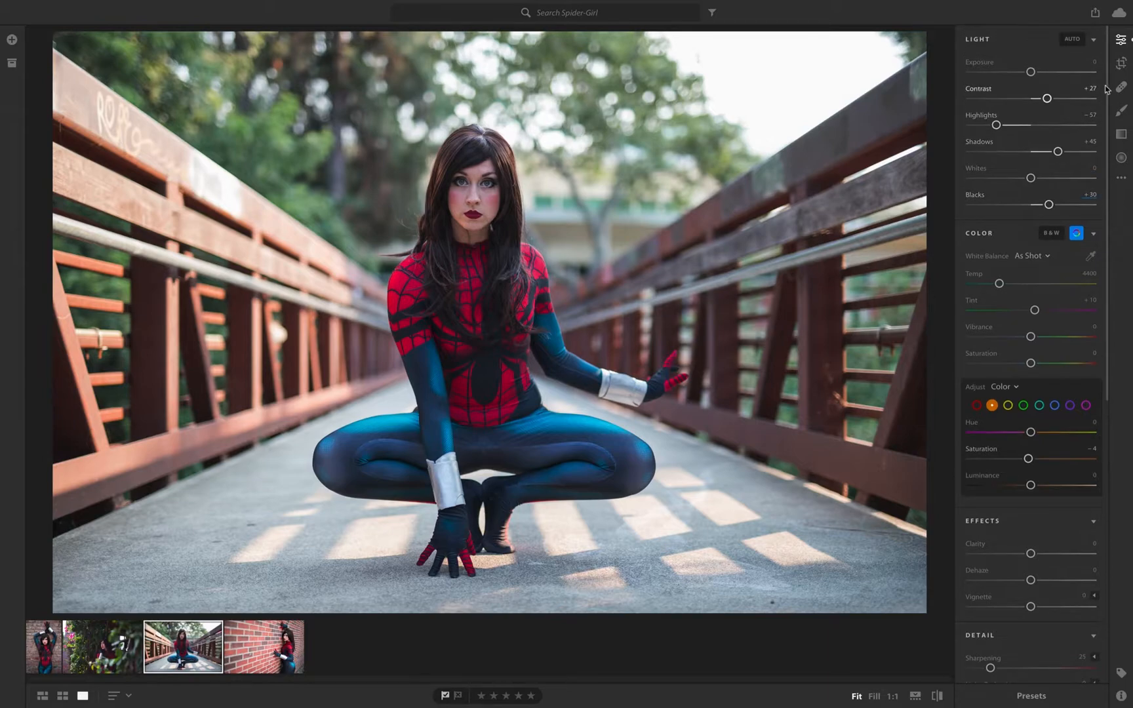
left_click(1094, 41)
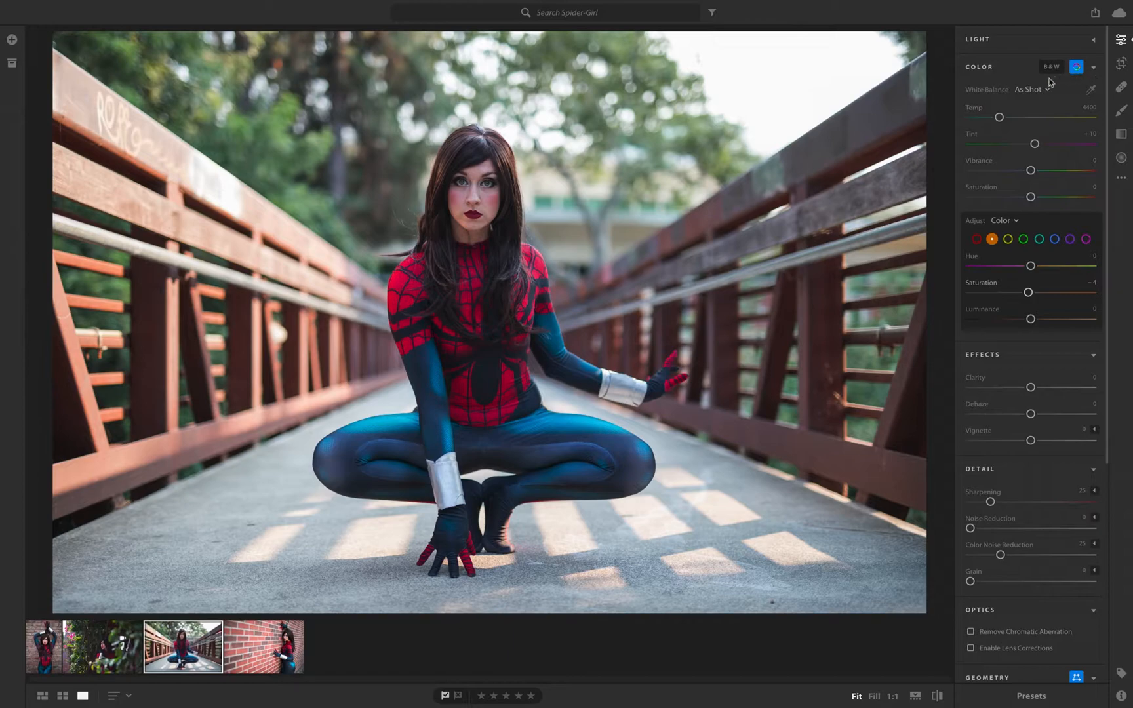
left_click_drag(999, 119, 1009, 121)
left_click_drag(1031, 172, 1025, 171)
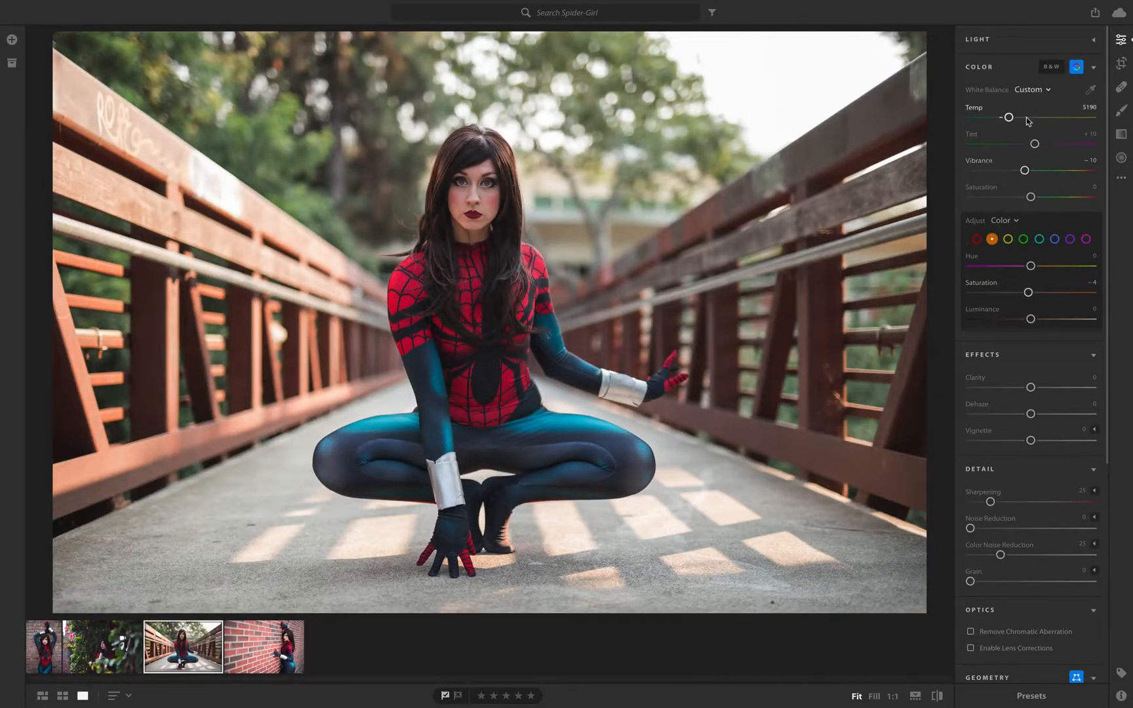
left_click_drag(1010, 118, 1010, 116)
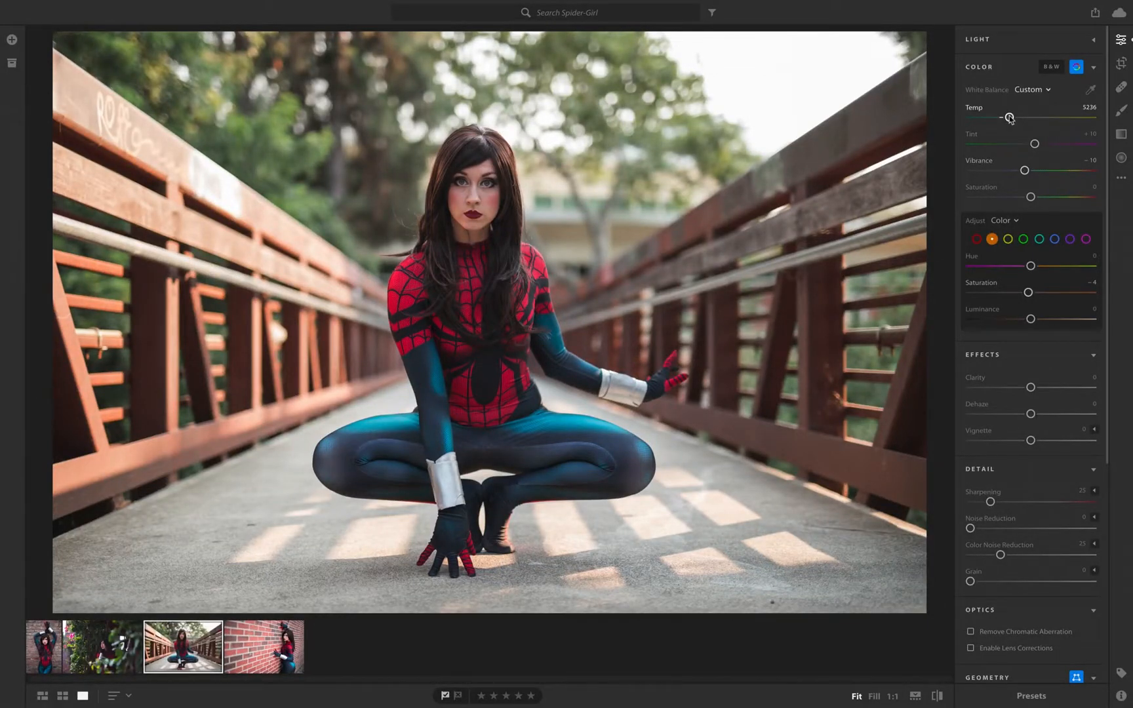
left_click(1098, 71)
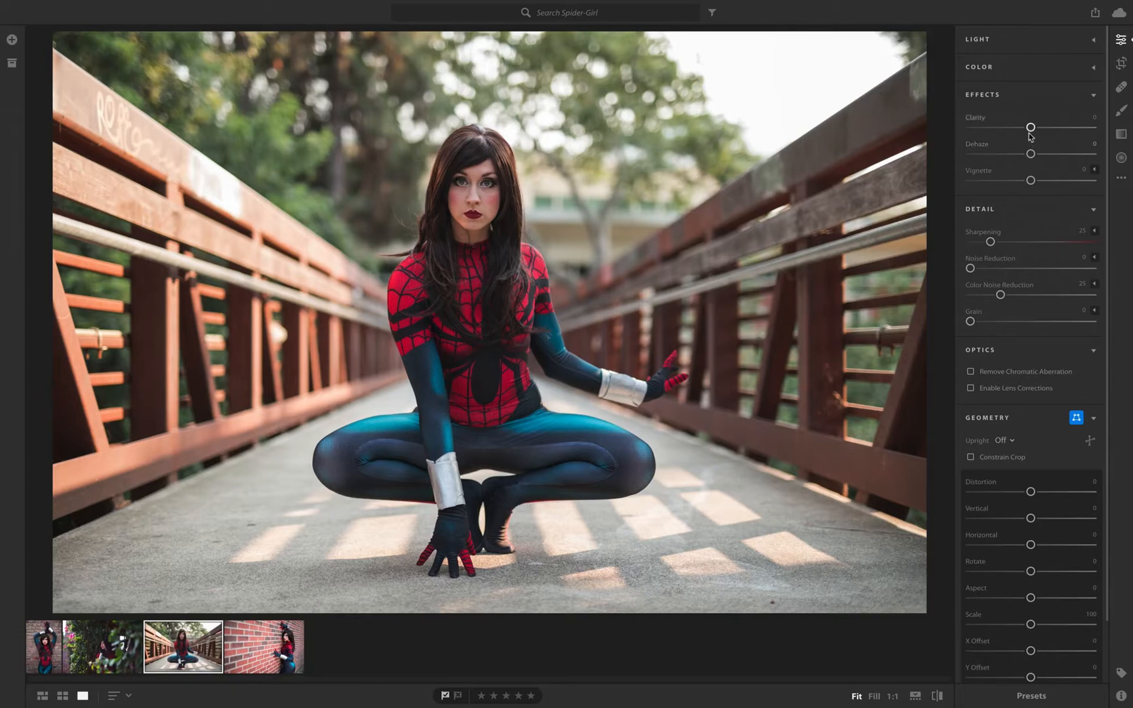
Step: Try raising the photo's Clarity to +58, and undo the change
left_click_drag(1031, 127, 1065, 131)
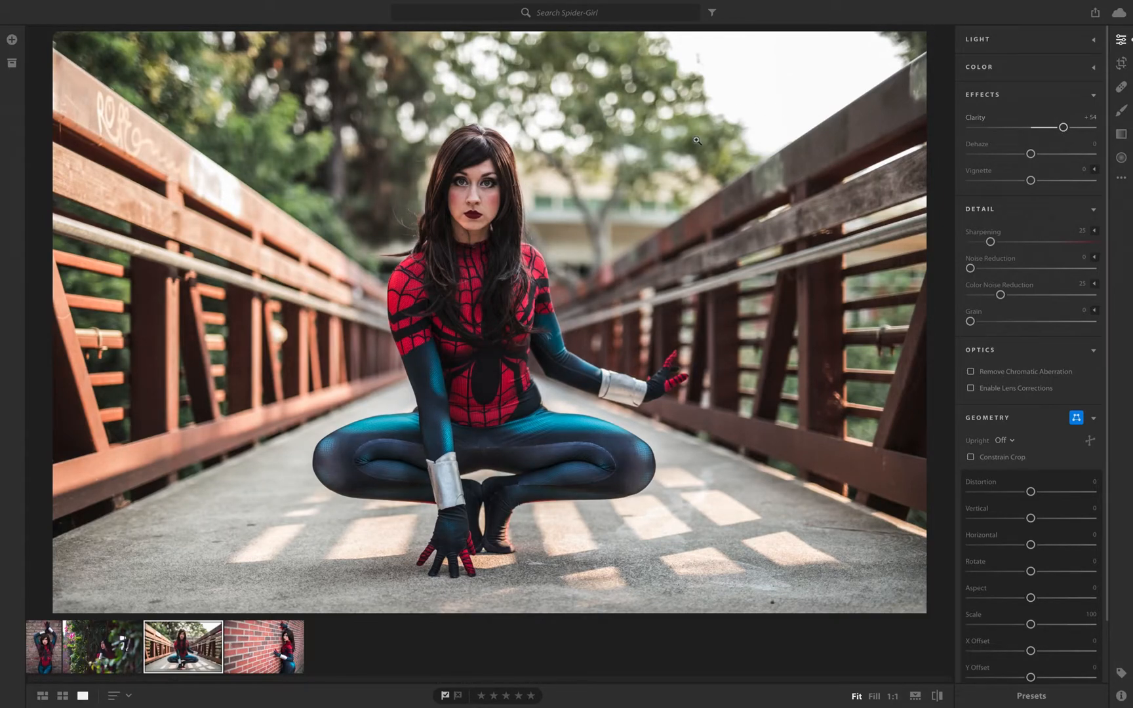
key("ctrl+z")
key("ctrl+z")
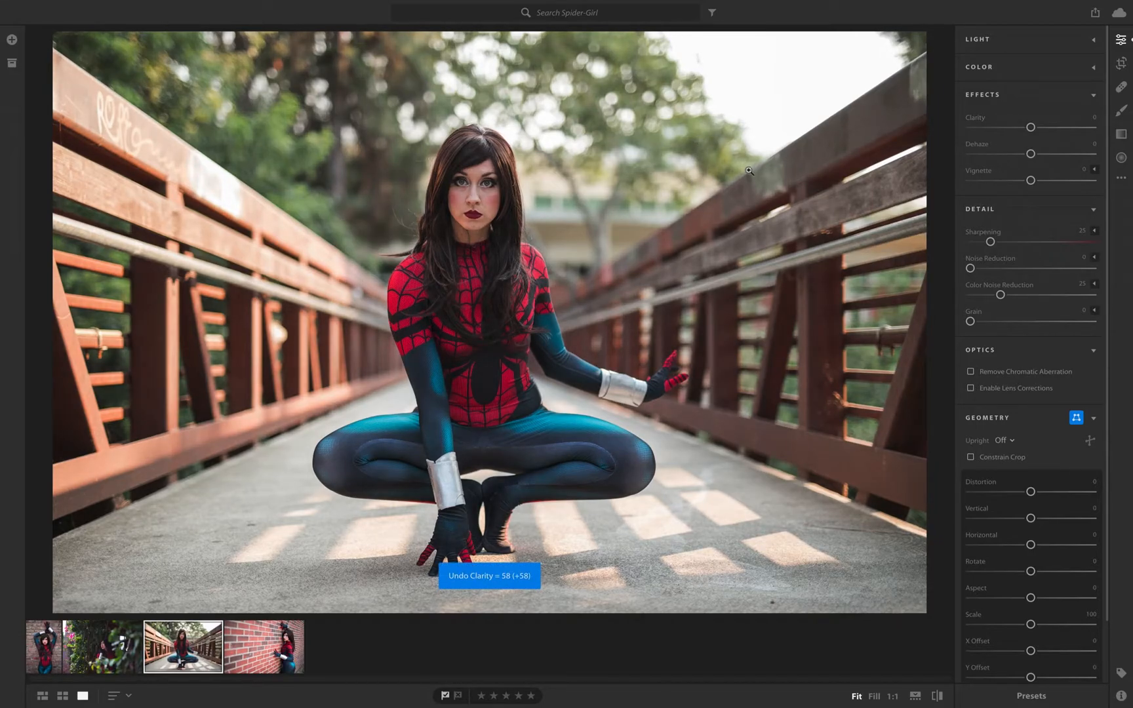
Step: Set Dehaze to +21, try a +36 Vignette and reset it to 0, and collapse the Effects settings
left_click_drag(1031, 154, 1046, 158)
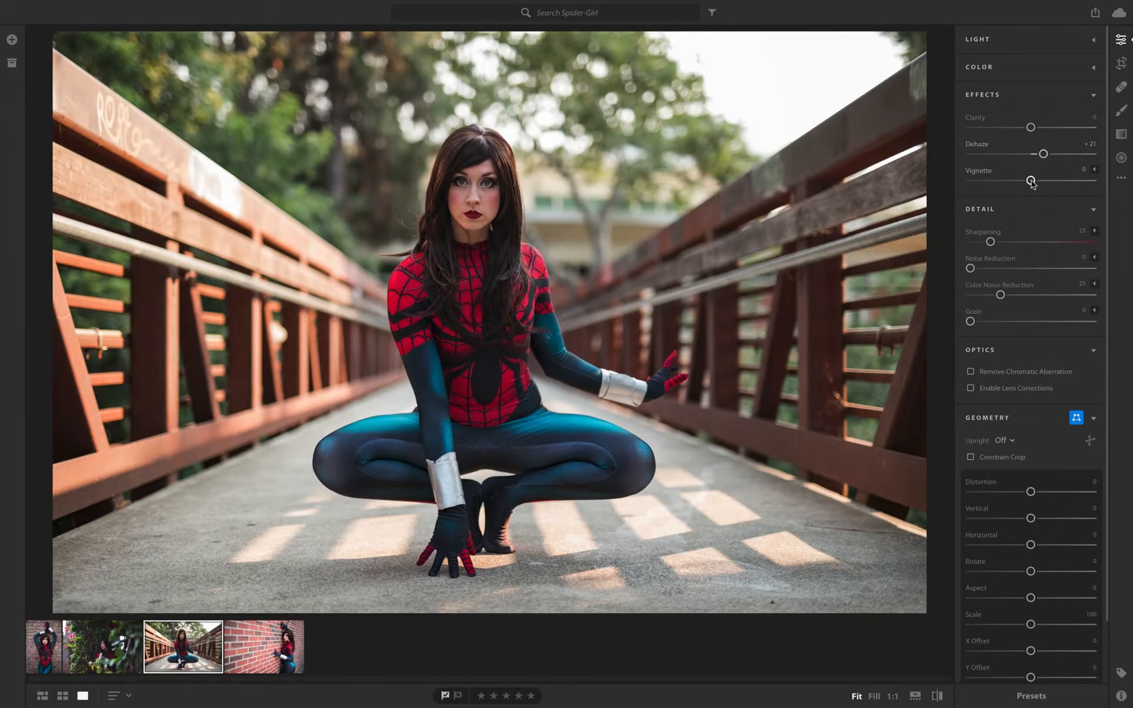
left_click_drag(1031, 180, 1053, 182)
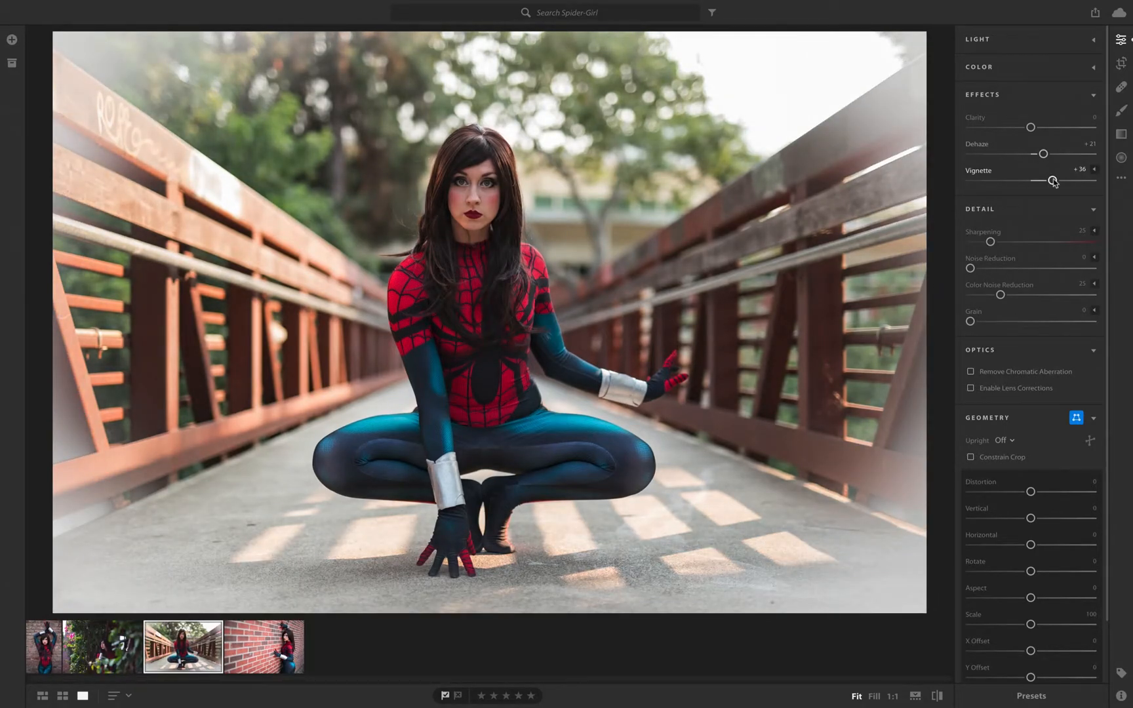
double_click(1053, 182)
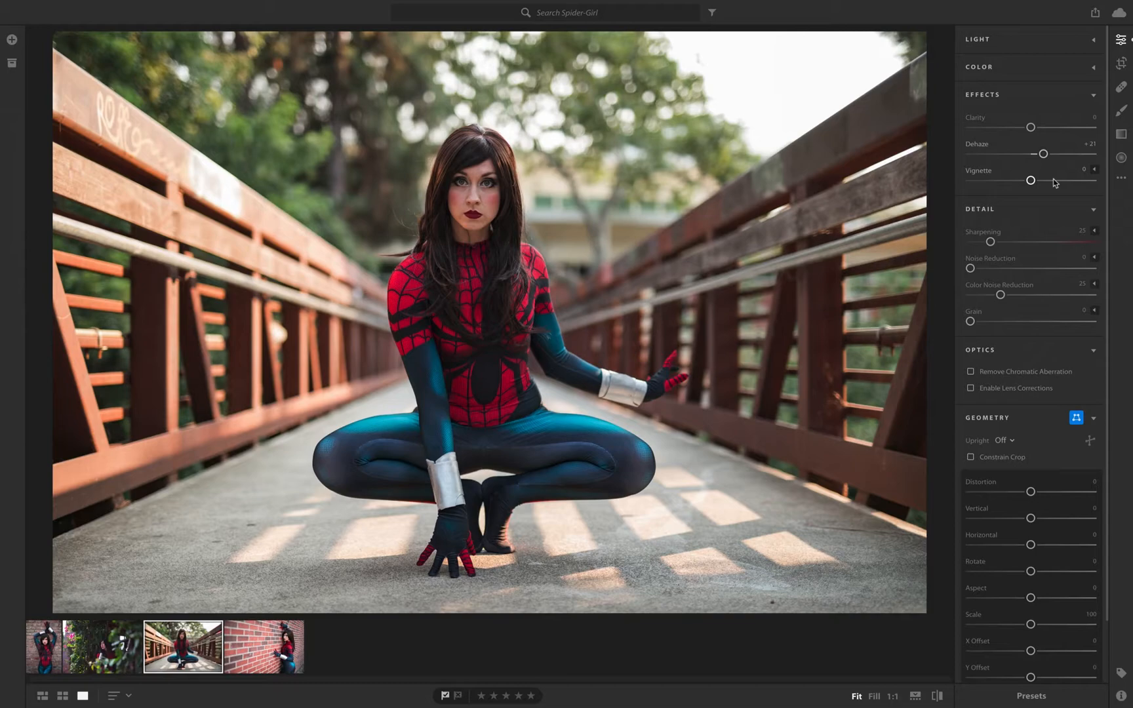
left_click(1073, 94)
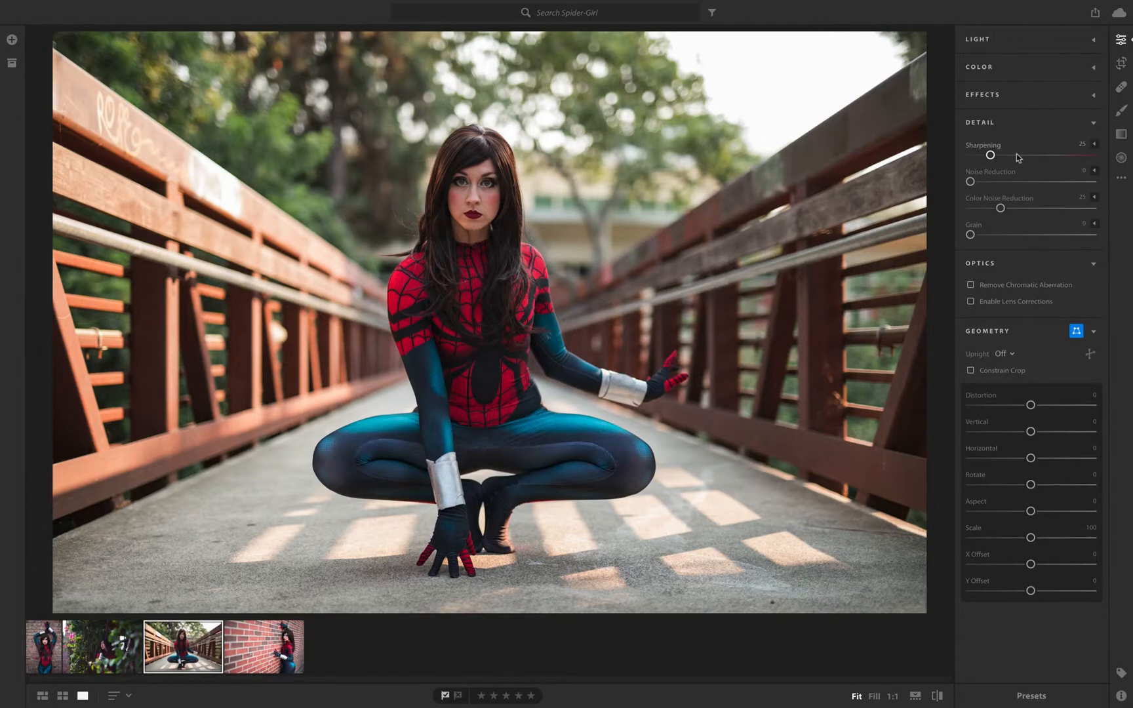
Step: Review the Sharpening, Noise Reduction and Grain settings, and collapse the Detail settings
left_click(1024, 157)
left_click(1007, 182)
left_click(1020, 235)
double_click(1028, 235)
left_click(1093, 124)
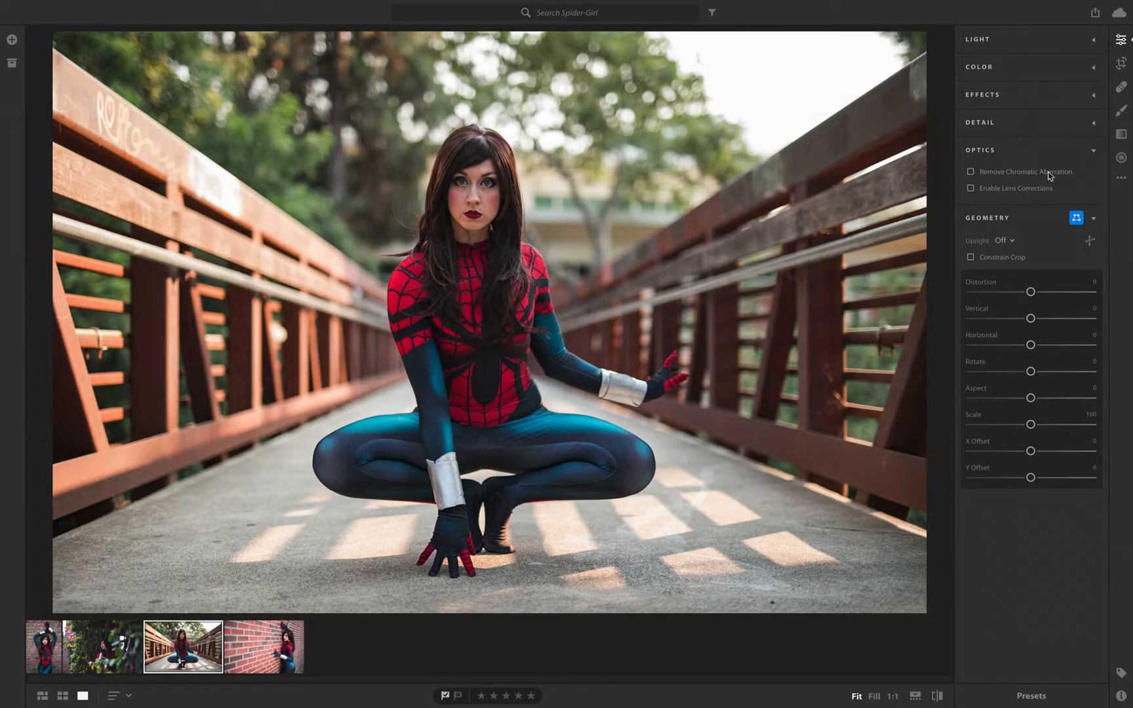
Step: Try lens corrections with Distortion Correction at 192 and Lens Vignetting at 39, disable them again, and collapse the Optics settings
left_click(1015, 189)
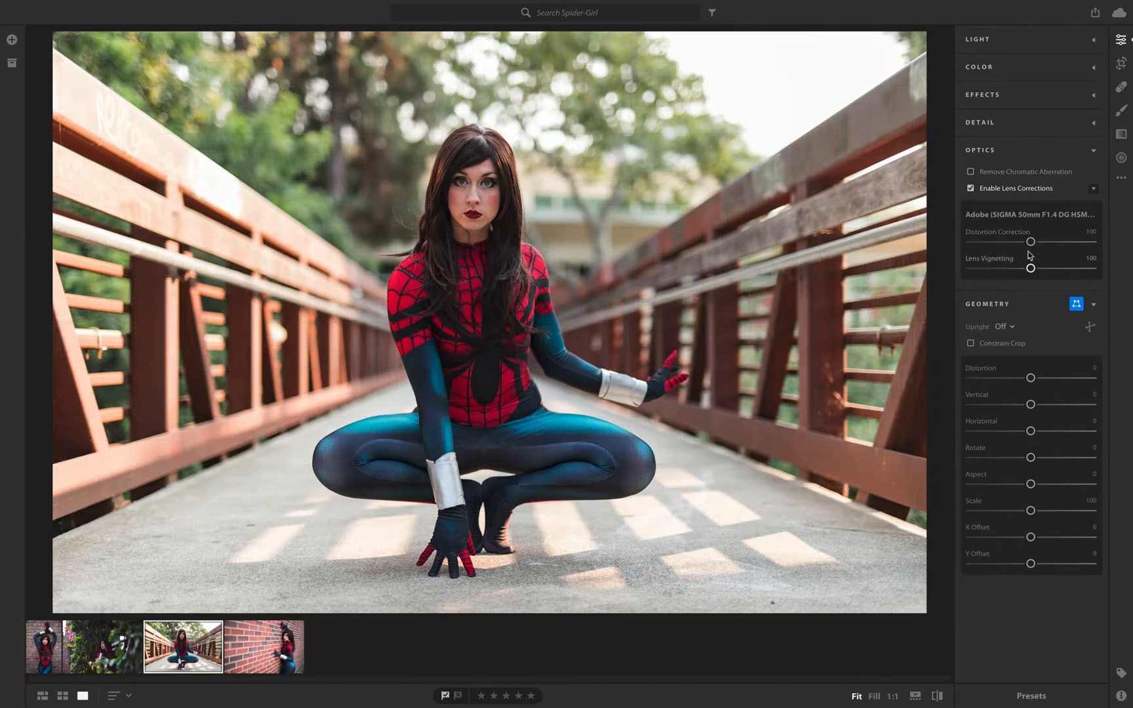
left_click_drag(1031, 243, 1096, 242)
key("ctrl+z")
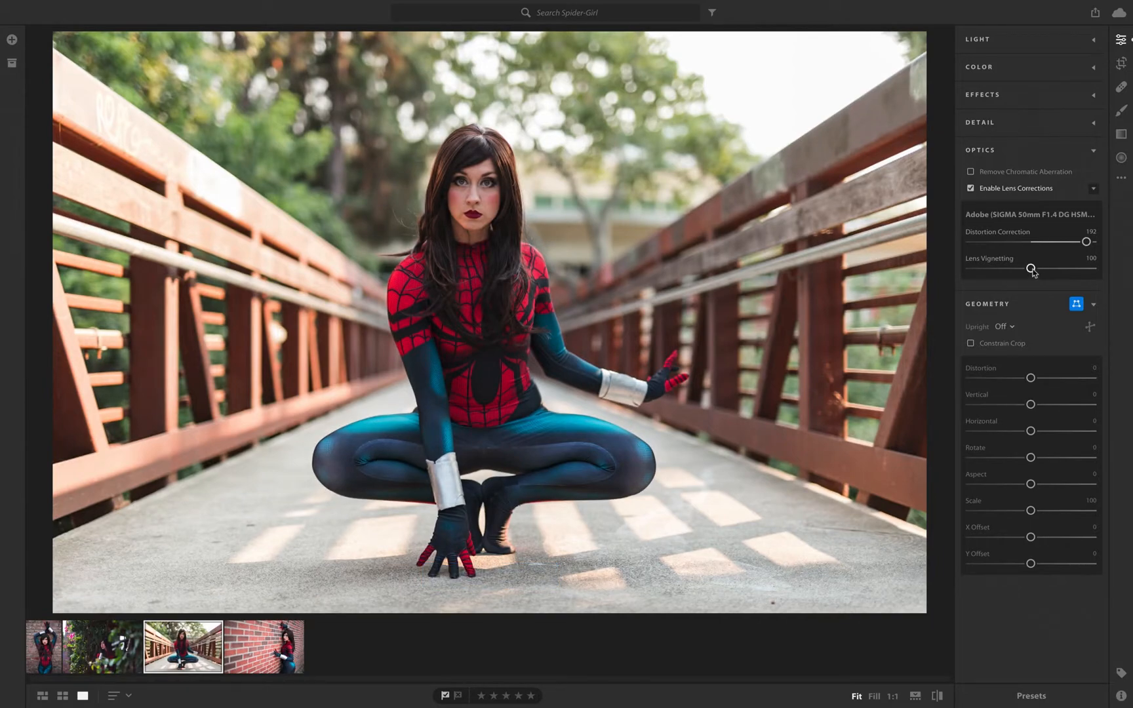
left_click_drag(1032, 269, 995, 270)
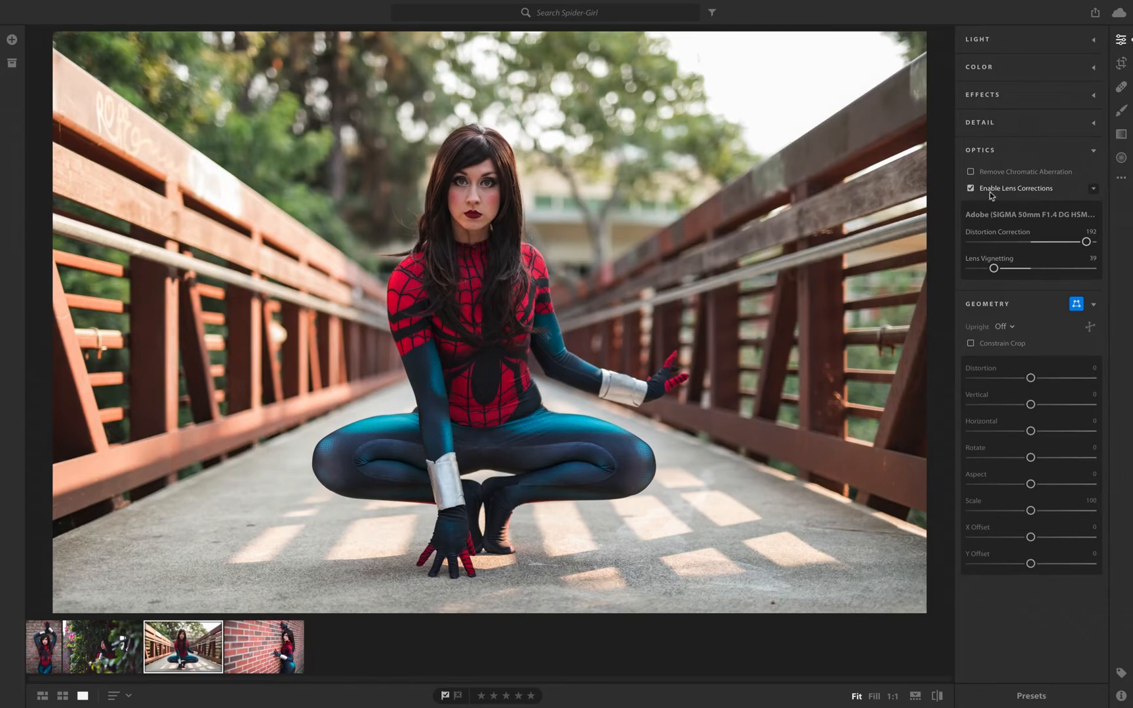
left_click(971, 189)
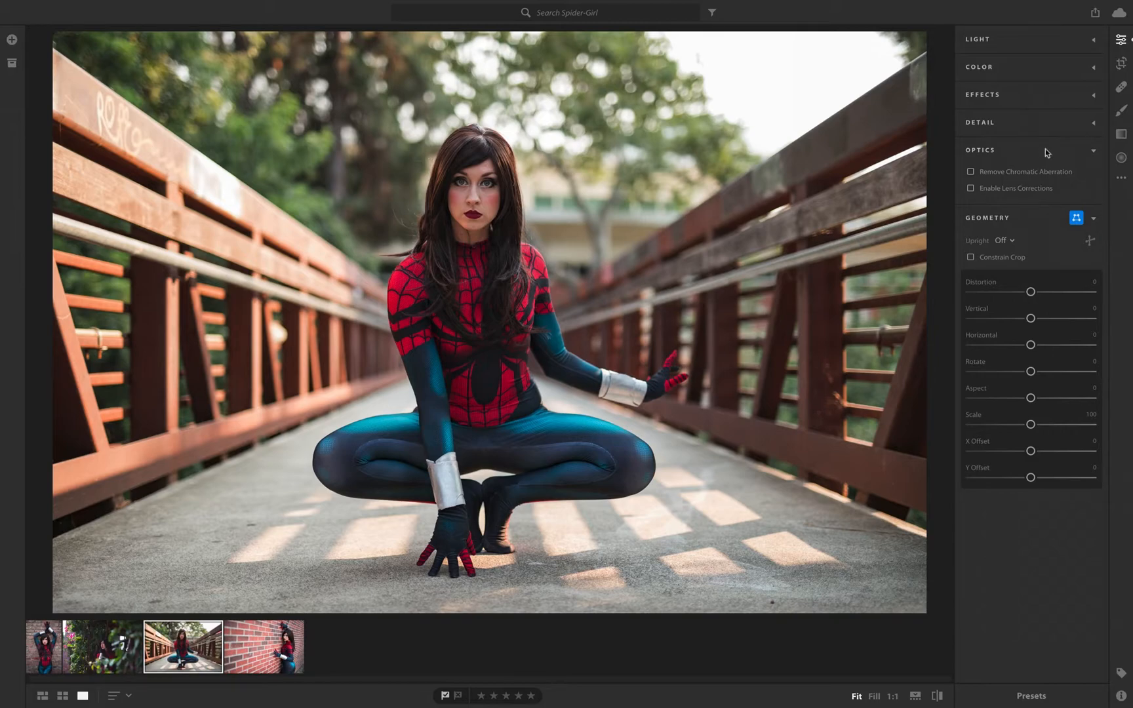
left_click(1092, 150)
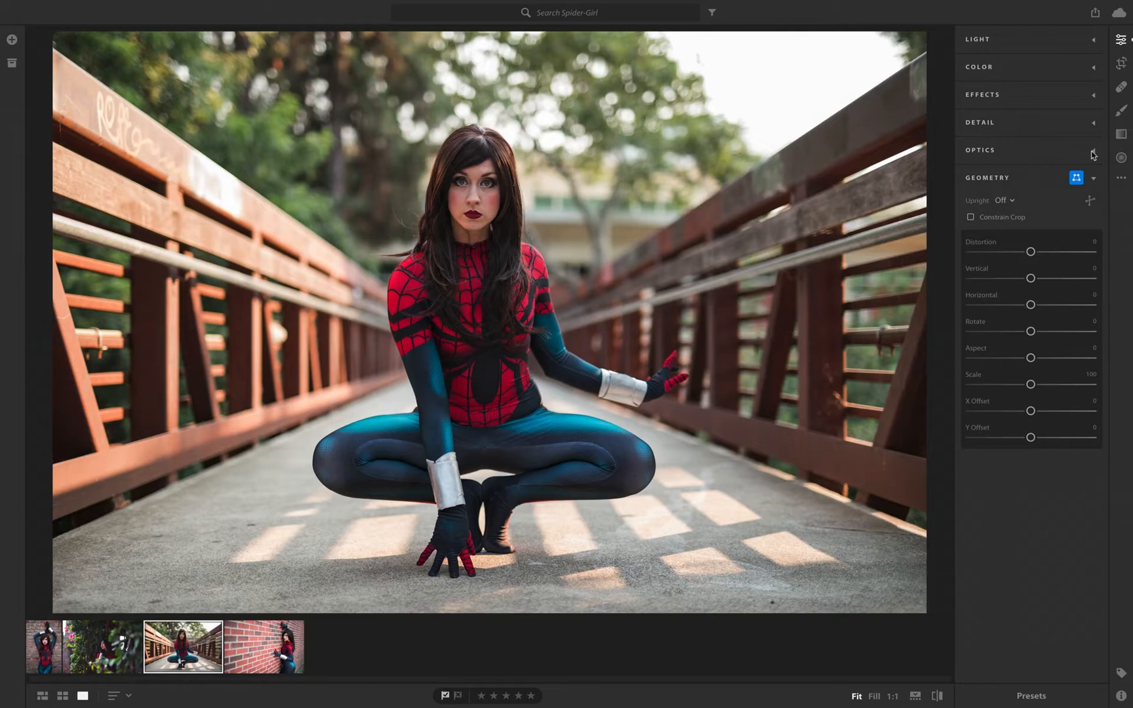
Step: Set Upright to Guided in the Geometry settings, and try Distortion at -36 before undoing it
left_click(1076, 179)
left_click(1076, 179)
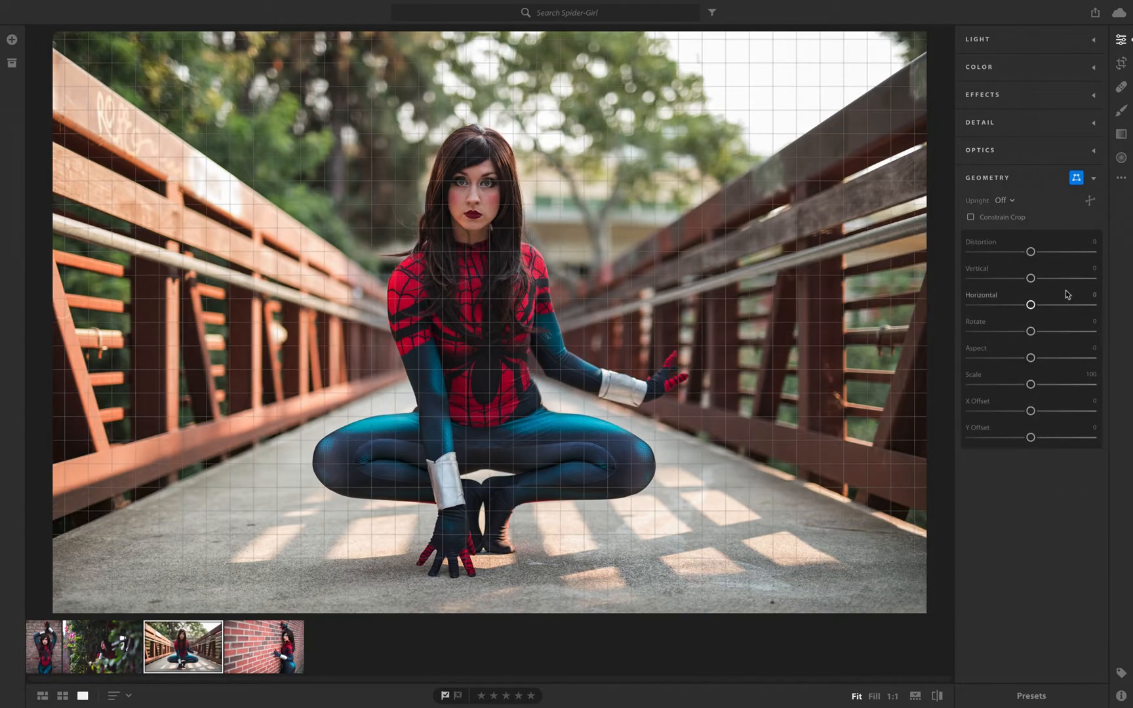
left_click(1090, 202)
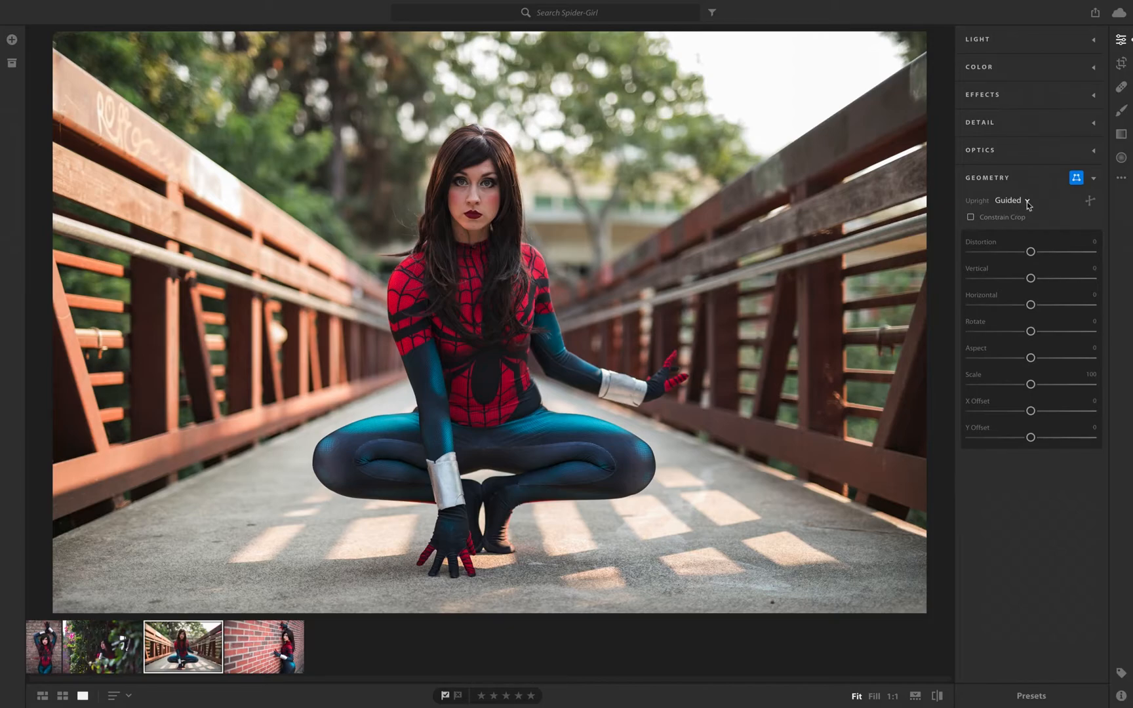
left_click_drag(1031, 252, 1010, 254)
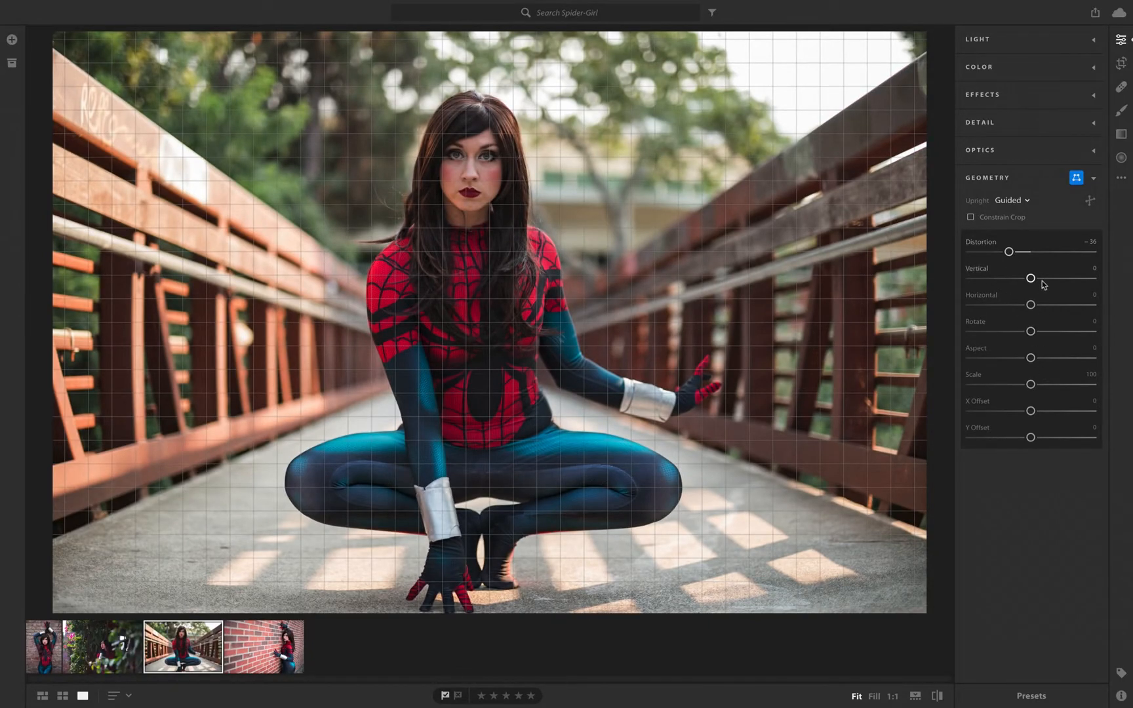
key("ctrl+z")
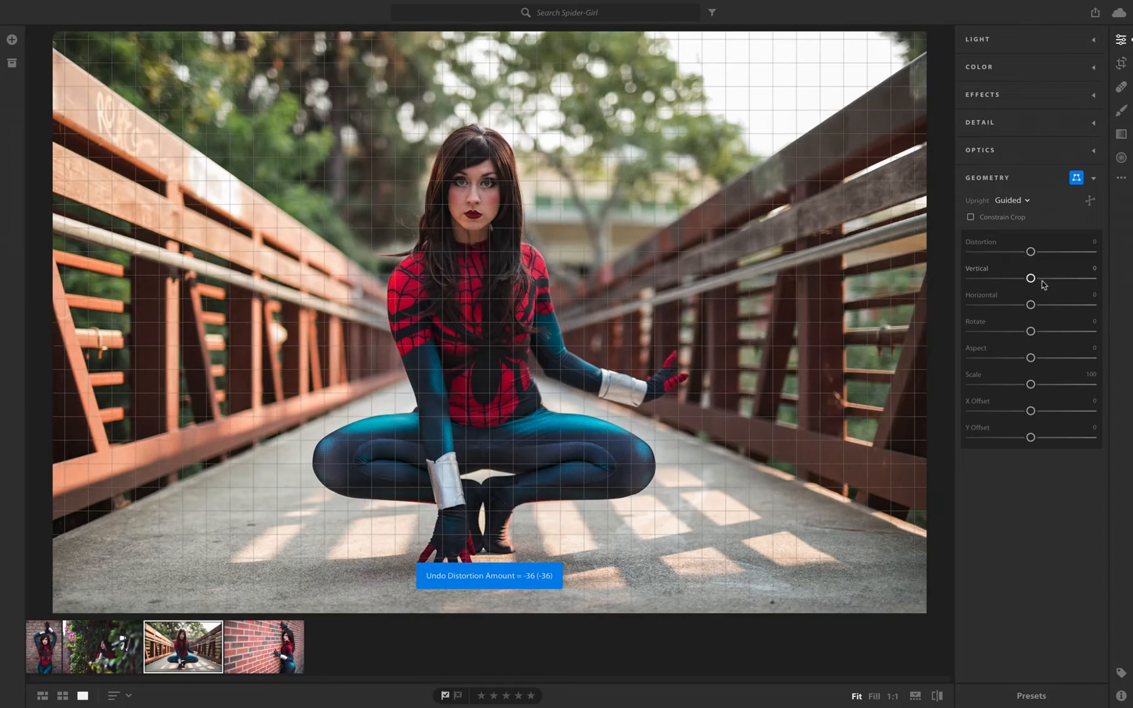
Step: Try Distortion at +7 with Constrain Crop on and off, undo these changes, and collapse the Geometry settings
left_click_drag(1029, 256, 1034, 259)
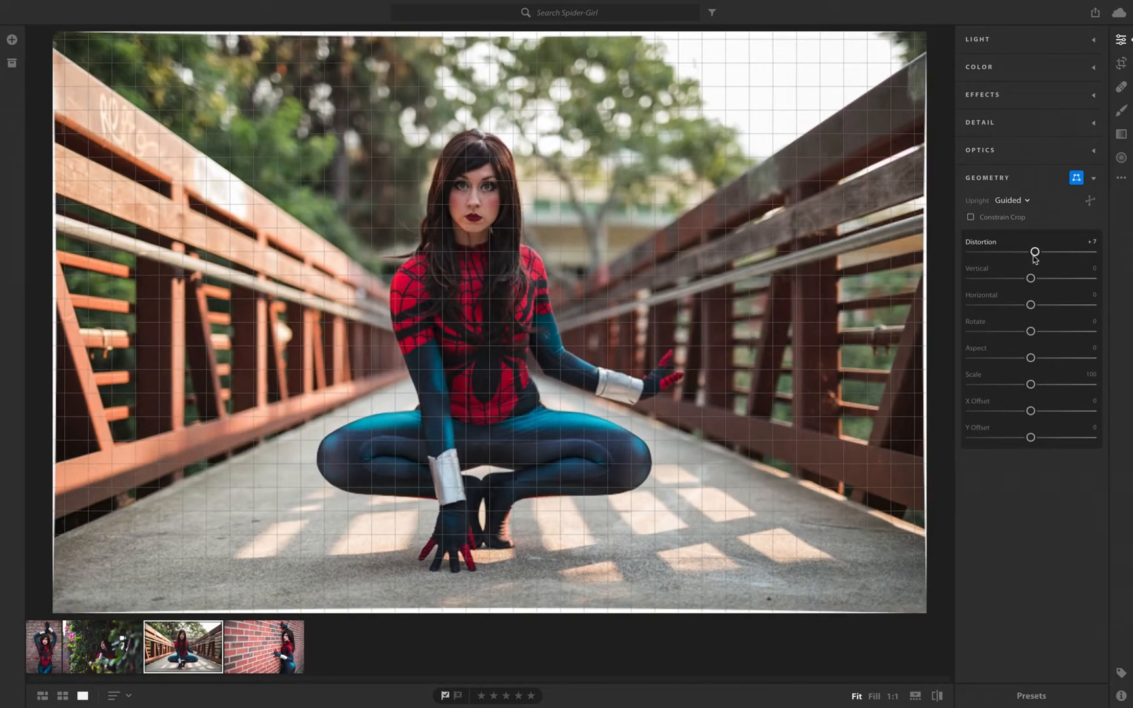
left_click(1010, 200)
left_click(972, 217)
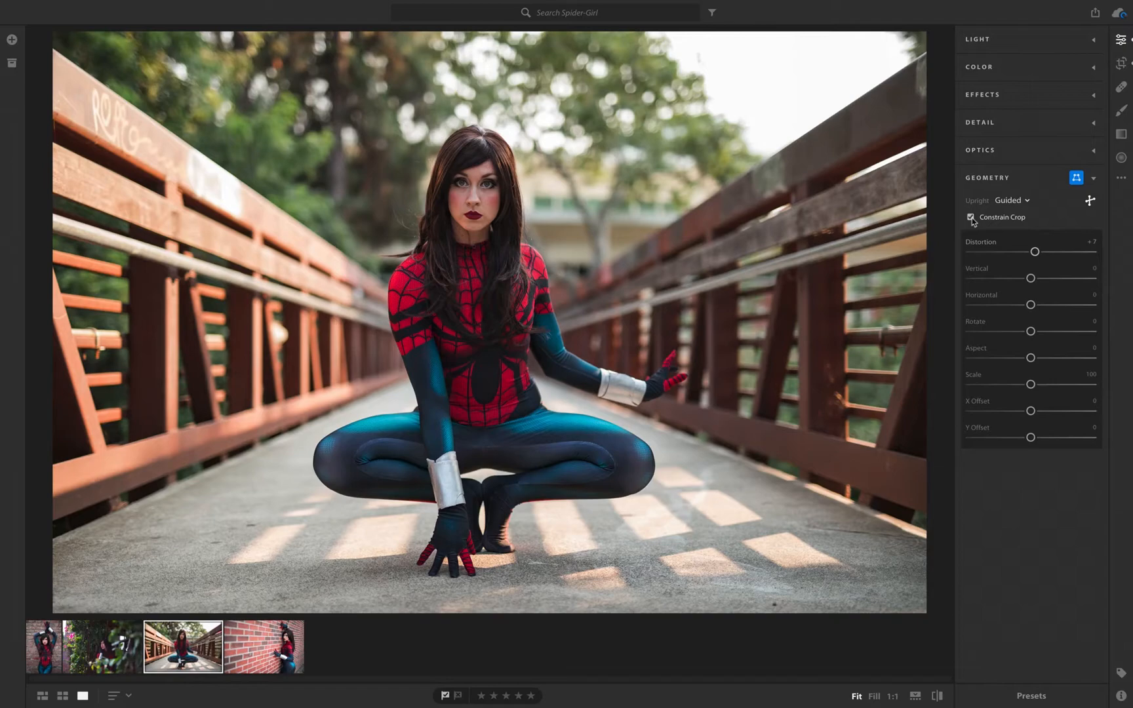
left_click(971, 217)
key("ctrl+z")
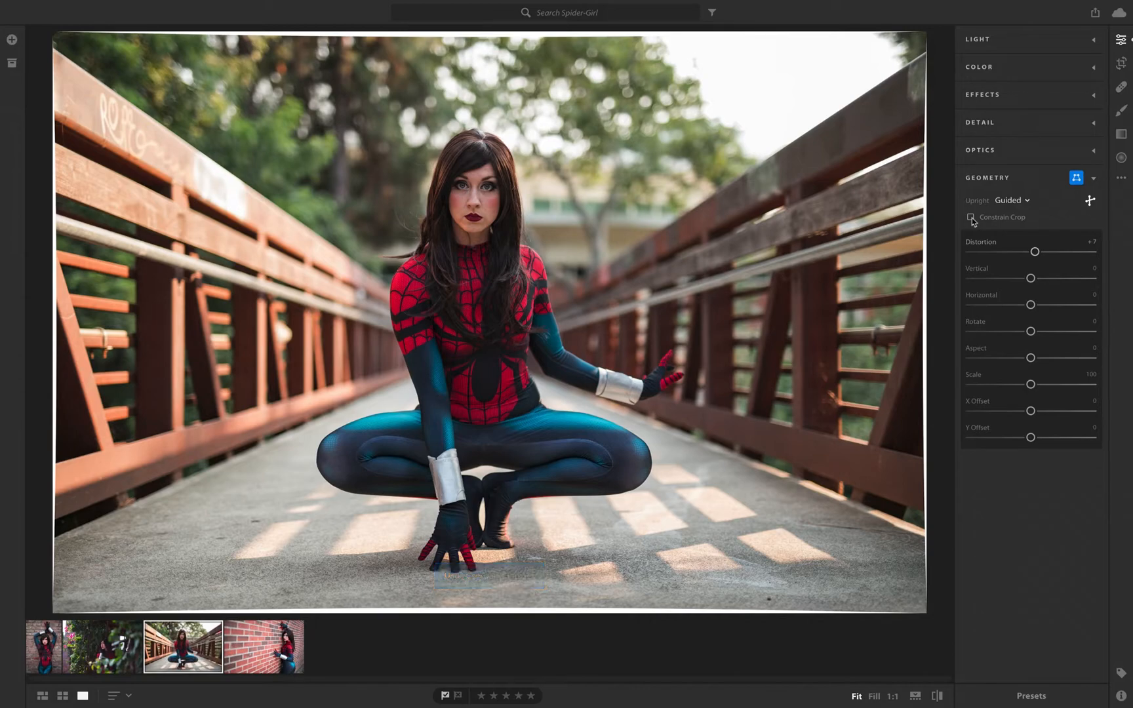
key("ctrl+z")
key("ctrl+z")
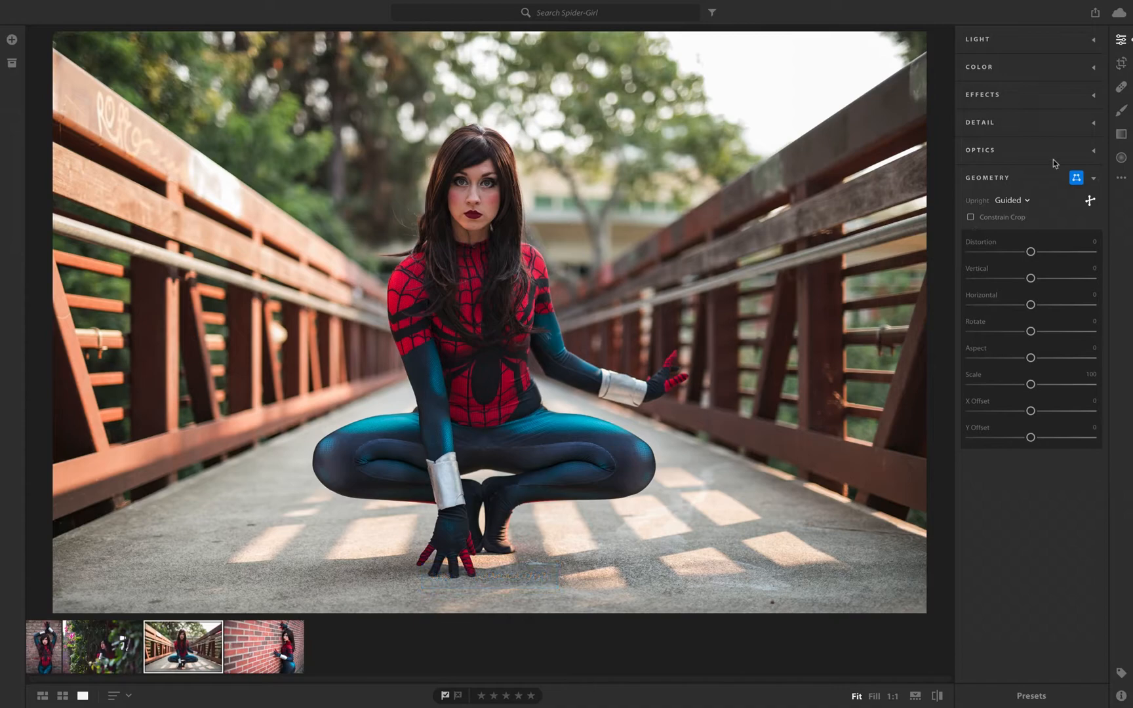
left_click(1095, 179)
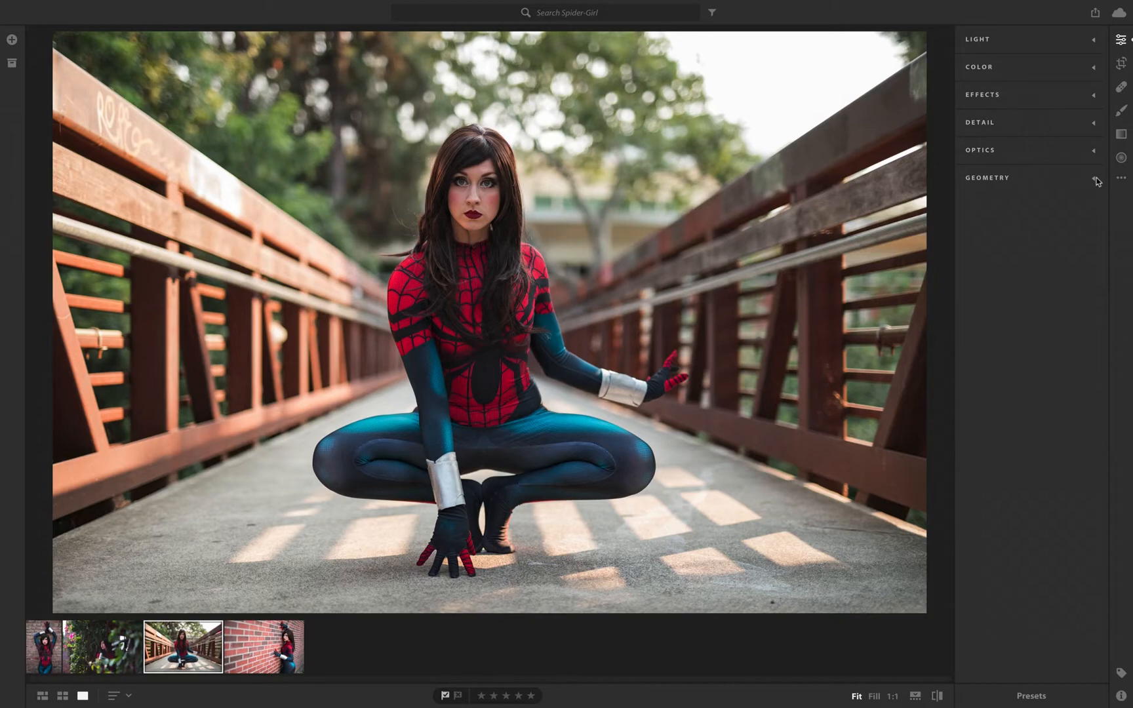
Step: Crop the photo tighter around the crouching figure at the original aspect ratio, reposition the image within the frame, and apply the crop
left_click(1120, 63)
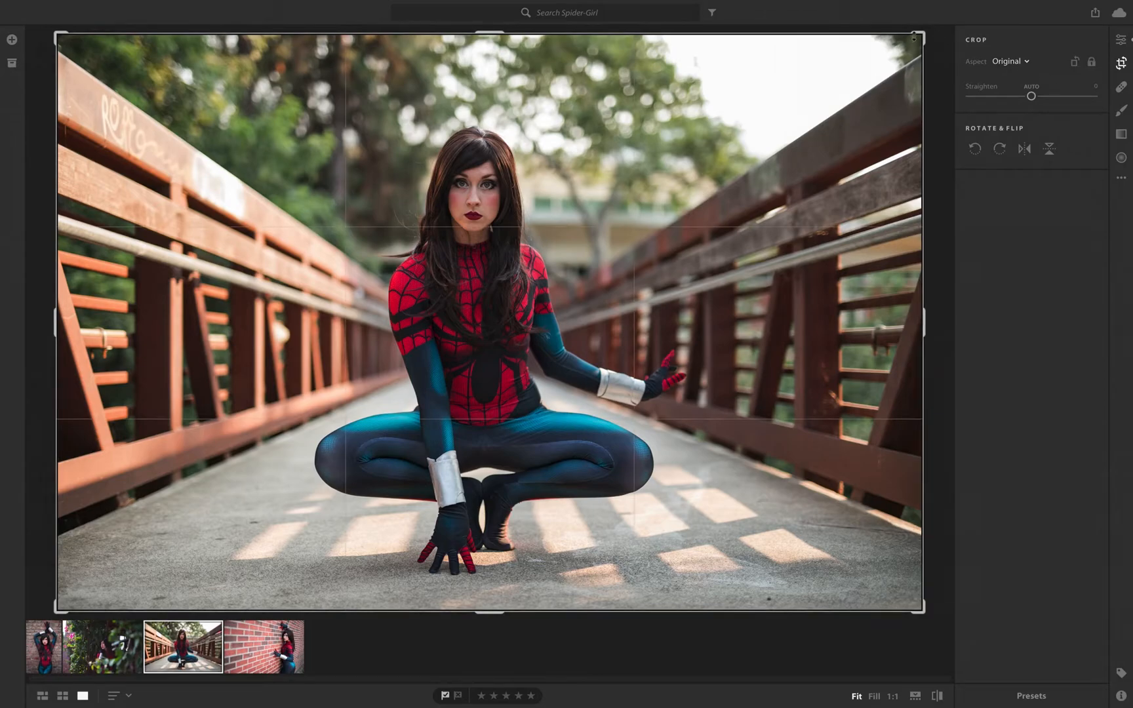
left_click_drag(914, 37, 868, 59)
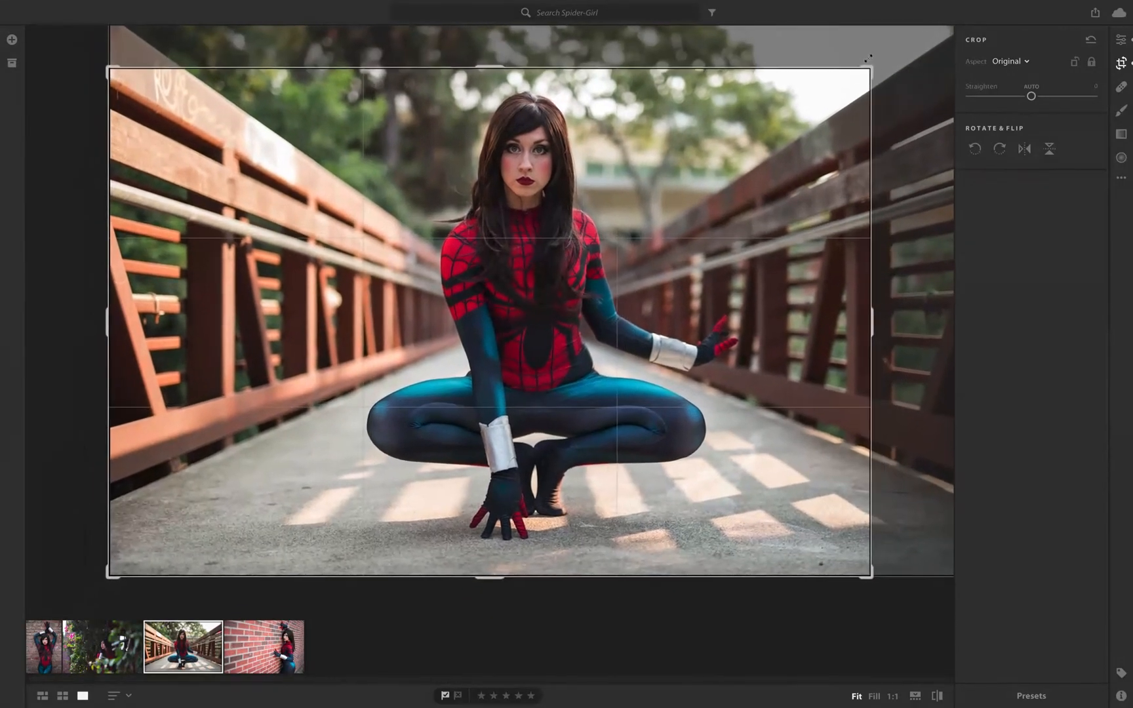
left_click_drag(613, 185, 621, 210)
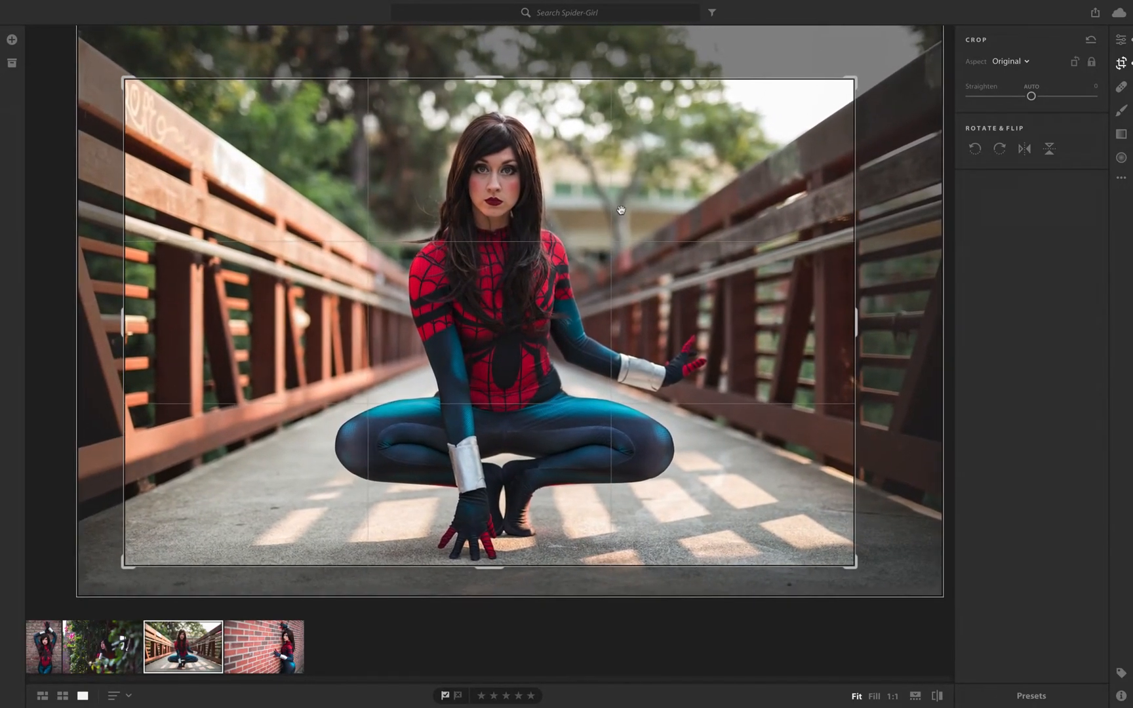
key("Return")
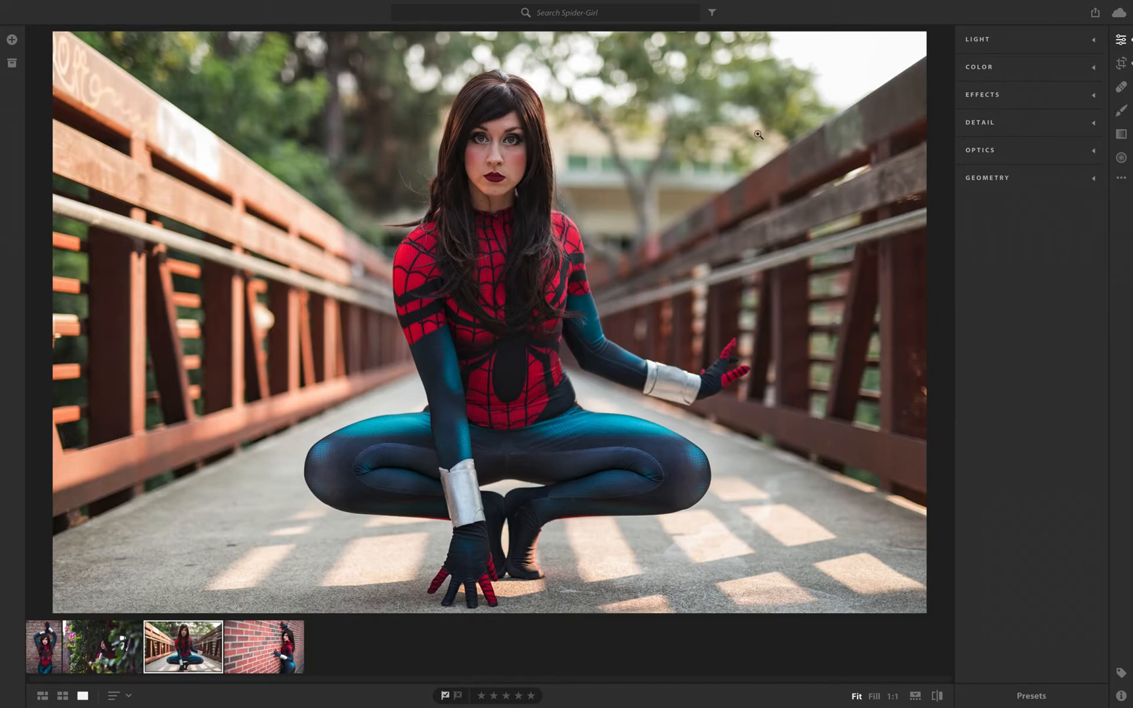
Step: View the options of the Healing Brush, Brush and Linear Gradient tools in turn
left_click(1121, 88)
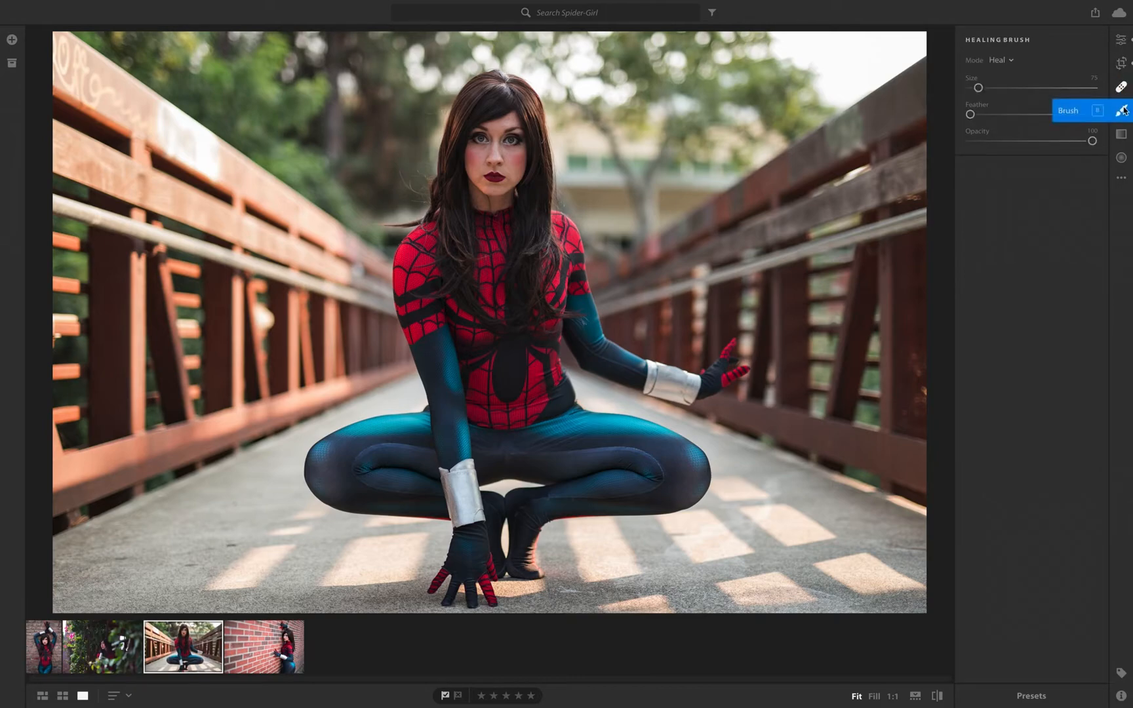
left_click(1122, 111)
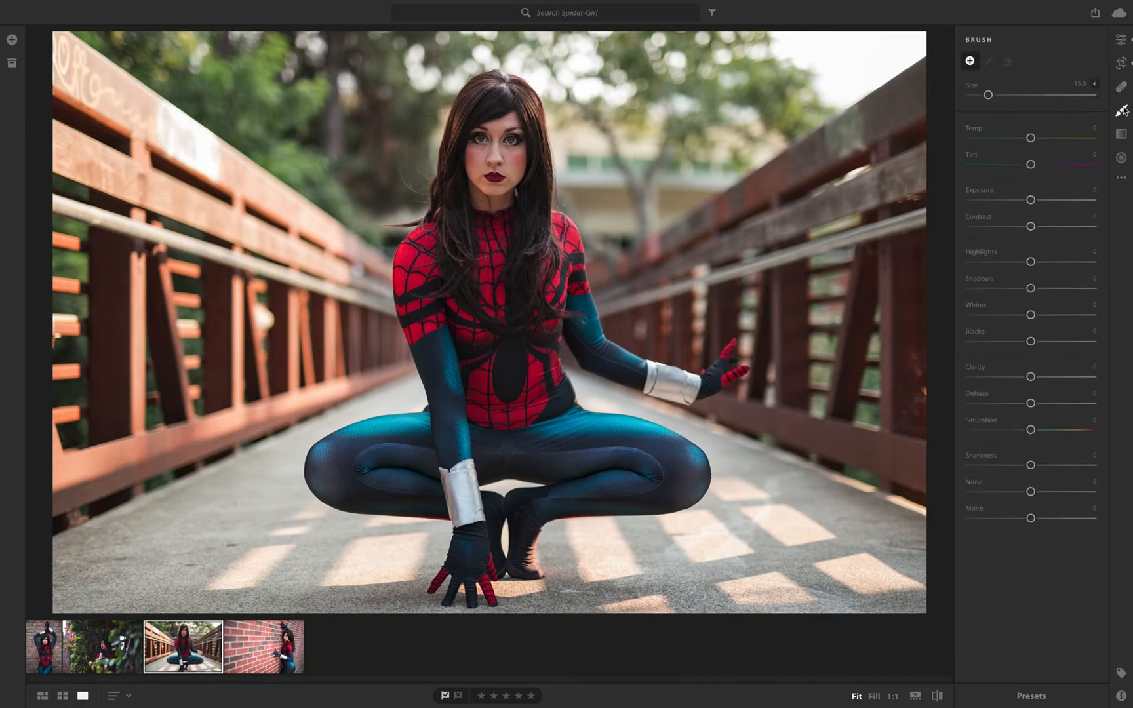
left_click(1121, 134)
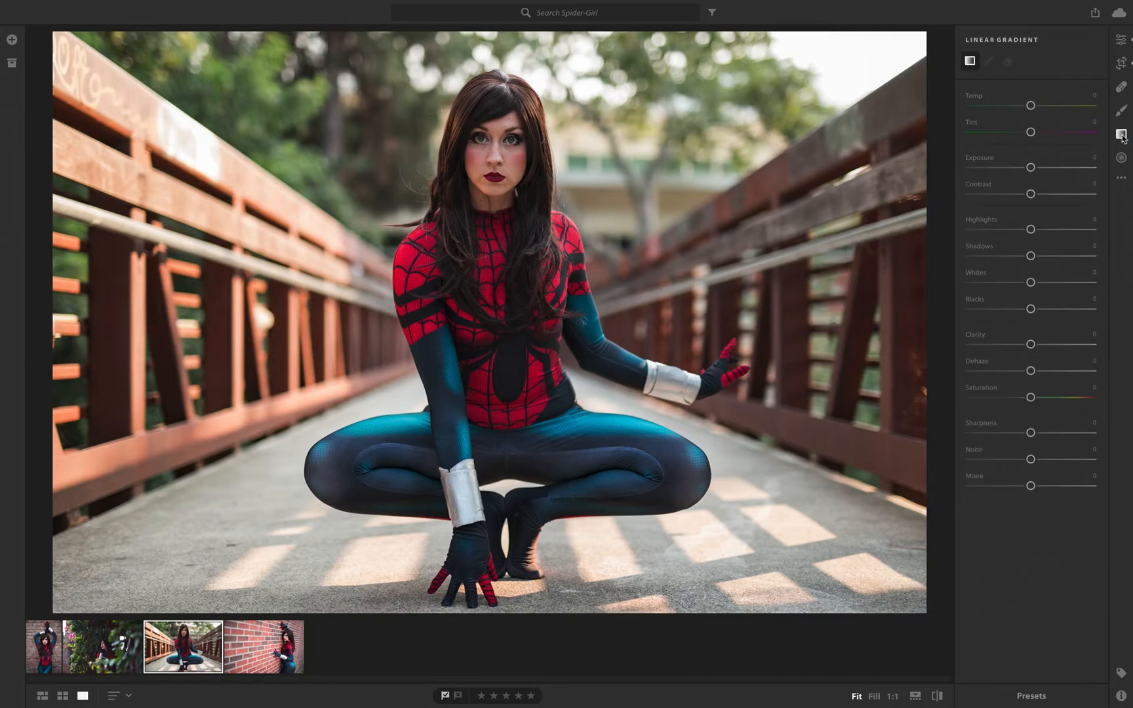
Step: Draw a radial gradient centred on the face, with Feather at 100 and Exposure at -1.62 to darken the surroundings
left_click(1122, 158)
left_click_drag(470, 156, 541, 227)
left_click_drag(468, 158, 492, 157)
left_click_drag(1031, 94, 1092, 95)
mouse_move(1027, 218)
left_mouse_down()
mouse_move(995, 217)
mouse_move(1006, 218)
left_mouse_up()
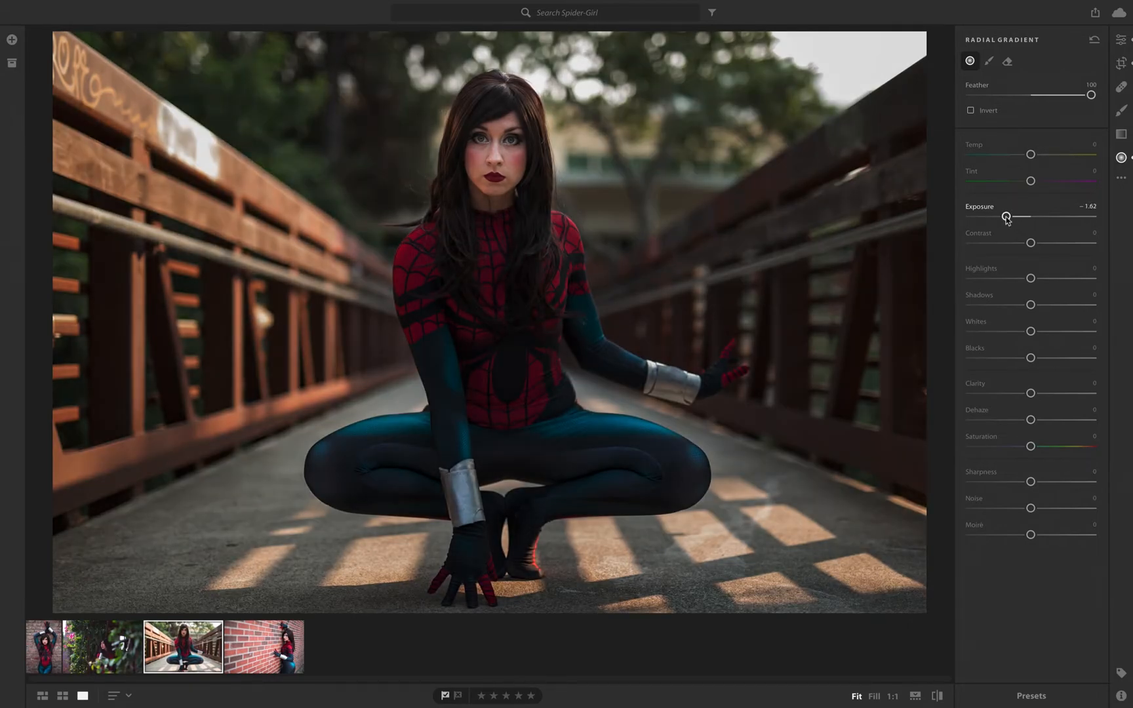
mouse_move(549, 92)
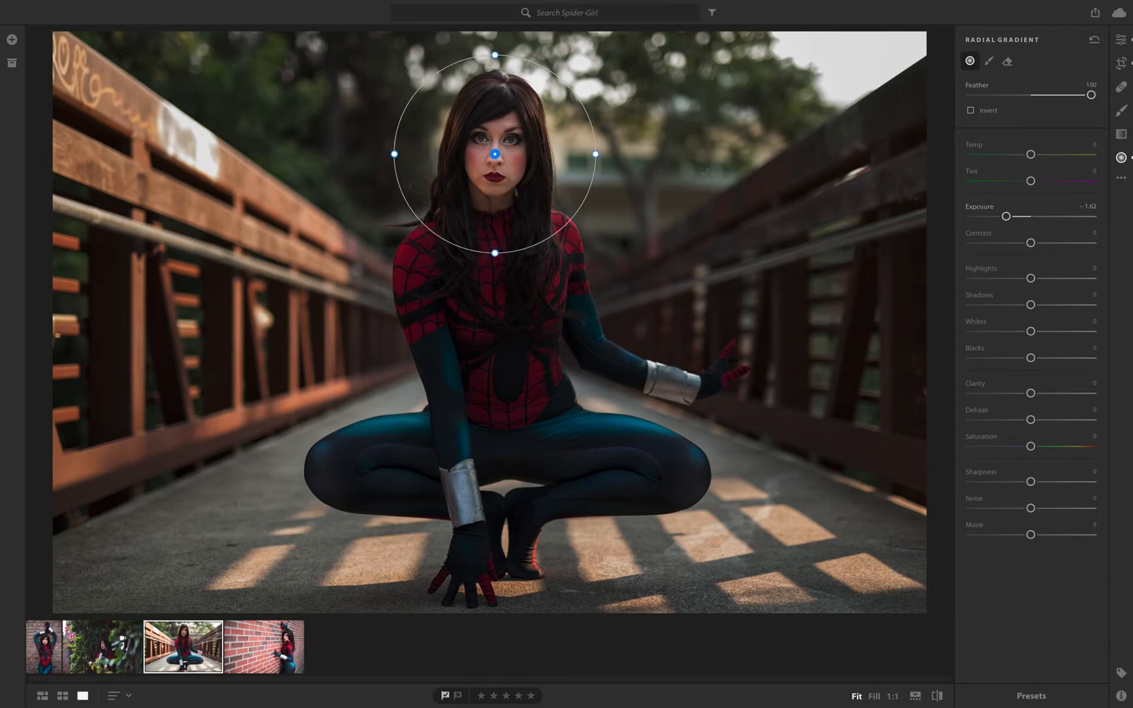
left_click(488, 158)
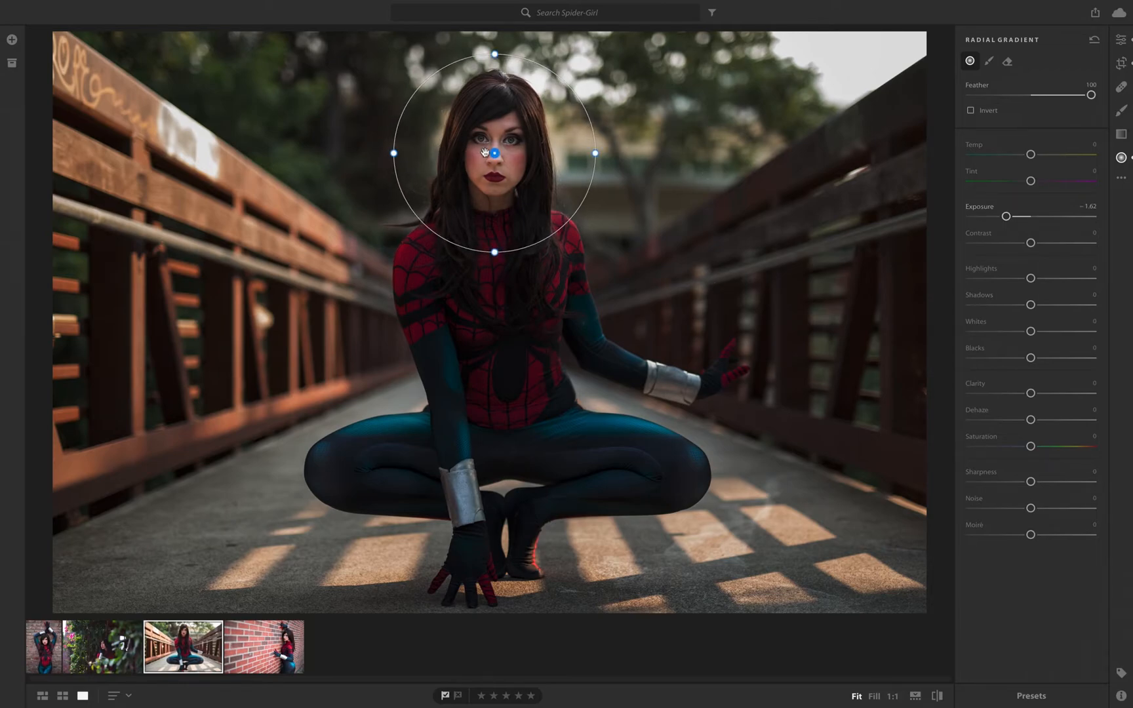
mouse_move(494, 154)
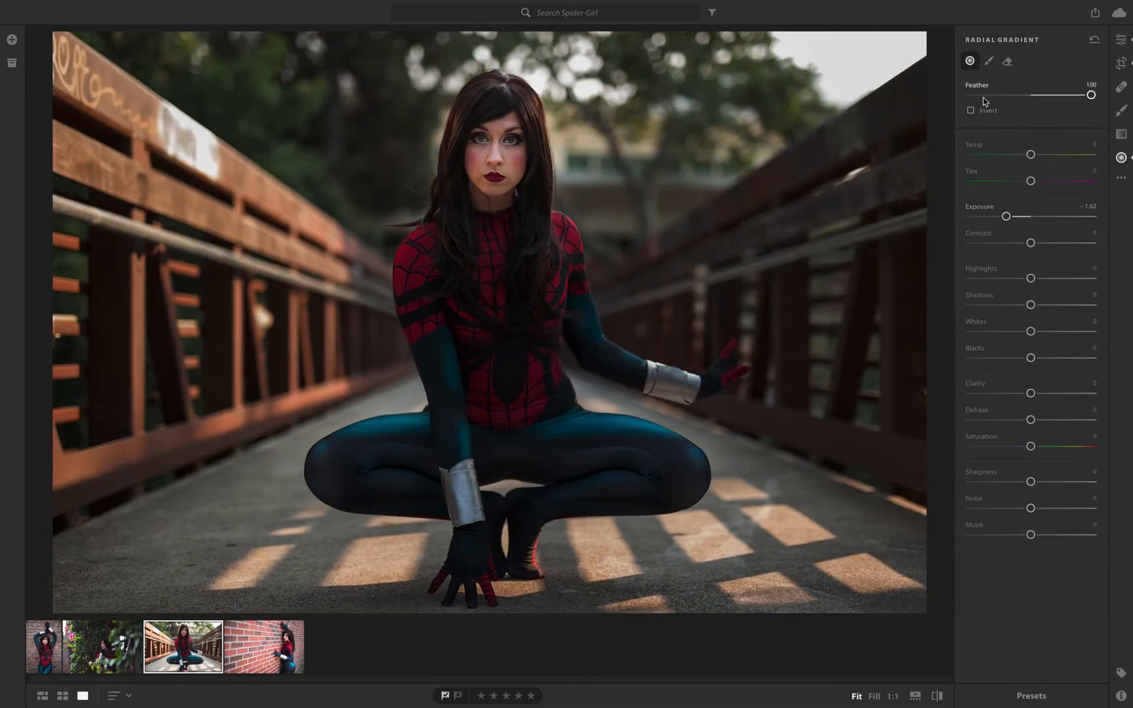
Step: Compare the radial gradient with Invert on and off, leave it off, and switch to the gradient's brush
left_click(973, 112)
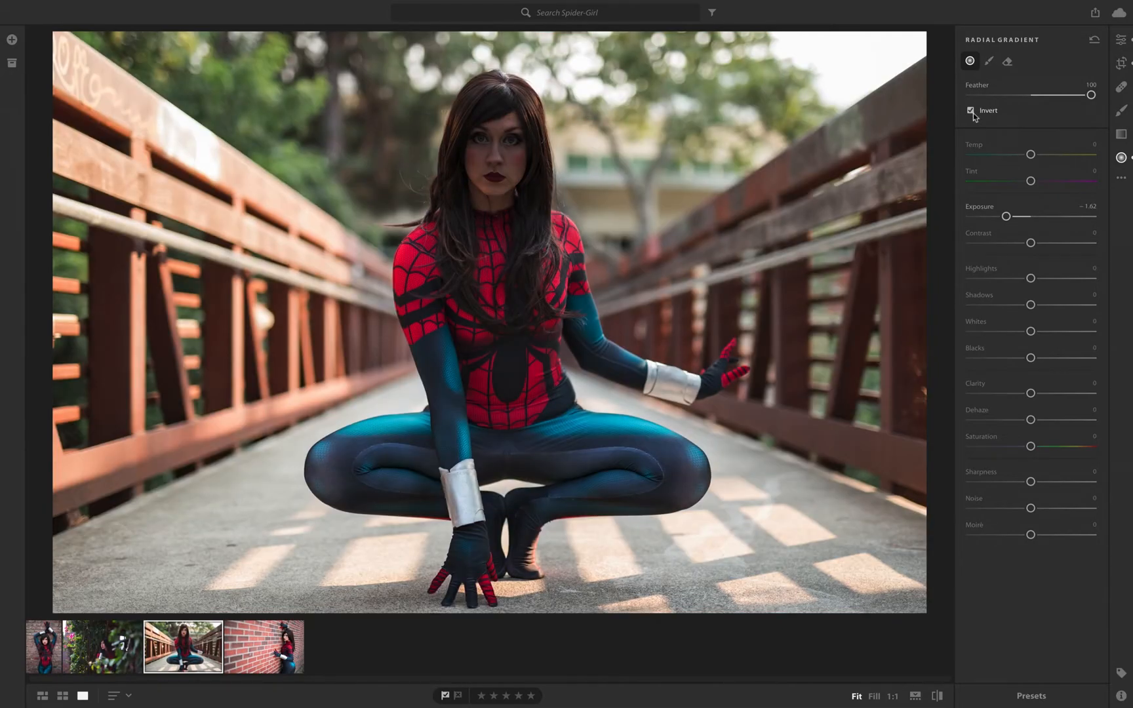
left_click(972, 111)
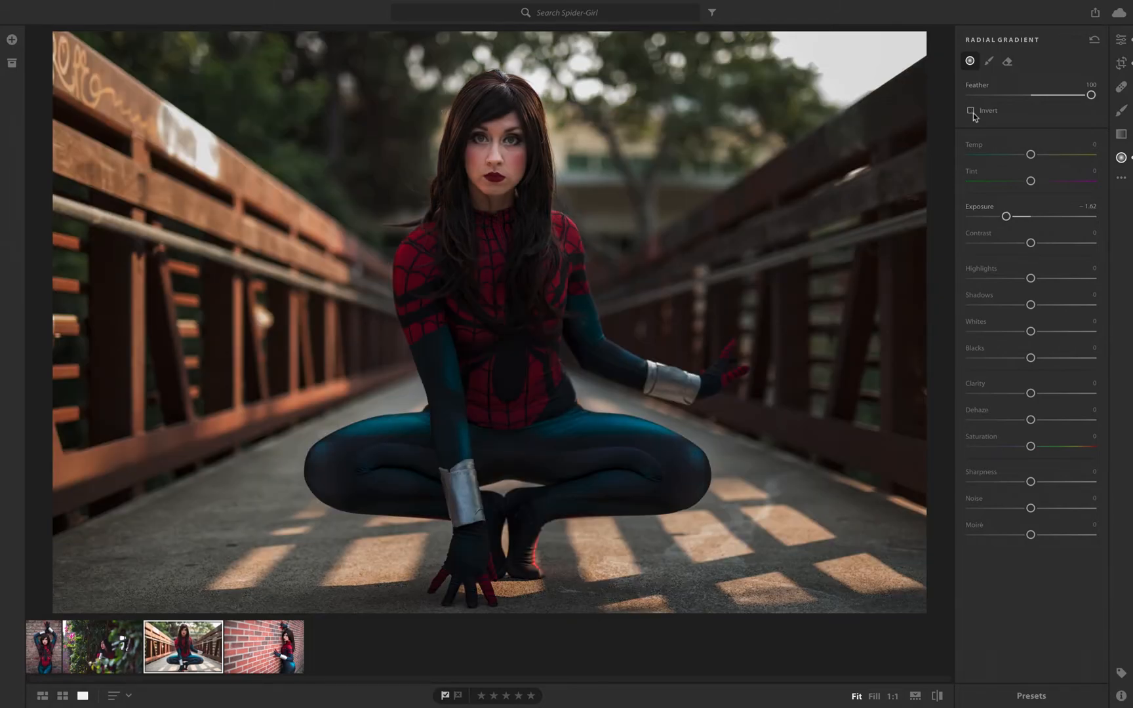
left_click(989, 65)
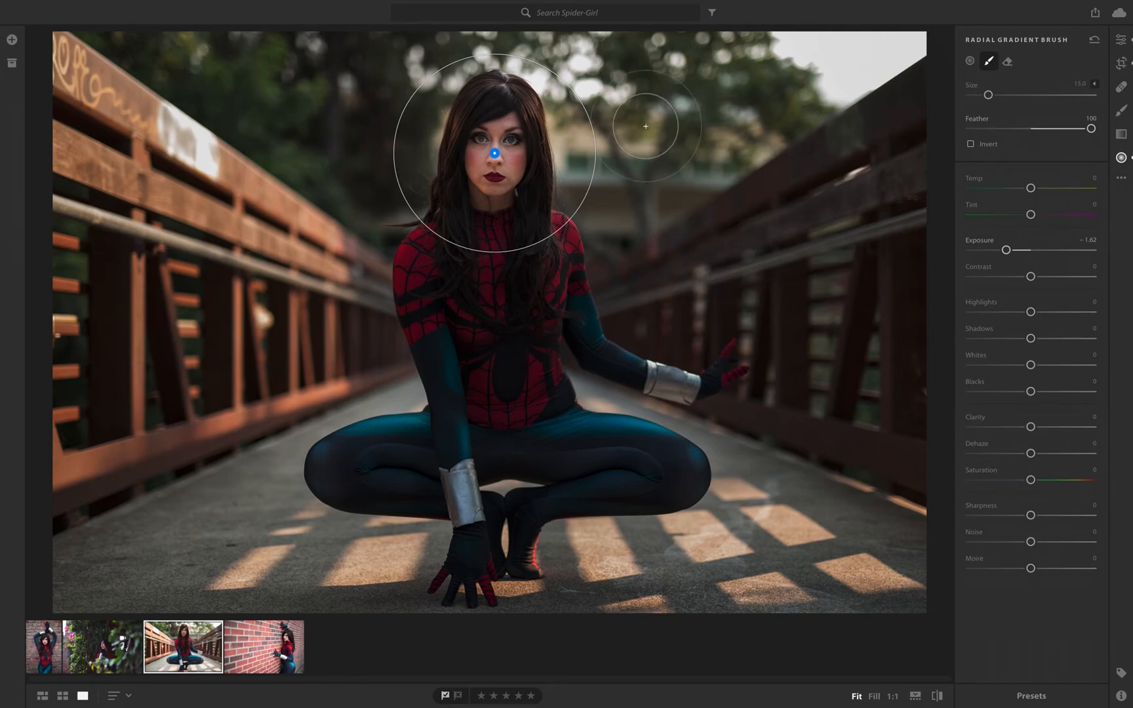
Step: Check the radial gradient's mask overlay on the photo, and reset the radial gradient adjustment
key("alt")
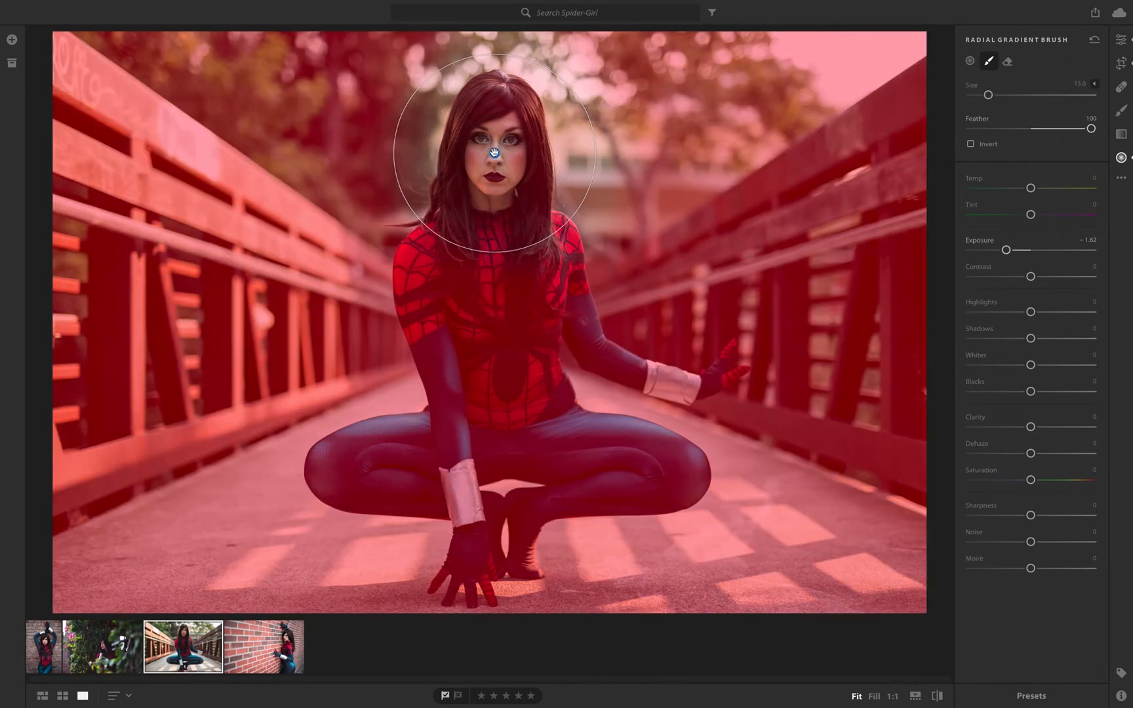
left_click(495, 153)
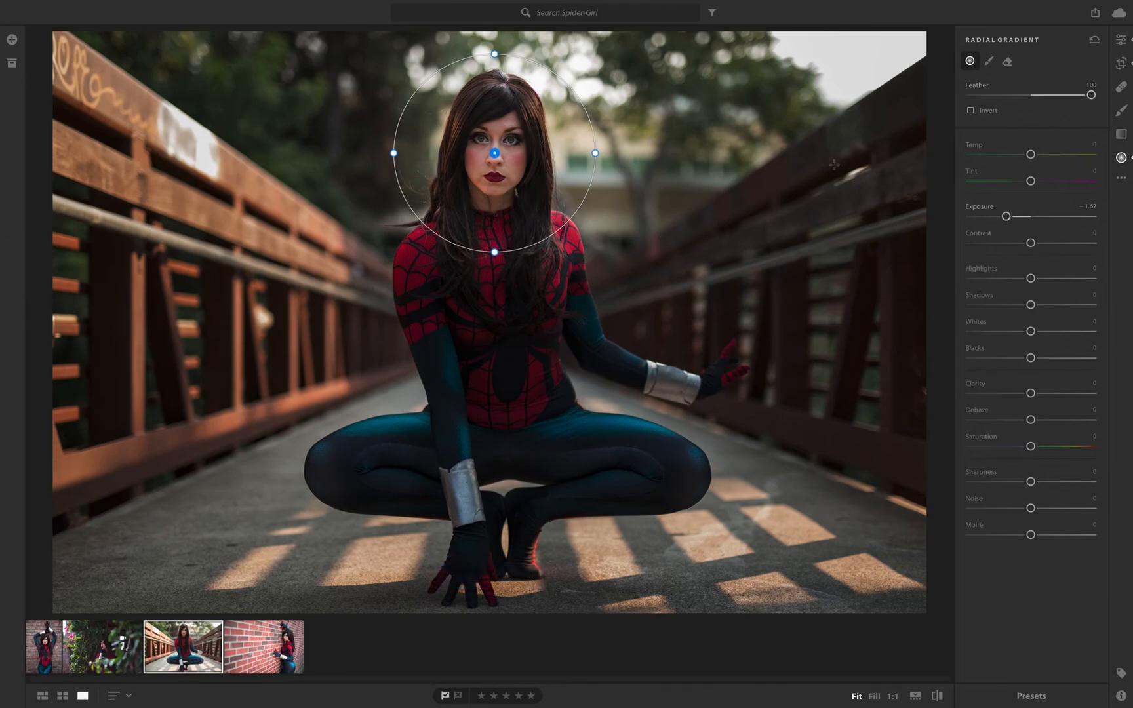
left_click(1096, 40)
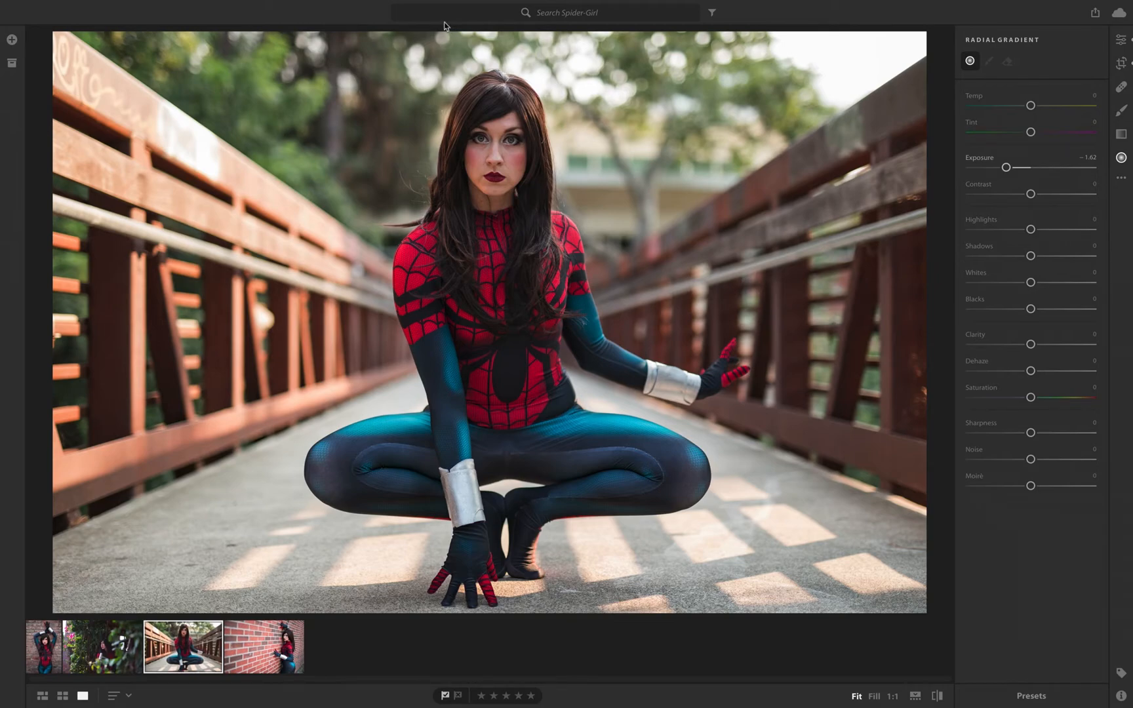
Step: Start saving the photo as a JPEG with a custom size of 2,200 px on the long side
mouse_move(434, 3)
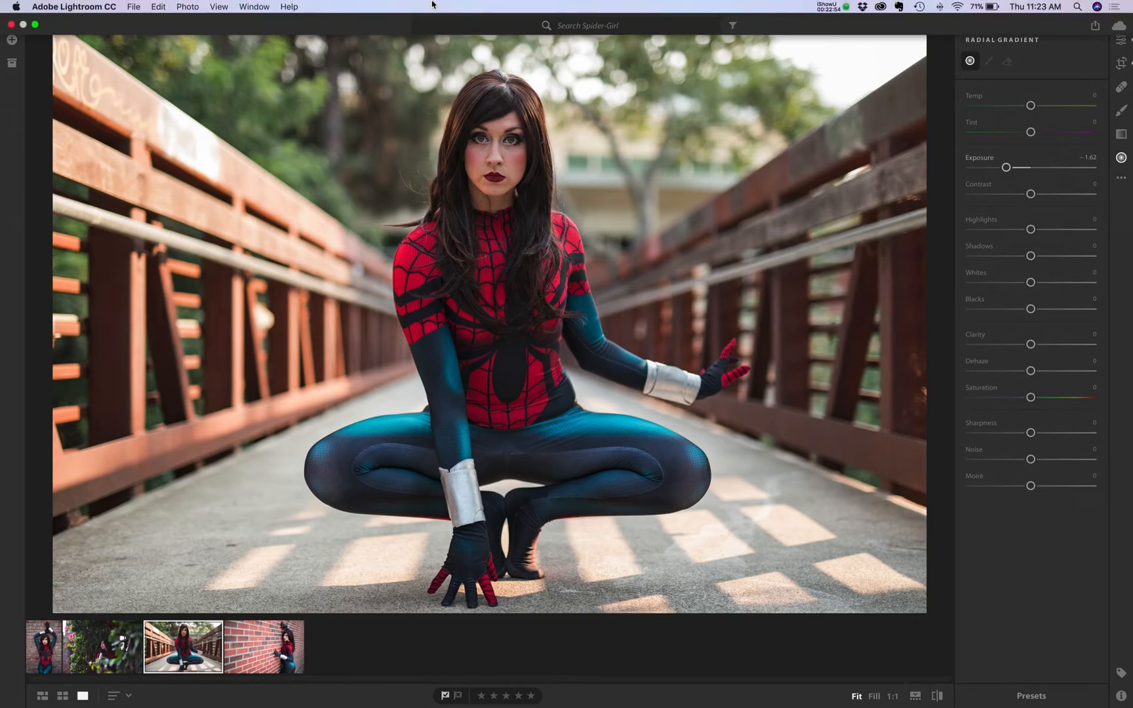
left_click(134, 6)
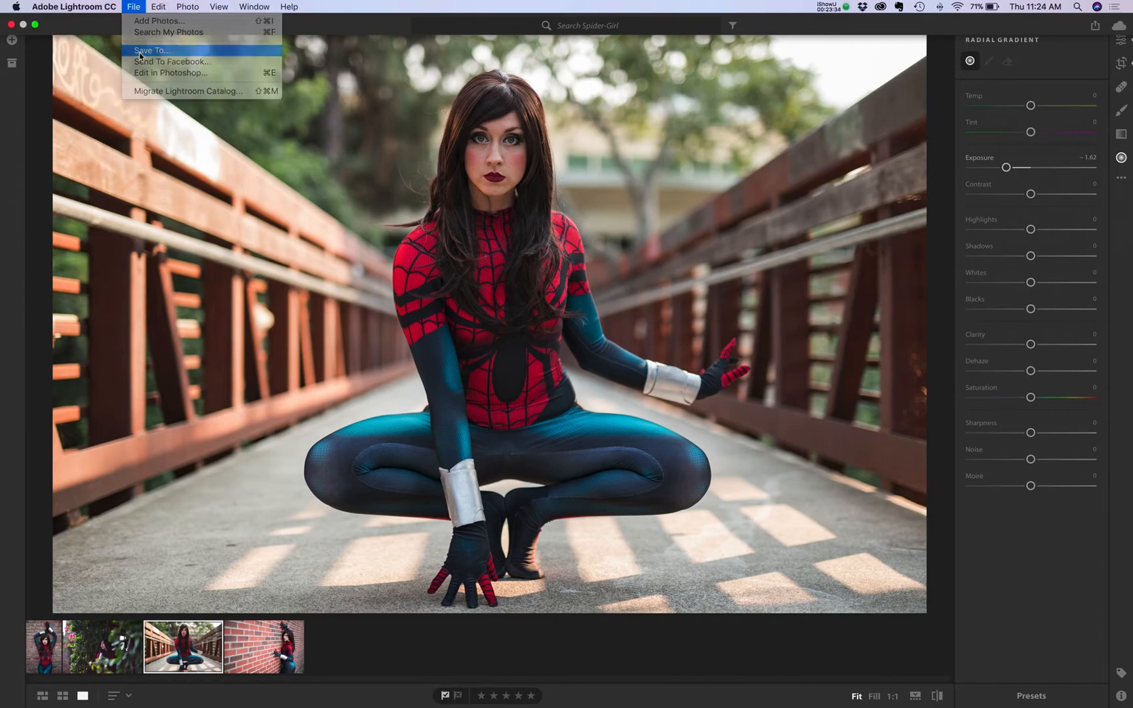
left_click(139, 52)
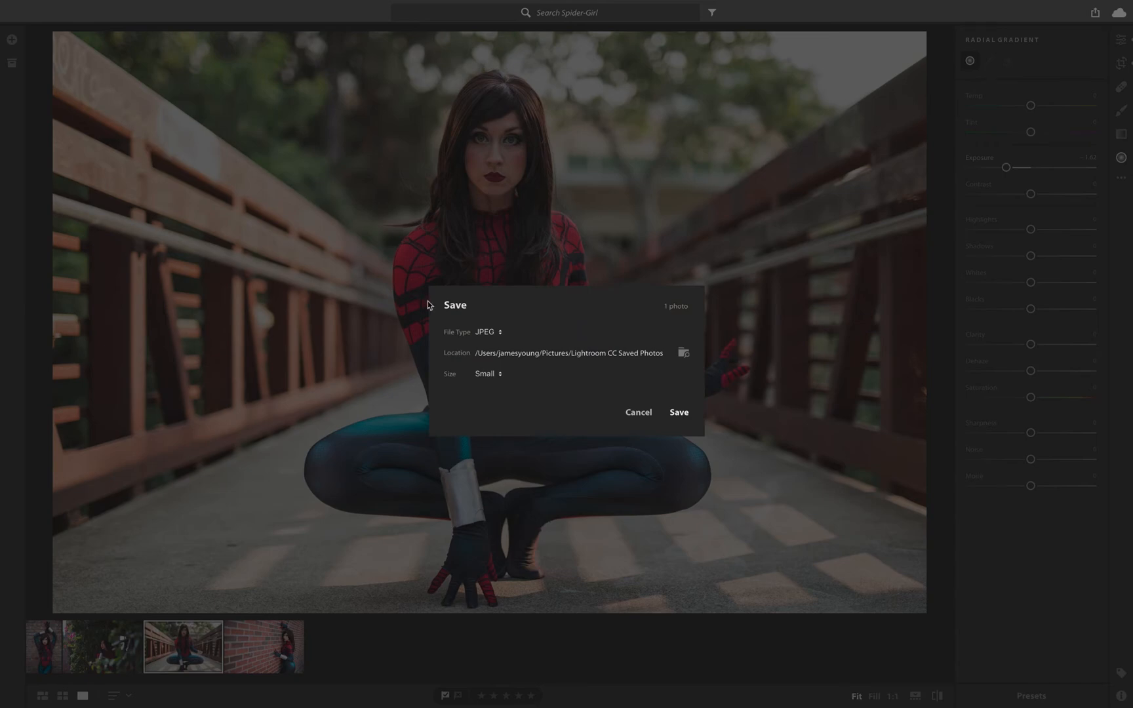
left_click(490, 331)
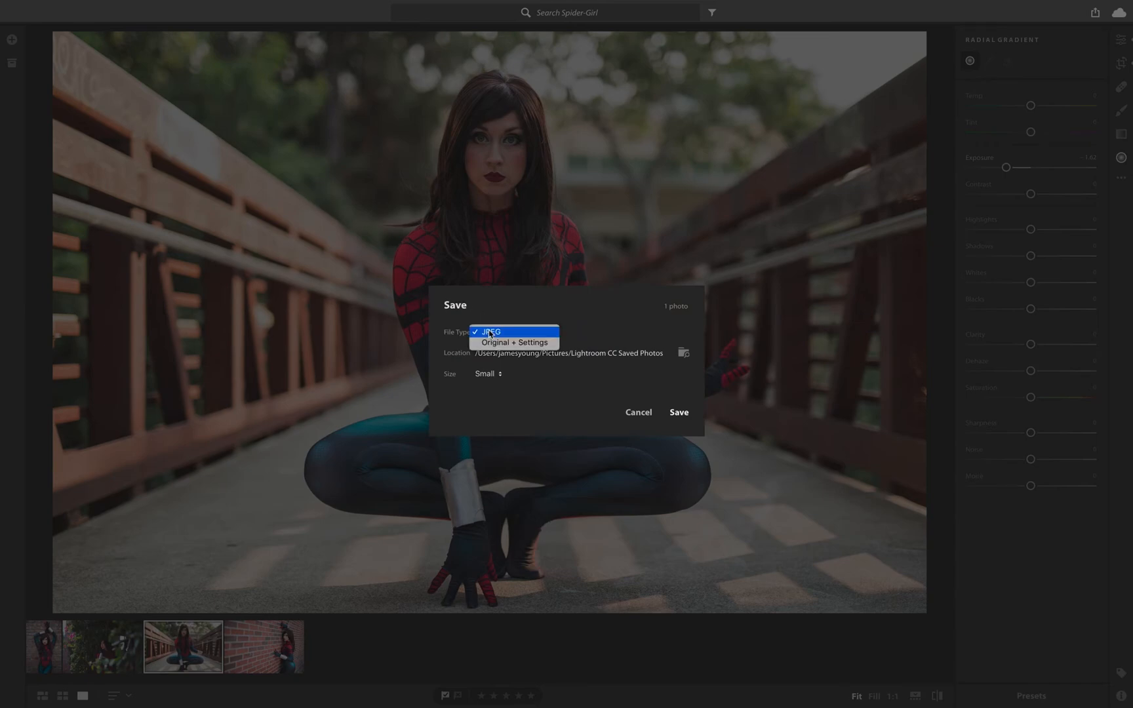
left_click(505, 310)
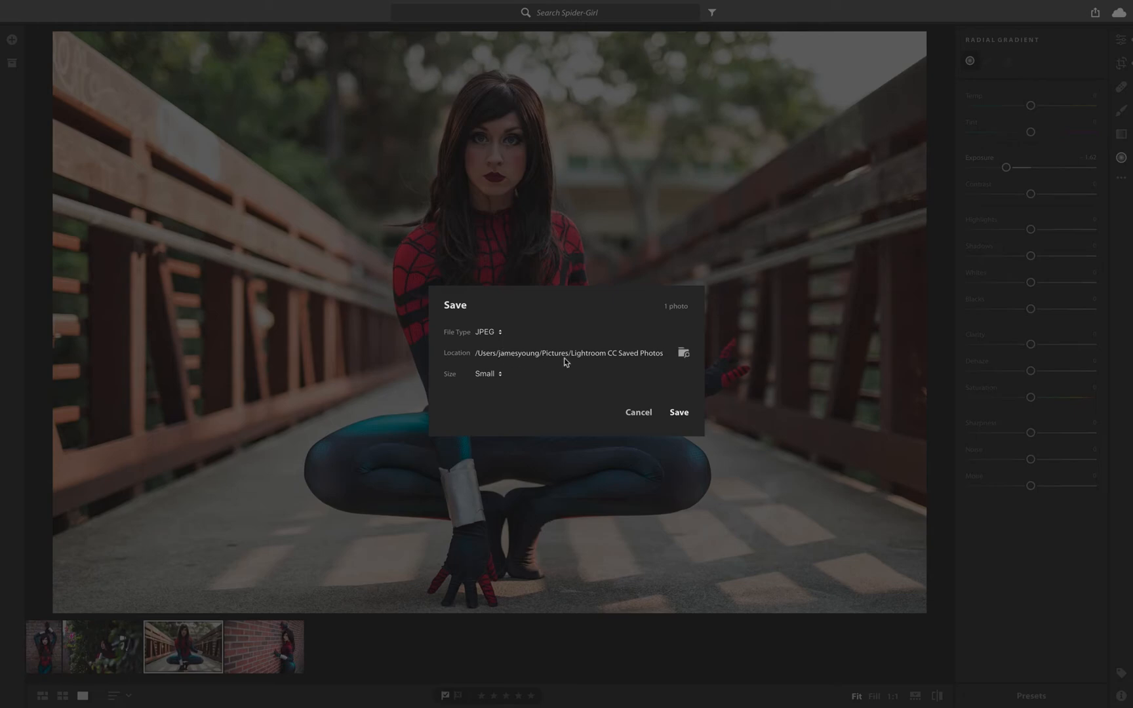
left_click(499, 376)
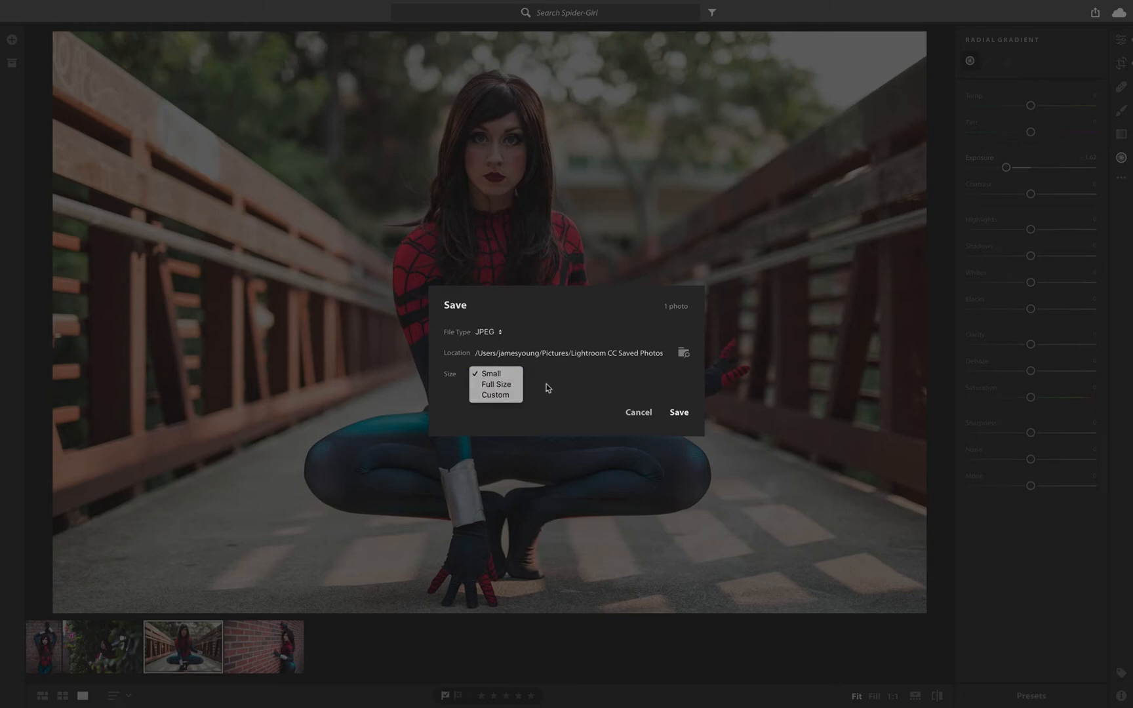
left_click(504, 396)
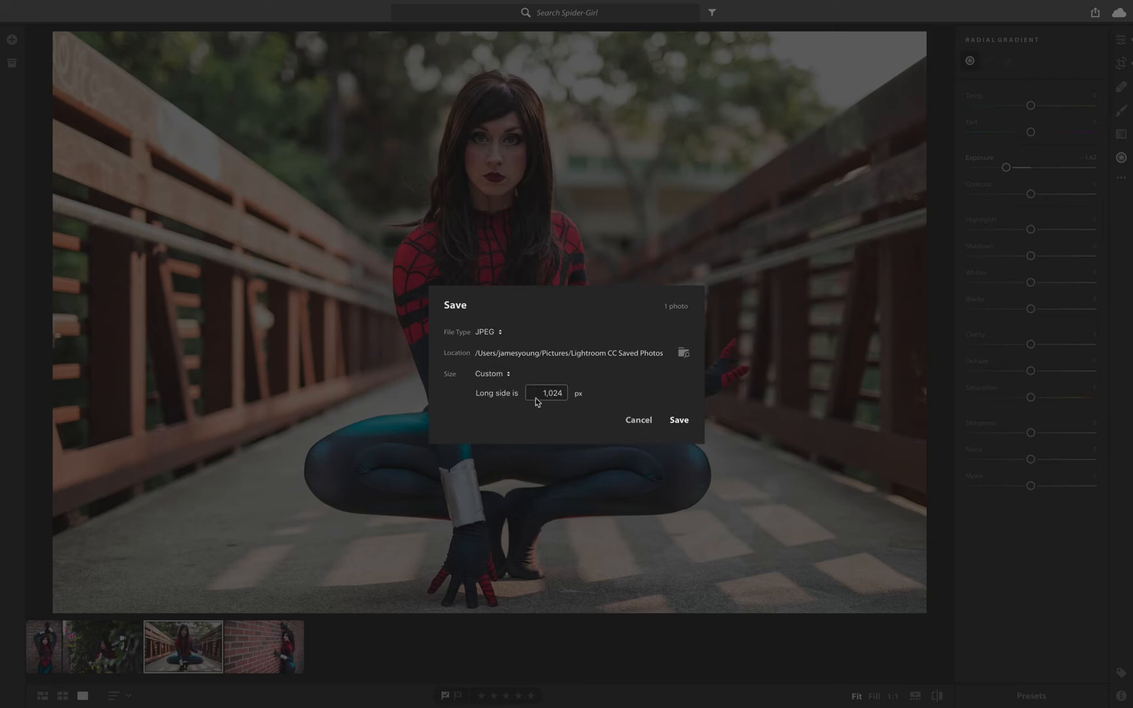
left_click(535, 398)
type("22")
Step: Choose the Desktop as the save location and save the photo
left_click(684, 355)
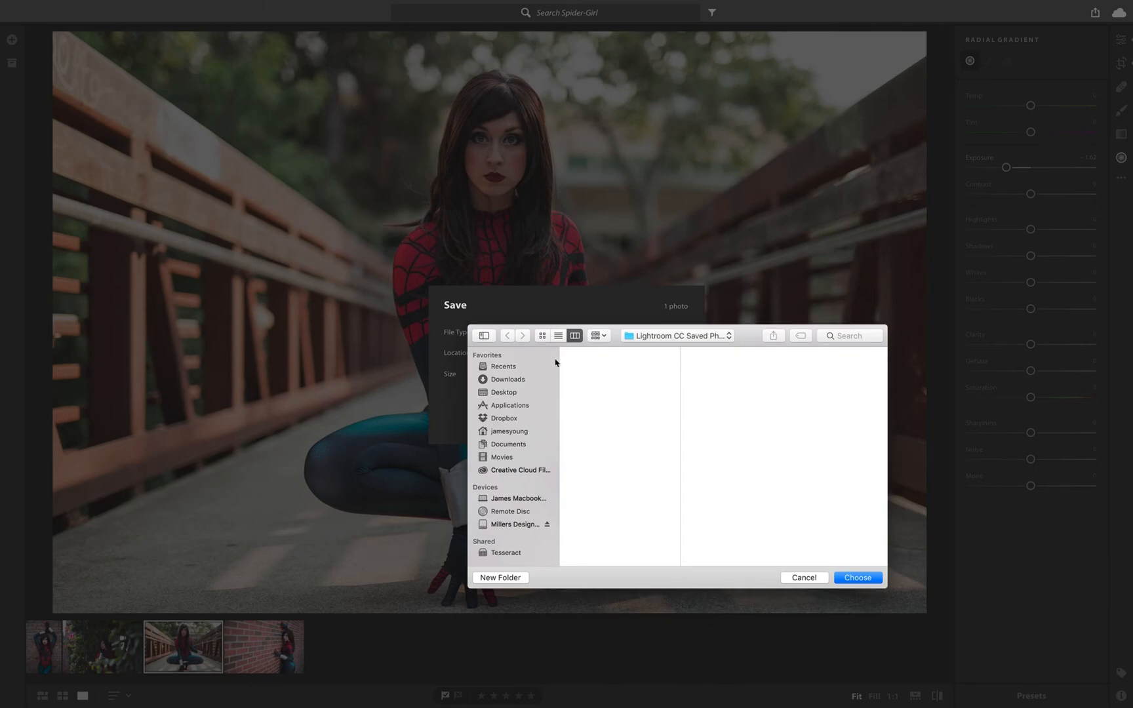
left_click(517, 394)
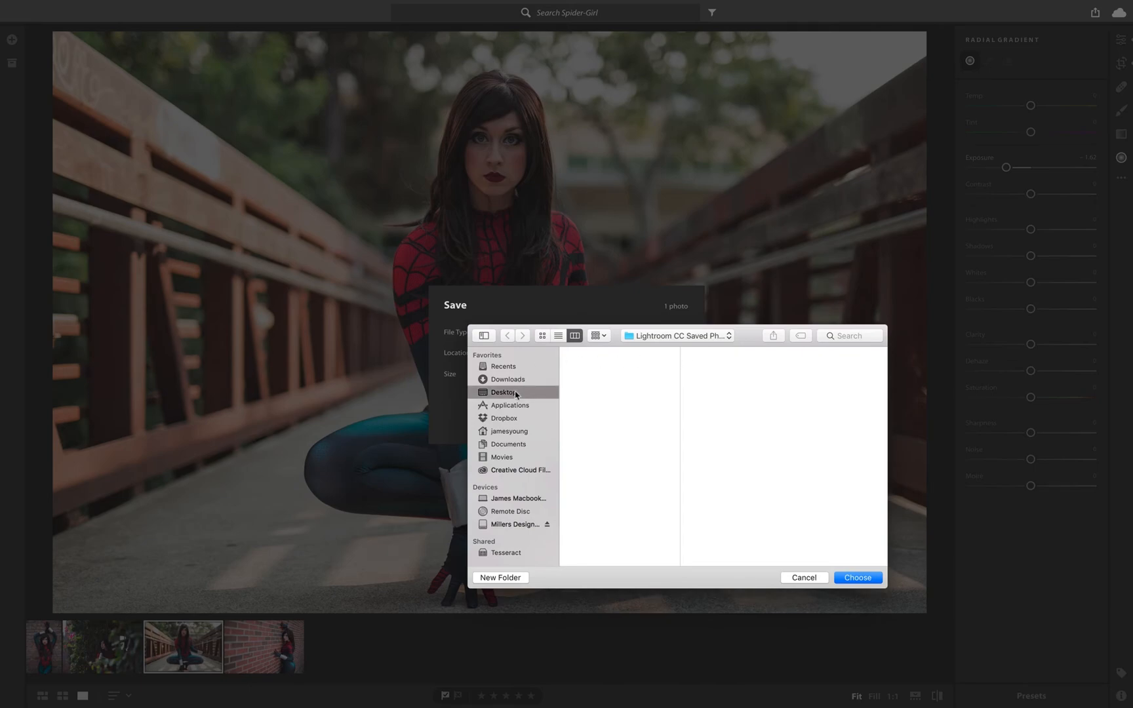
left_click(855, 578)
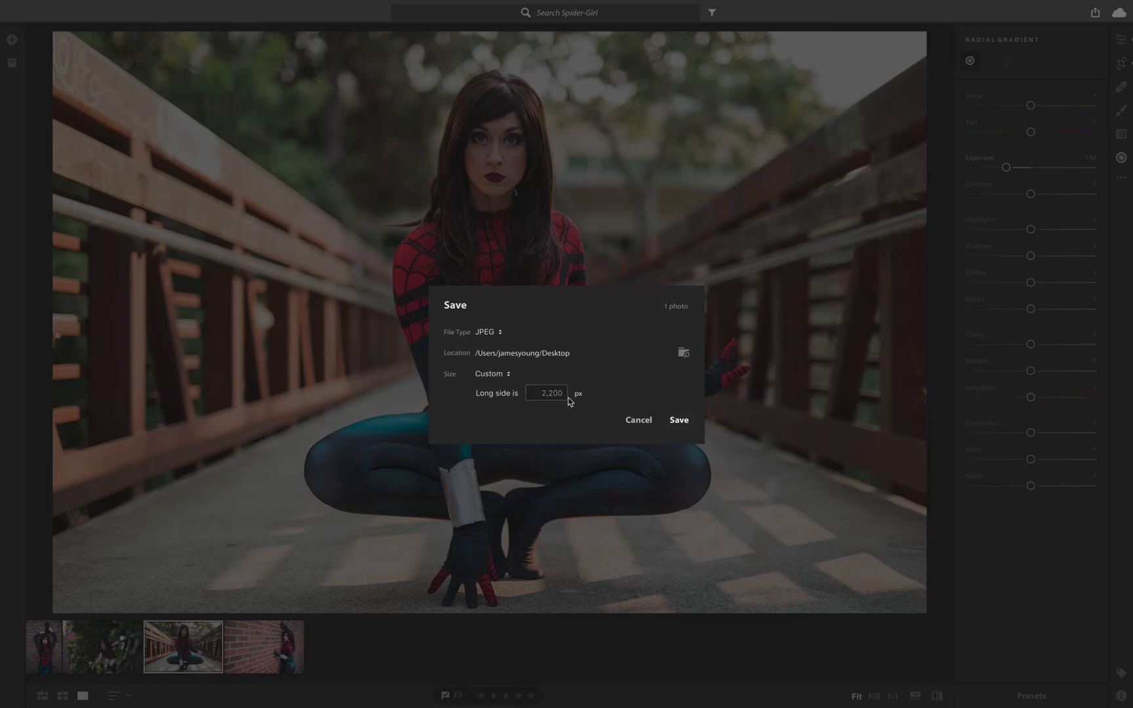
left_click(679, 419)
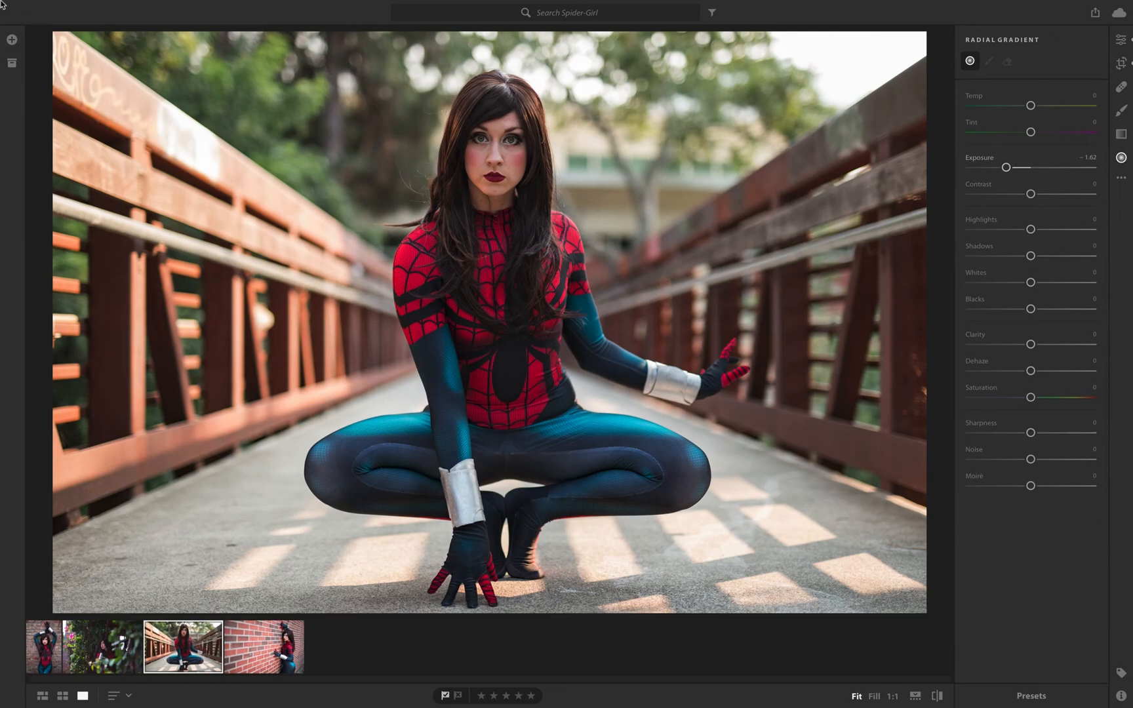
Step: Preview the exported novermber_as_spidergirl-2049.jpg on the desktop with Quick Look, and return to Lightroom CC
left_click(35, 25)
key("F11")
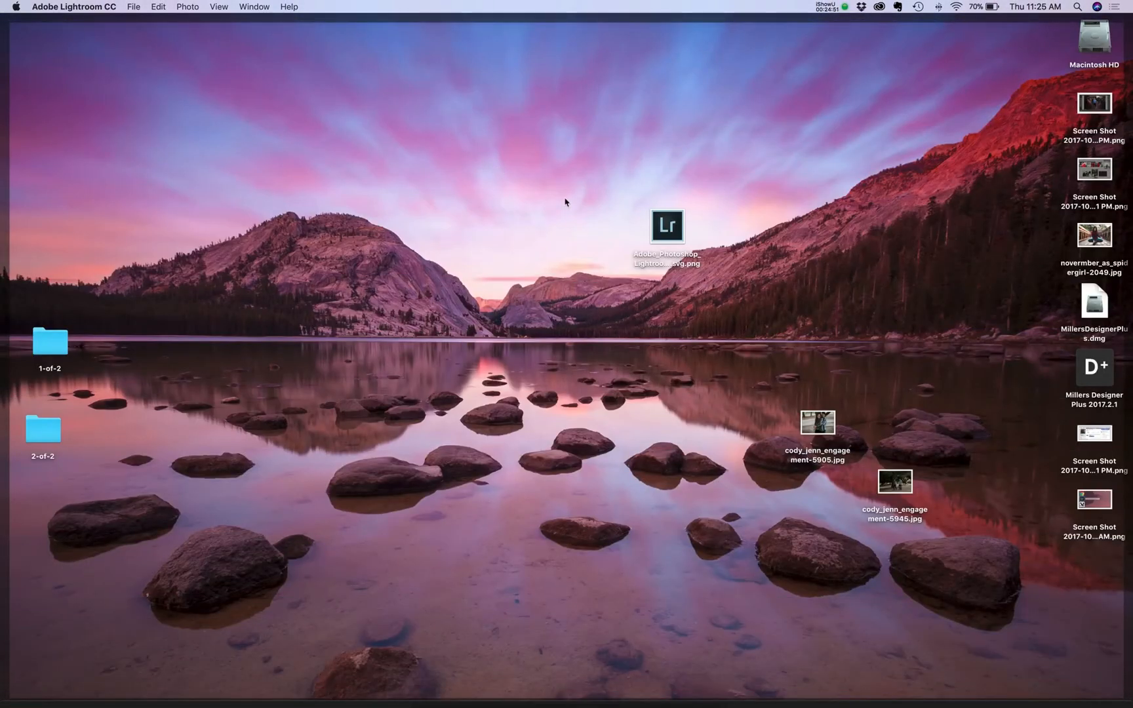
left_click(1095, 236)
key("space")
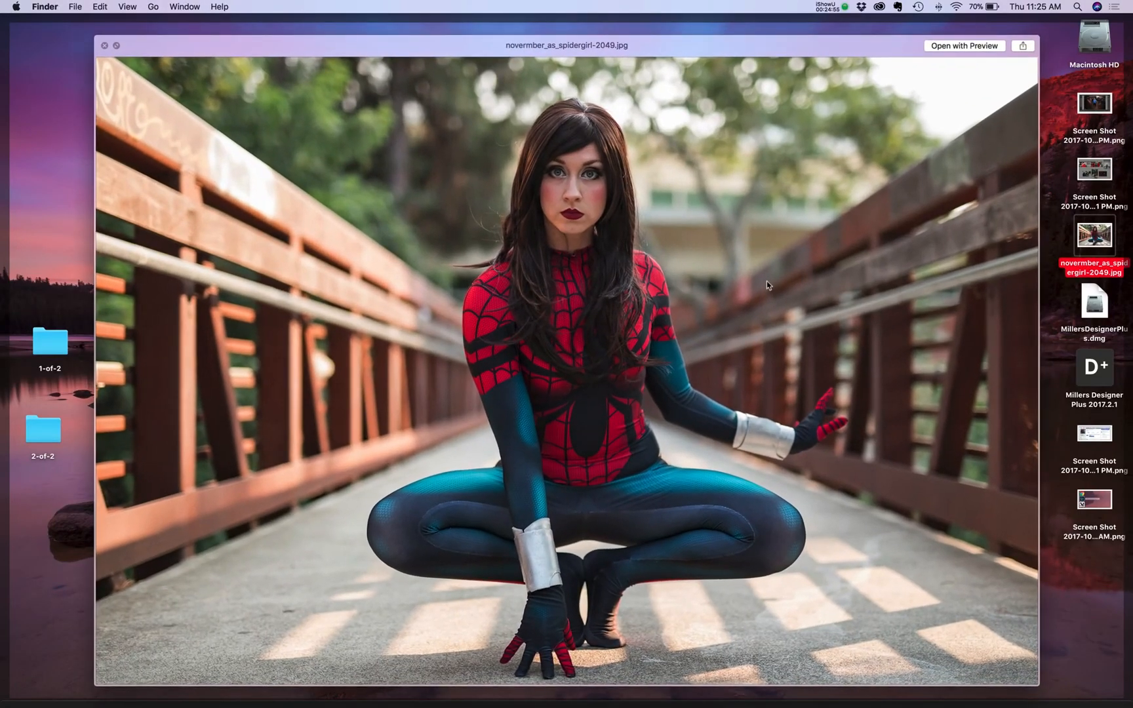
left_click_drag(767, 281, 749, 267)
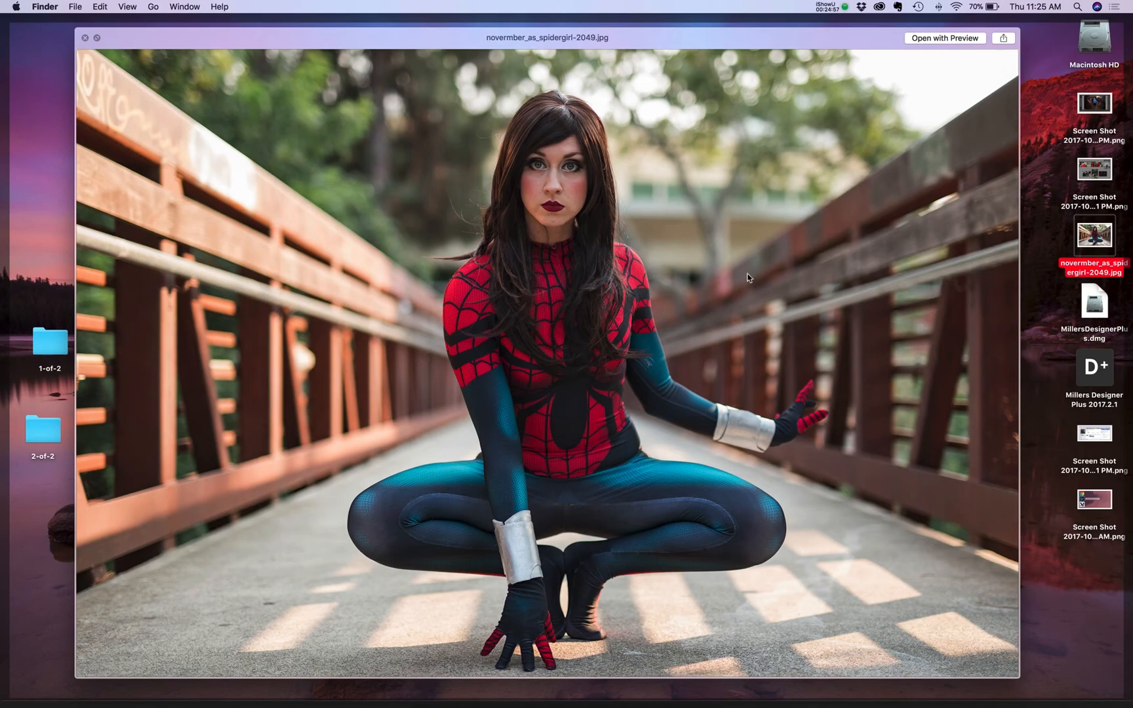
key("space")
key("F11")
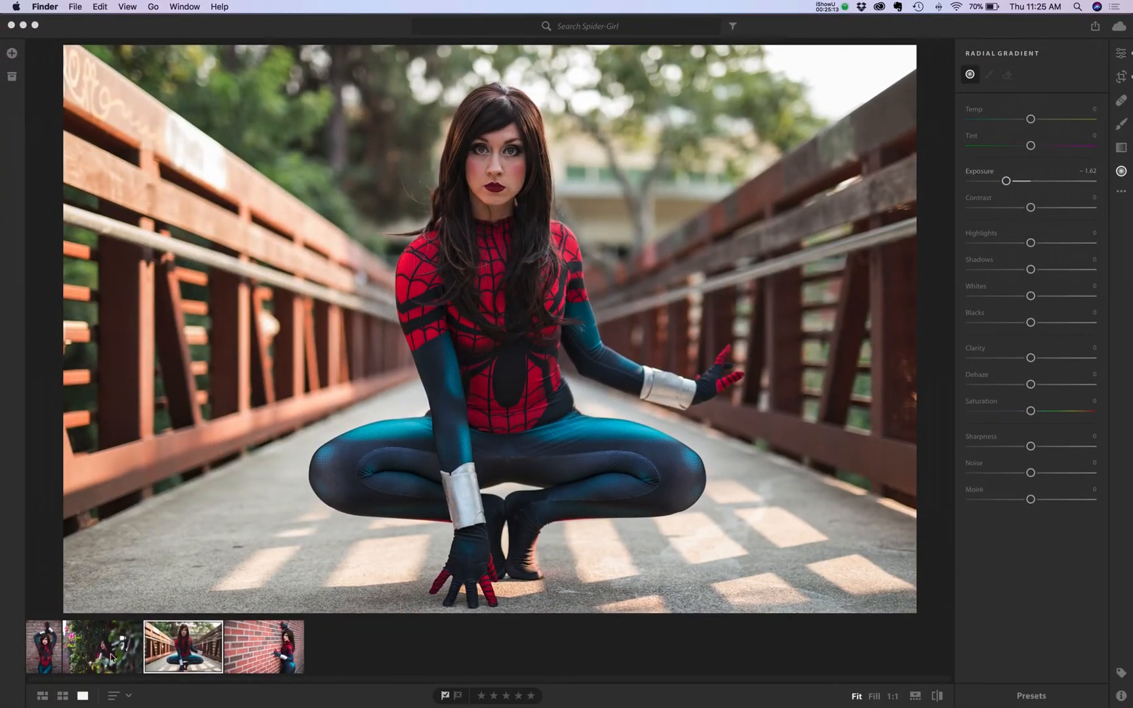
Step: Open the photo with raised arms against the brick wall and reset the radial gradient's Exposure to 0
left_click(106, 661)
left_click(49, 661)
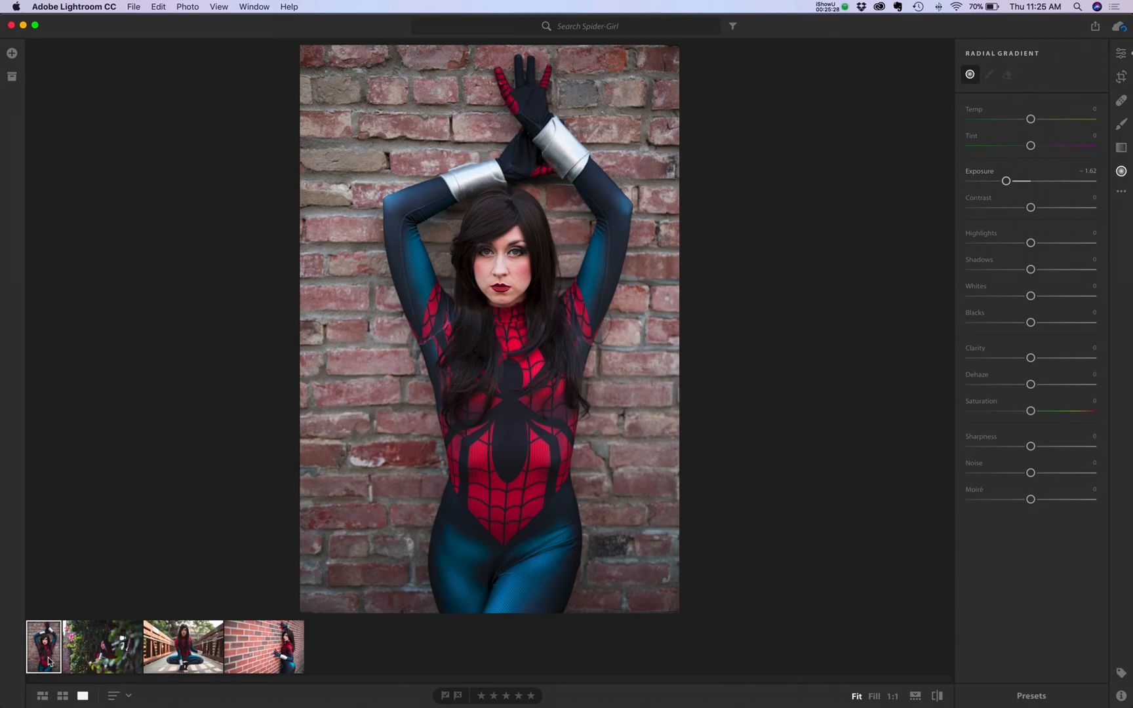
double_click(1007, 182)
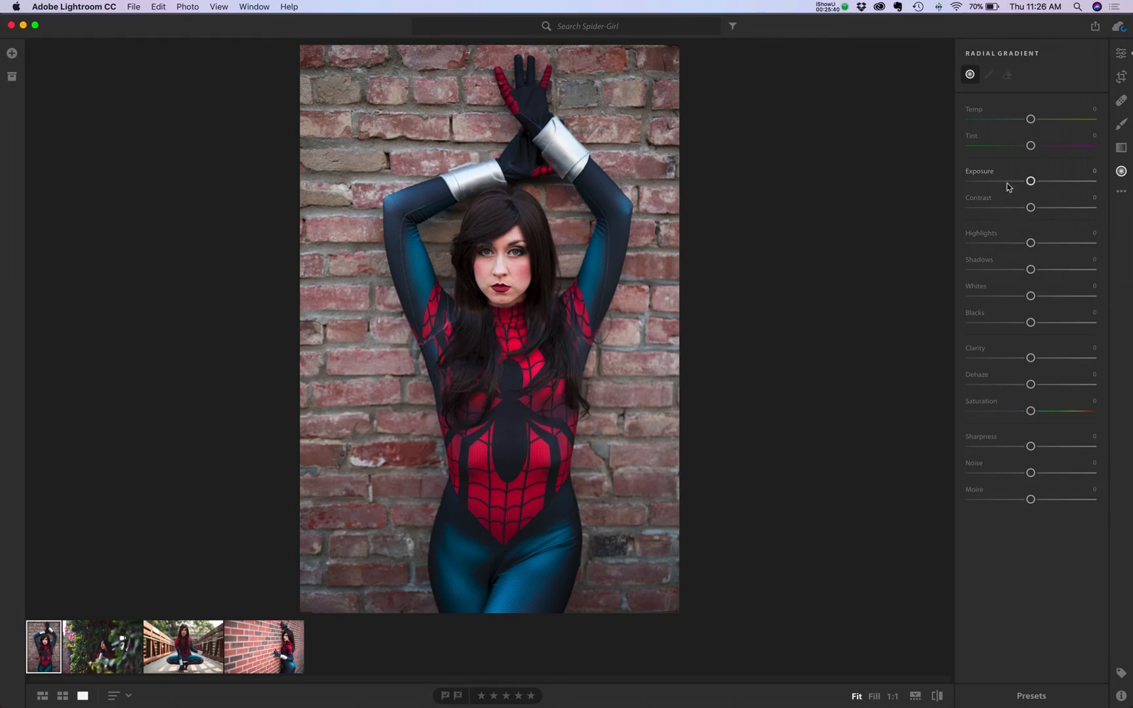